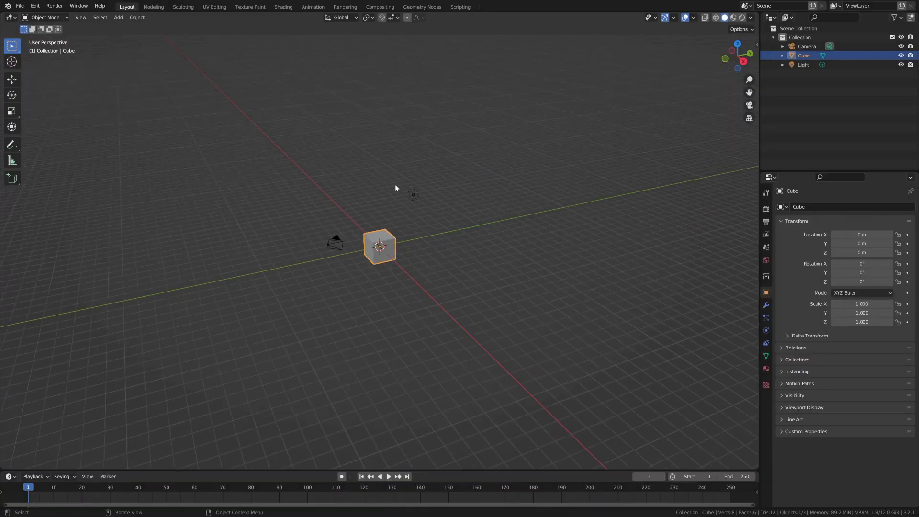
# Delete the default camera, cube and light from the scene.
pyautogui.moveTo(397, 188); pyautogui.dragTo(370, 211, button='middle')
pyautogui.press('a')
pyautogui.press('x')
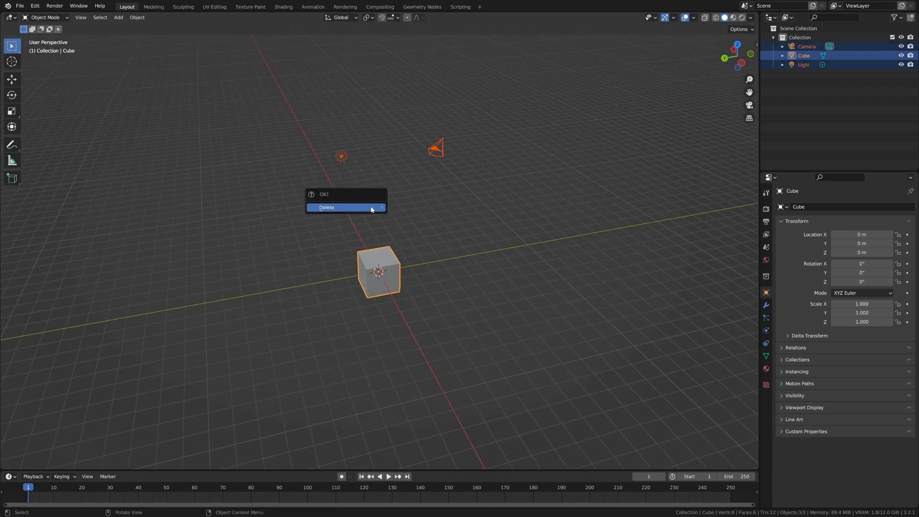
pyautogui.click(372, 208)
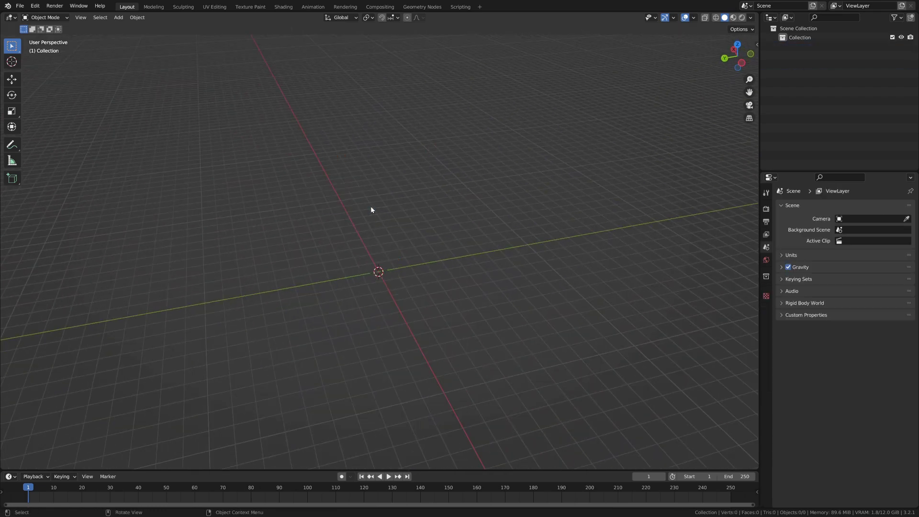
# Import the character file Ch22_nonPBR.fbx from the Downloads folder as FBX.
pyautogui.click(17, 5)
pyautogui.moveTo(65, 130)
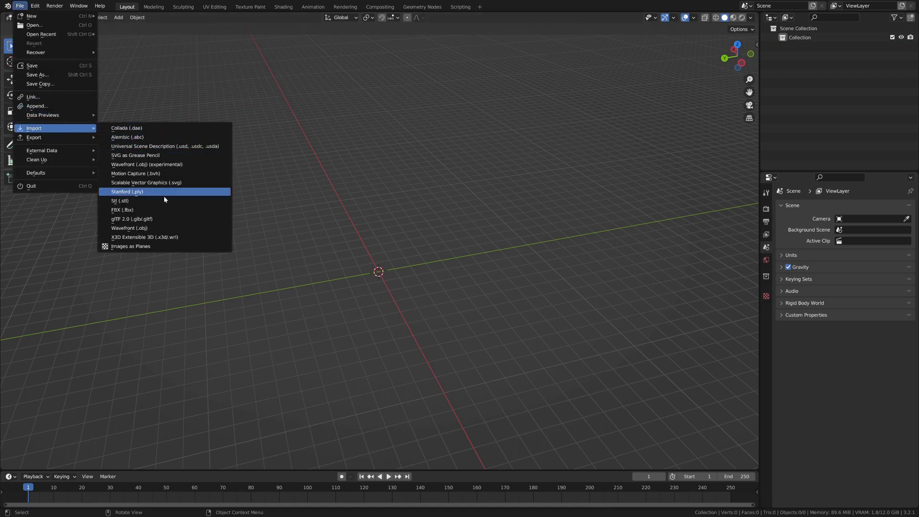
pyautogui.click(144, 210)
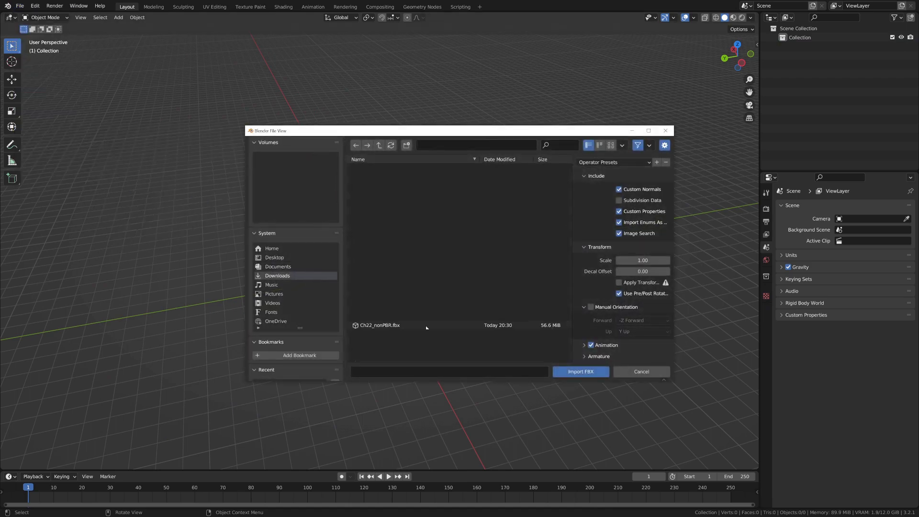
pyautogui.click(380, 325)
pyautogui.click(581, 372)
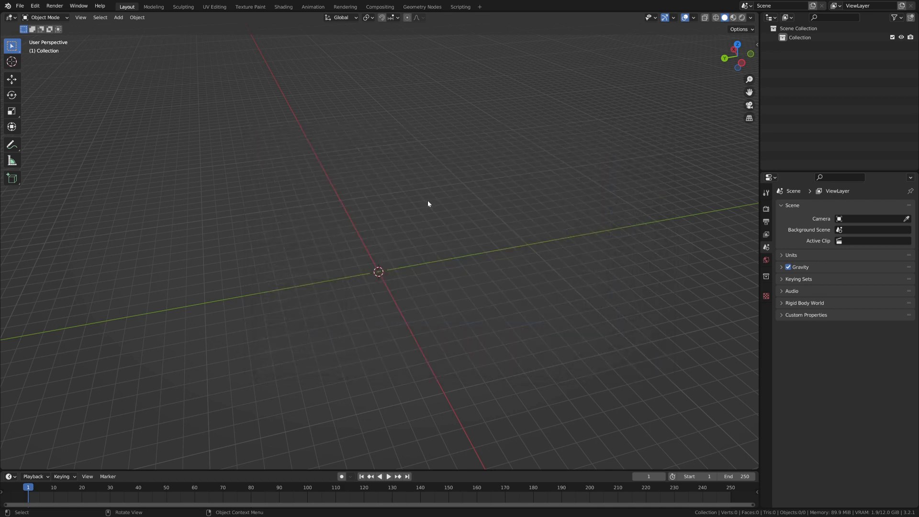
# Select the imported character's armature and switch it to Pose Mode.
pyautogui.moveTo(476, 234); pyautogui.dragTo(453, 190, button='middle')
pyautogui.scroll(3, 366, 209)
pyautogui.scroll(2, 354, 208)
pyautogui.moveTo(416, 149); pyautogui.dragTo(182, 265, button='middle')
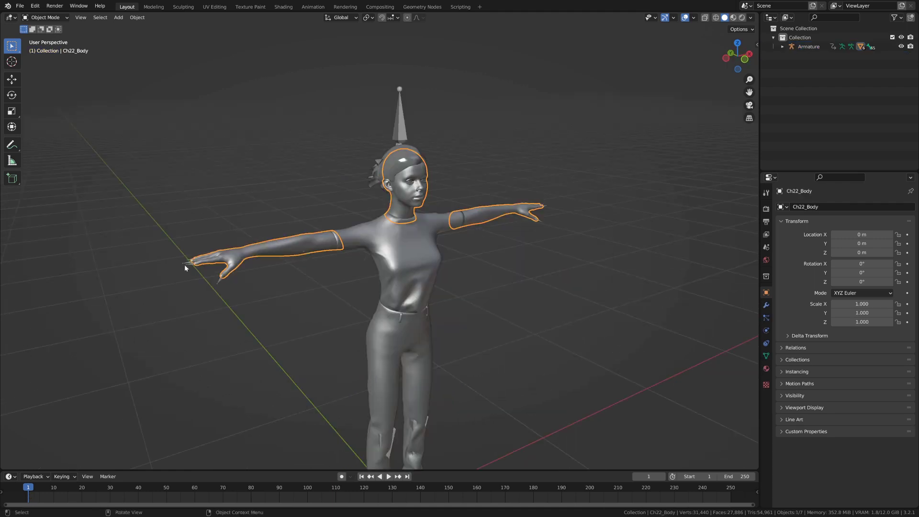
pyautogui.click(215, 262)
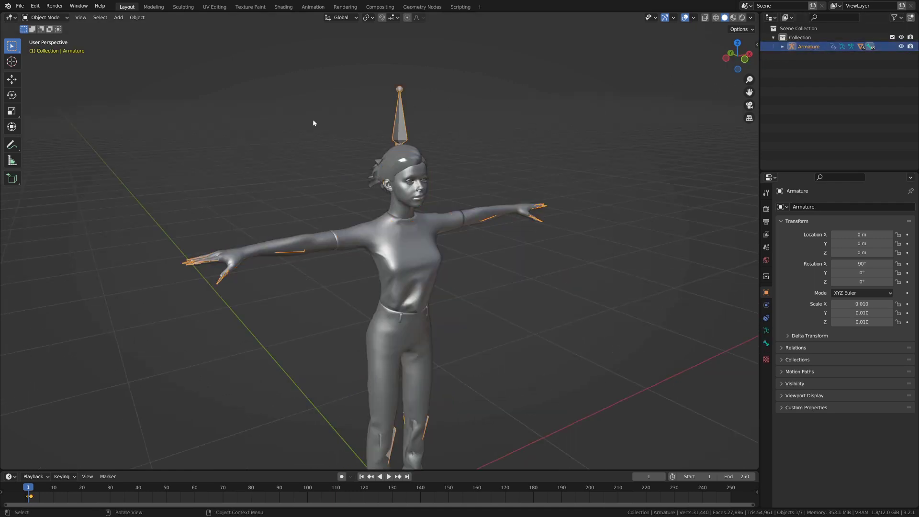
pyautogui.click(45, 17)
pyautogui.click(45, 47)
pyautogui.scroll(3, 320, 241)
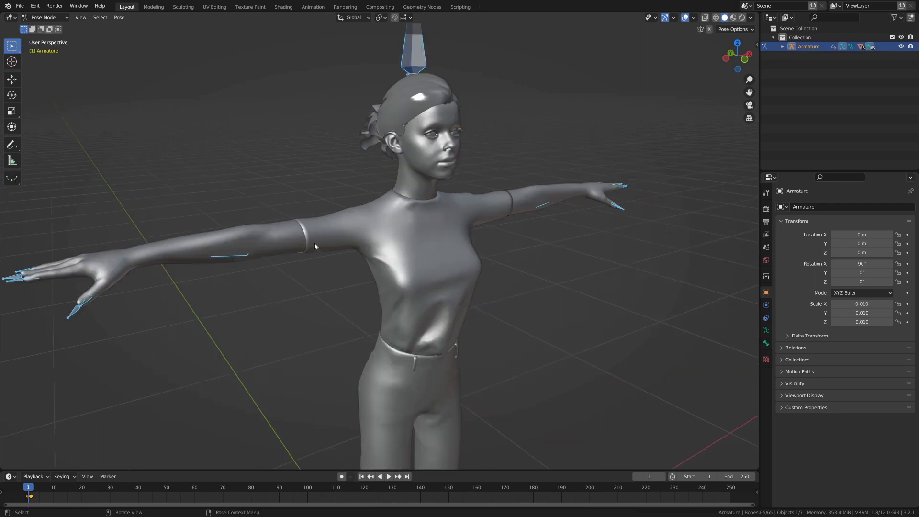
# Examine the character's right arm and hand bones from several angles.
pyautogui.moveTo(320, 241); pyautogui.dragTo(389, 178, button='middle')
pyautogui.scroll(-3, 384, 177)
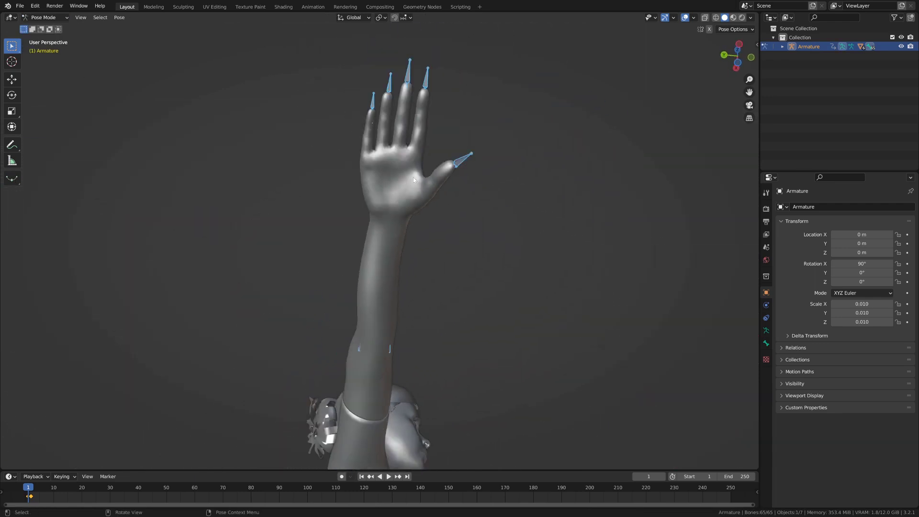
pyautogui.moveTo(391, 198); pyautogui.dragTo(327, 287, button='middle')
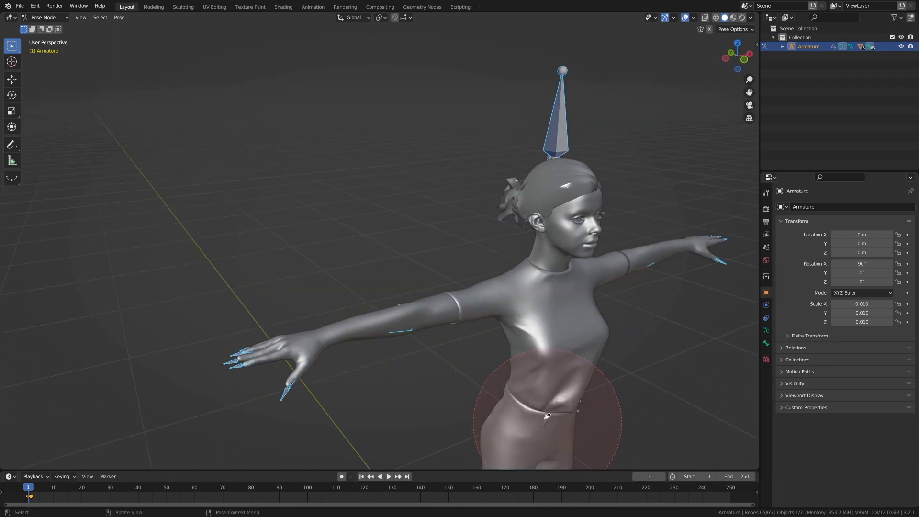
pyautogui.scroll(-7, 503, 189)
pyautogui.moveTo(492, 231); pyautogui.dragTo(486, 321, button='middle')
pyautogui.scroll(7, 398, 230)
pyautogui.moveTo(402, 256); pyautogui.dragTo(486, 226, button='middle')
pyautogui.scroll(-3, 479, 235)
pyautogui.moveTo(472, 364); pyautogui.dragTo(499, 249, button='middle')
# Bend a first finger bone of the right hand by rotating it about its local X axis.
pyautogui.click(402, 167)
pyautogui.scroll(7, 462, 186)
pyautogui.hotkey('shift', 'z')
pyautogui.hotkey('shift', 'z')
pyautogui.scroll(-6, 463, 190)
pyautogui.press('r')
pyautogui.press('x')
pyautogui.press('Escape')
pyautogui.press('r')
pyautogui.press('x')
pyautogui.press('x')
pyautogui.click(446, 144)
# Bend two more finger bones of the right hand, rotating each one about the X axis.
pyautogui.moveTo(445, 144); pyautogui.dragTo(417, 282, button='middle')
pyautogui.click(412, 203)
pyautogui.press('r')
pyautogui.press('x')
pyautogui.click(511, 184)
pyautogui.click(388, 239)
pyautogui.press('r')
pyautogui.press('x')
pyautogui.press('x')
pyautogui.press('x')
pyautogui.click(498, 225)
# Enable X-ray display and bend another finger bone of the right hand about its local X axis.
pyautogui.scroll(-3, 475, 239)
pyautogui.hotkey('alt', 'z')
pyautogui.click(404, 234)
pyautogui.moveTo(406, 234); pyautogui.dragTo(456, 209, button='middle')
pyautogui.click(371, 214)
pyautogui.press('r')
pyautogui.press('x')
pyautogui.press('x')
pyautogui.click(503, 231)
# Bend the right hand's third pinky bone and the neighbouring ring finger bone about the local X axis.
pyautogui.moveTo(503, 231); pyautogui.dragTo(431, 168, button='middle')
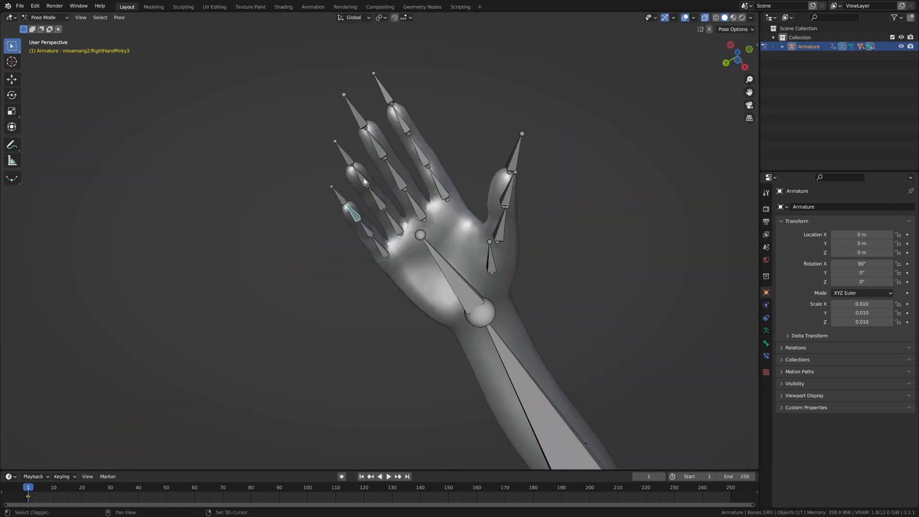
pyautogui.click(361, 181)
pyautogui.press('r')
pyautogui.press('x')
pyautogui.press('x')
pyautogui.click(353, 213)
pyautogui.moveTo(412, 211); pyautogui.dragTo(467, 225, button='middle')
pyautogui.press('r')
pyautogui.press('x')
pyautogui.press('x')
pyautogui.click(524, 209)
# Curl the right hand's fingers further by rotating additional finger bones about the X axis.
pyautogui.click(348, 228)
pyautogui.press('r')
pyautogui.press('x')
pyautogui.click(497, 202)
pyautogui.click(449, 200)
pyautogui.click(460, 168)
pyautogui.moveTo(475, 171); pyautogui.dragTo(418, 233, button='middle')
pyautogui.click(467, 131)
pyautogui.click(402, 242)
pyautogui.press('r')
pyautogui.press('x')
pyautogui.press('x')
pyautogui.click(530, 239)
# Finish the relaxed hand pose by rotating one last finger bone about its local X axis.
pyautogui.click(279, 191)
pyautogui.press('r')
pyautogui.press('x')
pyautogui.press('x')
pyautogui.click(481, 181)
# Return to Object Mode and select the Ch22_Body mesh.
pyautogui.scroll(-4, 489, 196)
pyautogui.hotkey('ctrl', 'Tab')
pyautogui.click(417, 233)
pyautogui.scroll(2, 417, 233)
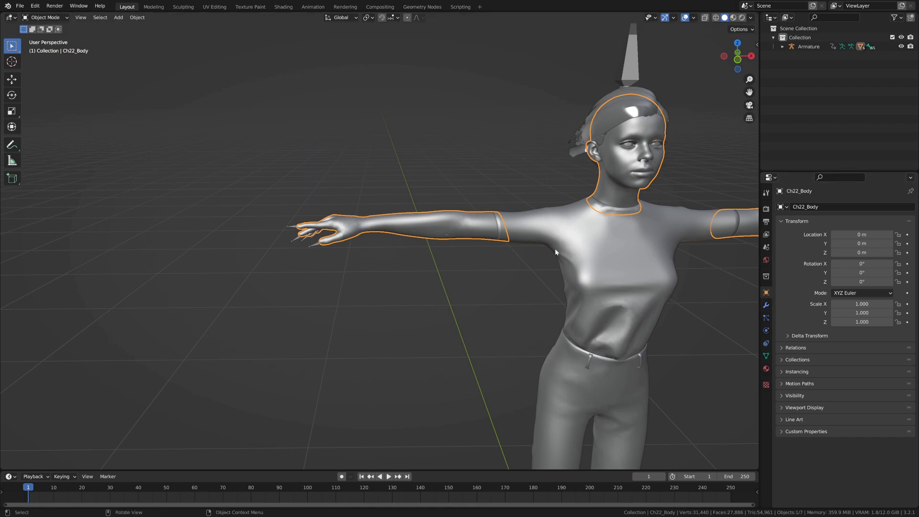
# Reselect the Ch22_Body mesh and examine its Armature modifier settings.
pyautogui.moveTo(556, 248); pyautogui.dragTo(352, 144, button='middle')
pyautogui.click(285, 103)
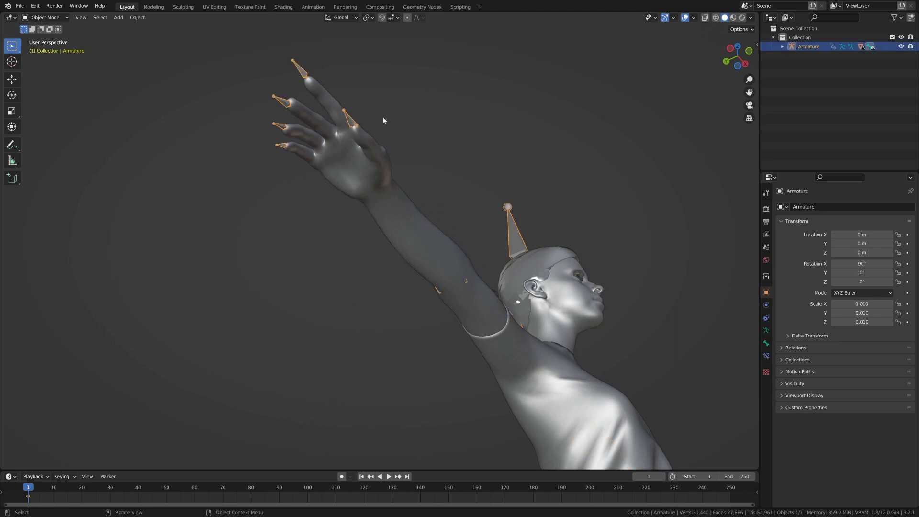
pyautogui.moveTo(359, 138); pyautogui.dragTo(344, 196, button='middle')
pyautogui.click(427, 195)
pyautogui.scroll(-3, 430, 198)
pyautogui.moveTo(431, 199); pyautogui.dragTo(516, 182, button='middle')
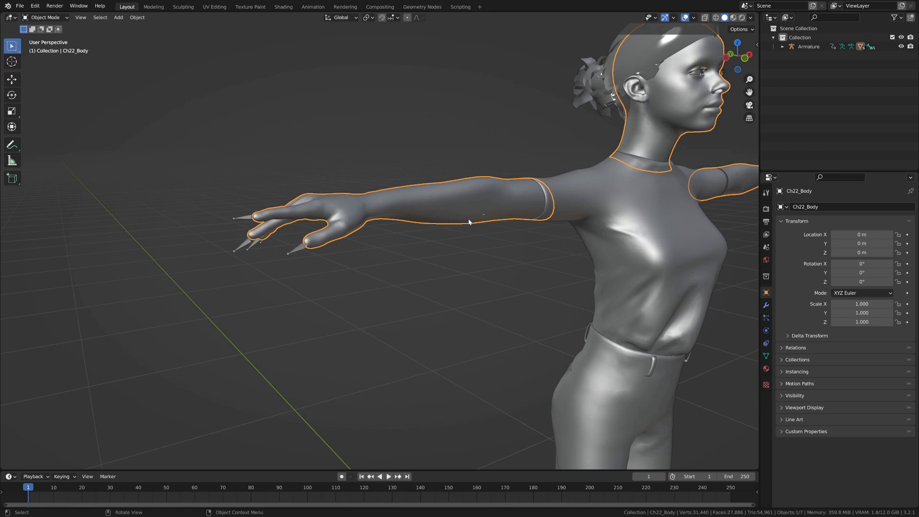
pyautogui.click(768, 306)
pyautogui.click(888, 221)
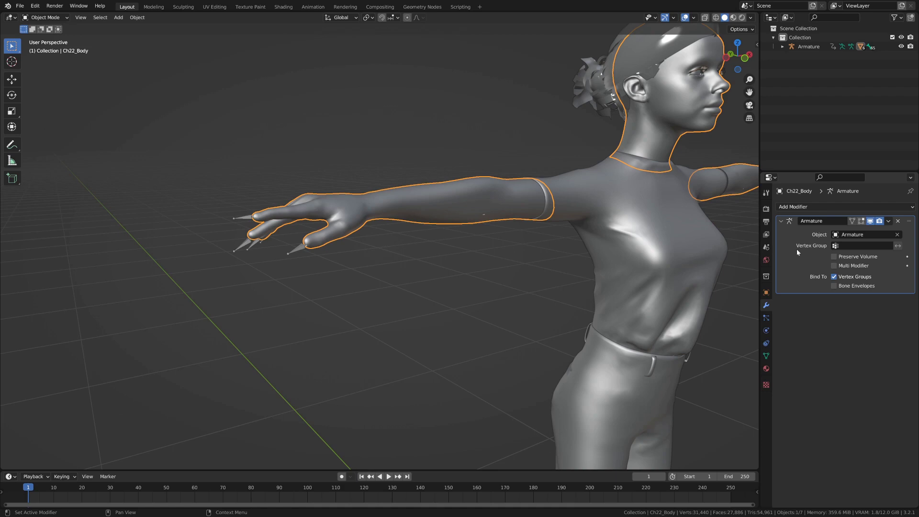
# Apply Visual Geometry to Mesh on Ch22_Body to bake the posed hand into the mesh.
pyautogui.scroll(-3, 468, 244)
pyautogui.moveTo(469, 243); pyautogui.dragTo(430, 221, button='middle')
pyautogui.scroll(4, 455, 261)
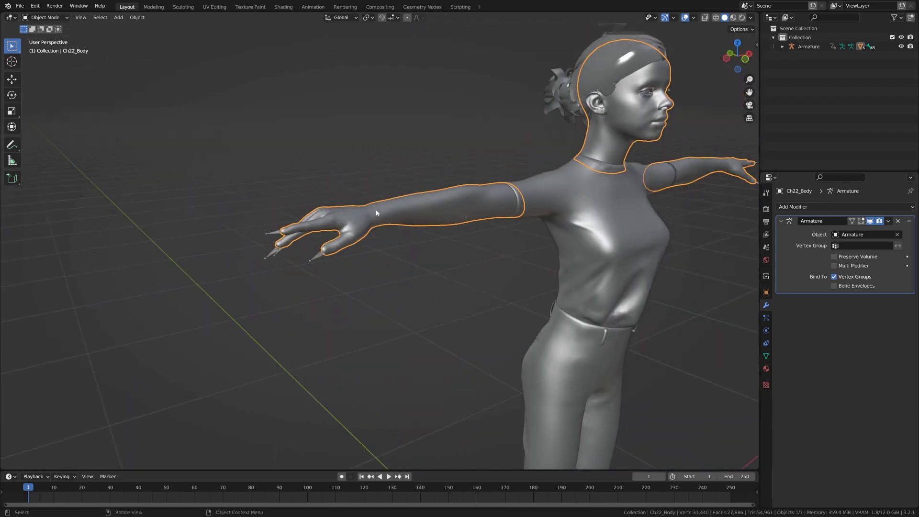
pyautogui.press('ctrl')
pyautogui.press('ctrl')
pyautogui.hotkey('ctrl', 'a')
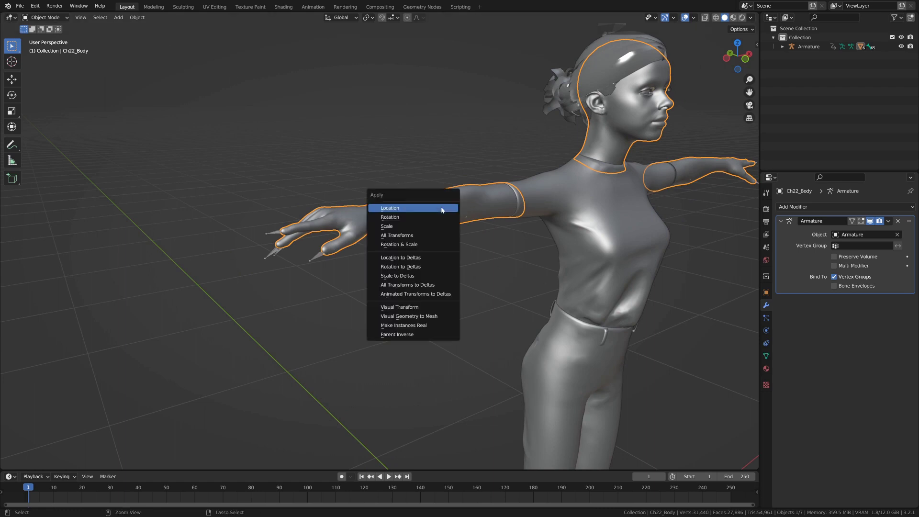
pyautogui.click(428, 317)
# Try moving the Ch22_Body mesh away from the armature and the rest of the character.
pyautogui.moveTo(480, 226); pyautogui.dragTo(524, 238, button='middle')
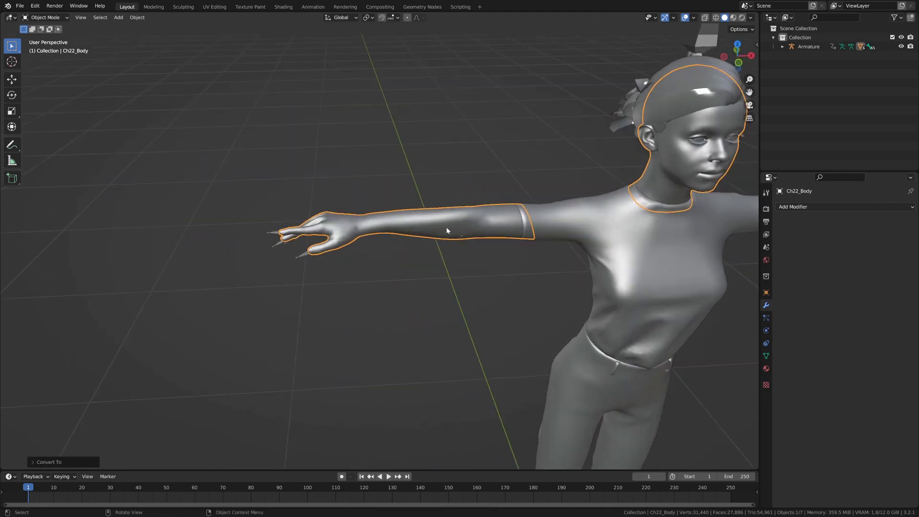
pyautogui.scroll(1, 450, 223)
pyautogui.scroll(-2, 450, 221)
pyautogui.moveTo(450, 219); pyautogui.dragTo(447, 242, button='middle')
pyautogui.scroll(3, 447, 243)
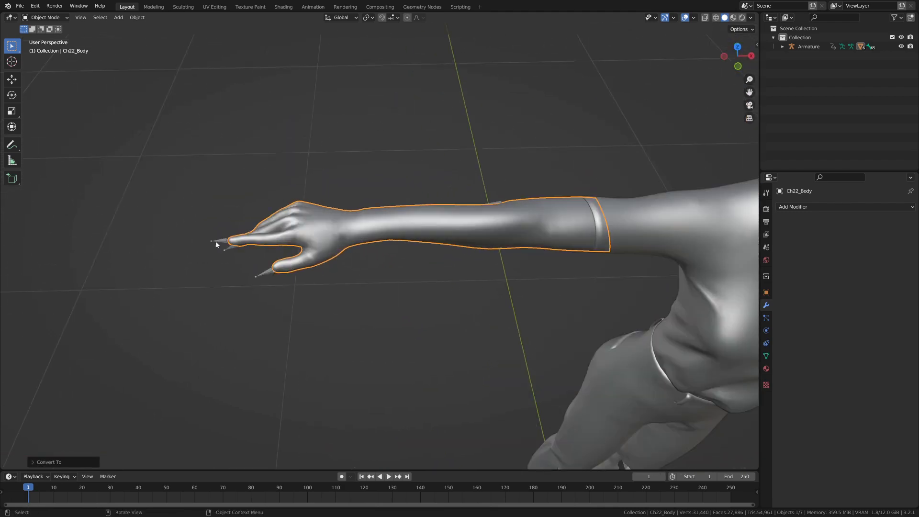
pyautogui.press('g')
pyautogui.rightClick(383, 223)
pyautogui.scroll(-6, 419, 226)
pyautogui.press('g')
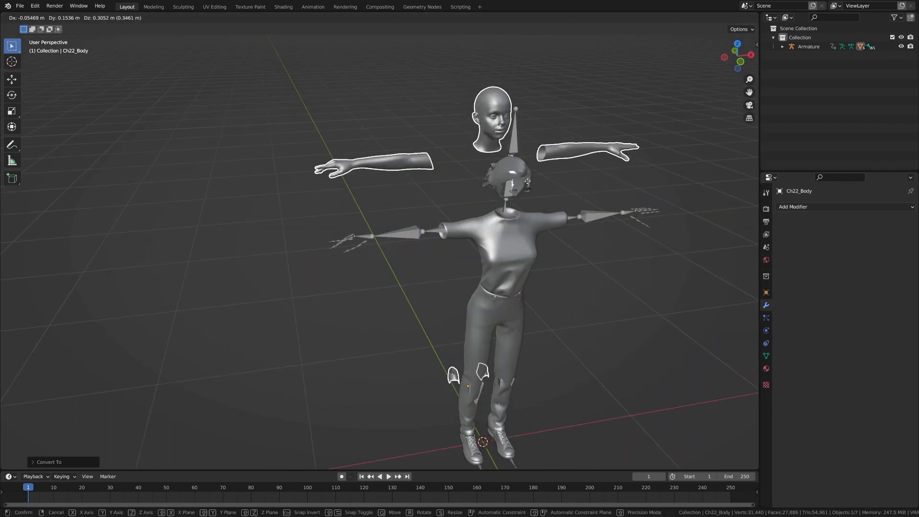
pyautogui.rightClick(506, 186)
pyautogui.scroll(-1, 646, 253)
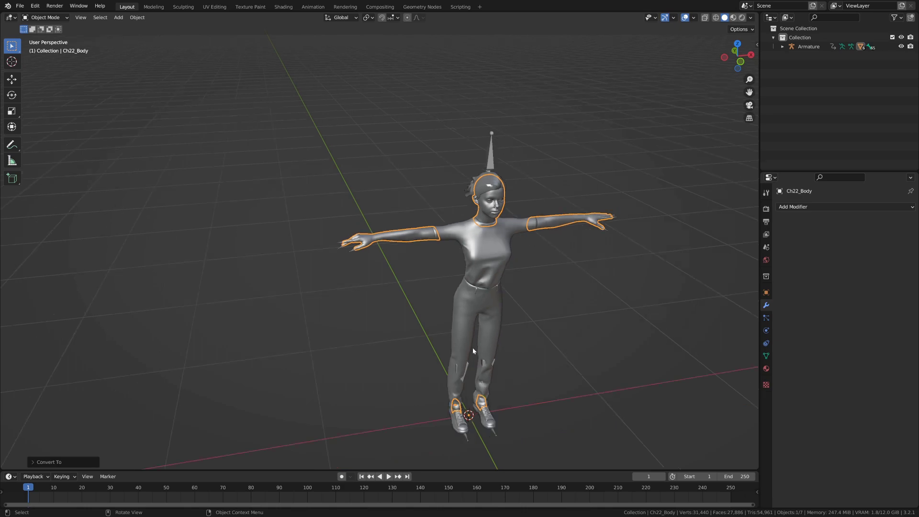
# Try moving the armature together with the body mesh still parented to it.
pyautogui.moveTo(468, 363); pyautogui.dragTo(497, 341, button='middle')
pyautogui.scroll(2, 559, 387)
pyautogui.keyDown('shift'); pyautogui.moveTo(560, 387); pyautogui.dragTo(529, 277, button='middle'); pyautogui.keyUp('shift')
pyautogui.moveTo(480, 174); pyautogui.dragTo(447, 205, button='middle')
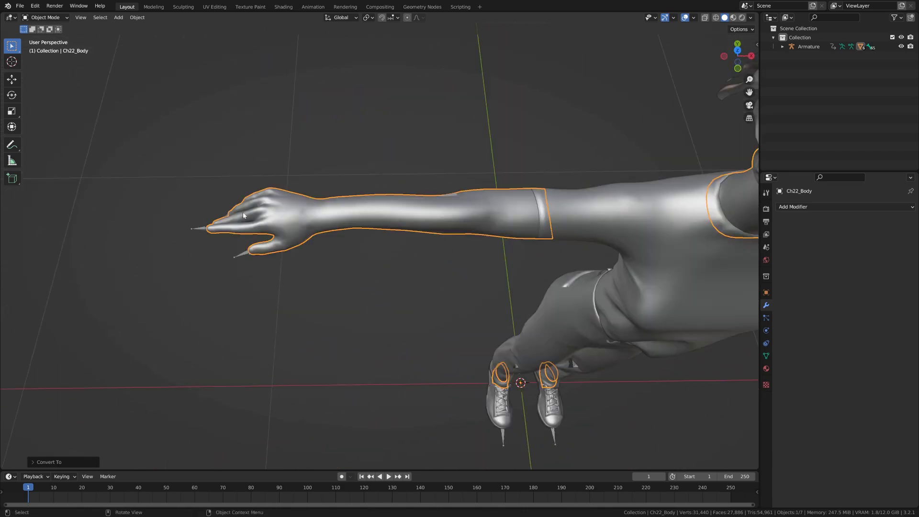
pyautogui.scroll(-3, 243, 213)
pyautogui.moveTo(285, 242); pyautogui.dragTo(308, 214, button='middle')
pyautogui.click(300, 219)
pyautogui.scroll(-2, 526, 154)
pyautogui.moveTo(525, 157); pyautogui.dragTo(485, 96, button='middle')
pyautogui.press('g')
pyautogui.rightClick(597, 102)
pyautogui.moveTo(597, 103); pyautogui.dragTo(592, 152, button='middle')
pyautogui.click(450, 194)
pyautogui.press('g')
pyautogui.rightClick(362, 230)
# Clear the parent of the Ch22_Body mesh while keeping its transformation.
pyautogui.scroll(2, 361, 233)
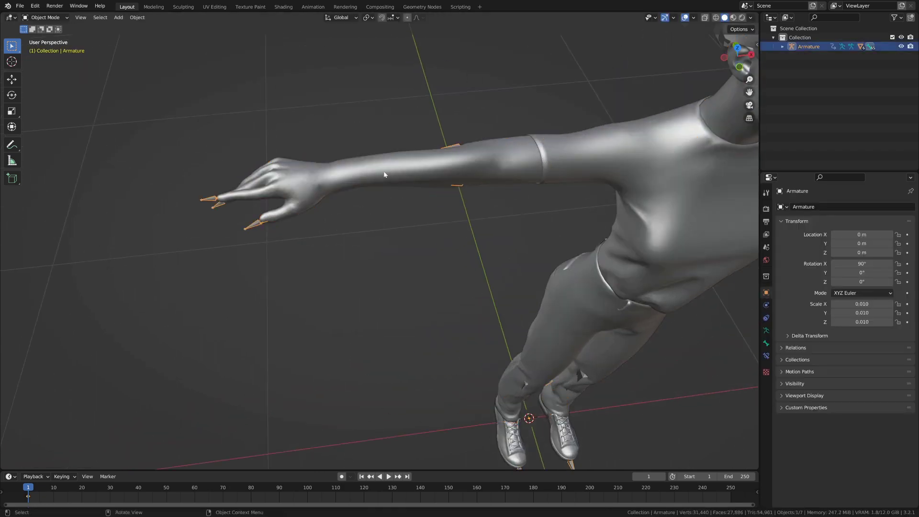
pyautogui.hotkey('alt', 'p')
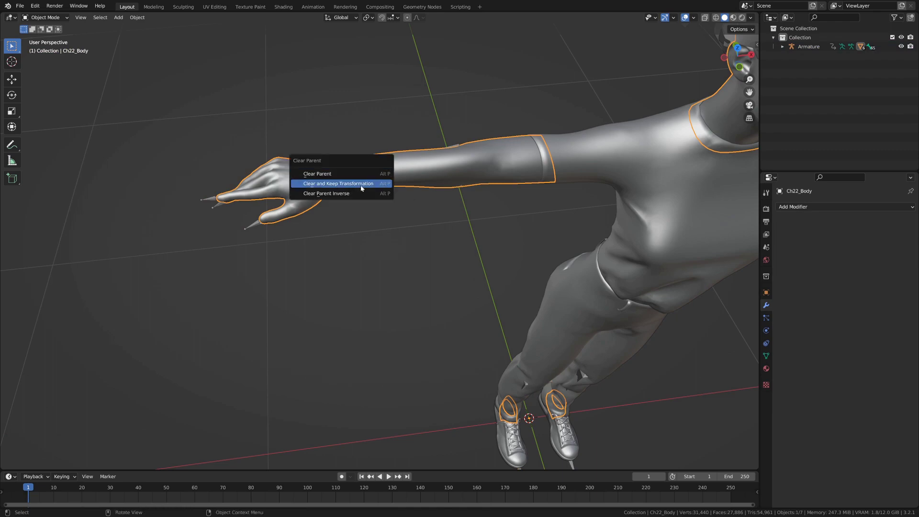
pyautogui.click(362, 187)
# In Edit Mode with X-ray on, delete the head, opposite arm and leg parts of Ch22_Body, keeping the right arm.
pyautogui.scroll(-5, 499, 202)
pyautogui.press('Tab')
pyautogui.moveTo(519, 240); pyautogui.dragTo(515, 189, button='middle')
pyautogui.scroll(2, 483, 167)
pyautogui.hotkey('alt', 'z')
pyautogui.scroll(1, 498, 186)
pyautogui.moveTo(441, 73); pyautogui.dragTo(681, 439)
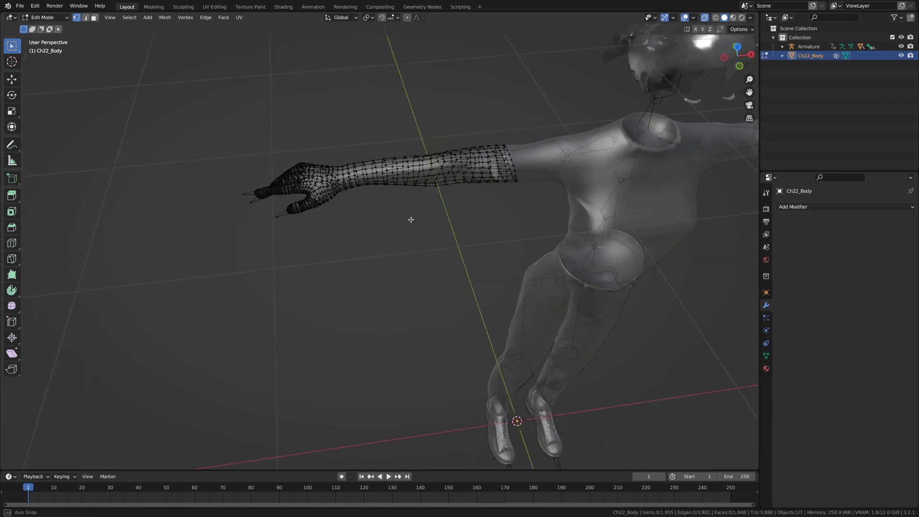
# Turn X-ray off and, in face selection, hide the face loop just behind the right wrist.
pyautogui.moveTo(410, 220); pyautogui.dragTo(407, 215, button='middle')
pyautogui.press('3')
pyautogui.scroll(4, 393, 175)
pyautogui.press('z')
pyautogui.moveTo(429, 181)
pyautogui.mouseDown(button='middle')
pyautogui.moveTo(425, 200)
pyautogui.moveTo(430, 151)
pyautogui.moveTo(405, 147)
pyautogui.mouseUp(button='middle')
pyautogui.click(545, 192)
pyautogui.hotkey('alt', 'z')
pyautogui.keyDown('alt'); pyautogui.click(425, 201); pyautogui.keyUp('alt')
pyautogui.scroll(-2, 424, 200)
pyautogui.press('h')
# Select the linked forearm faces behind the wrist and delete their vertices, leaving only the hand.
pyautogui.press('l')
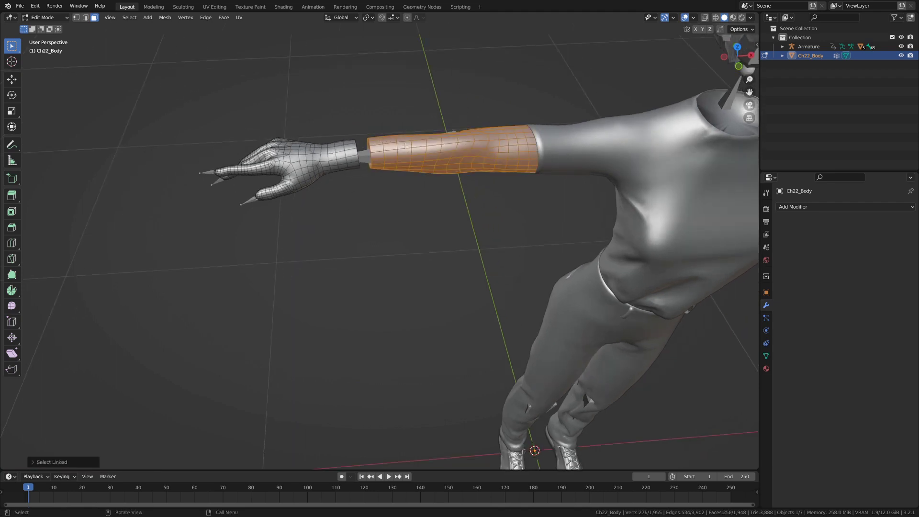
pyautogui.press('x')
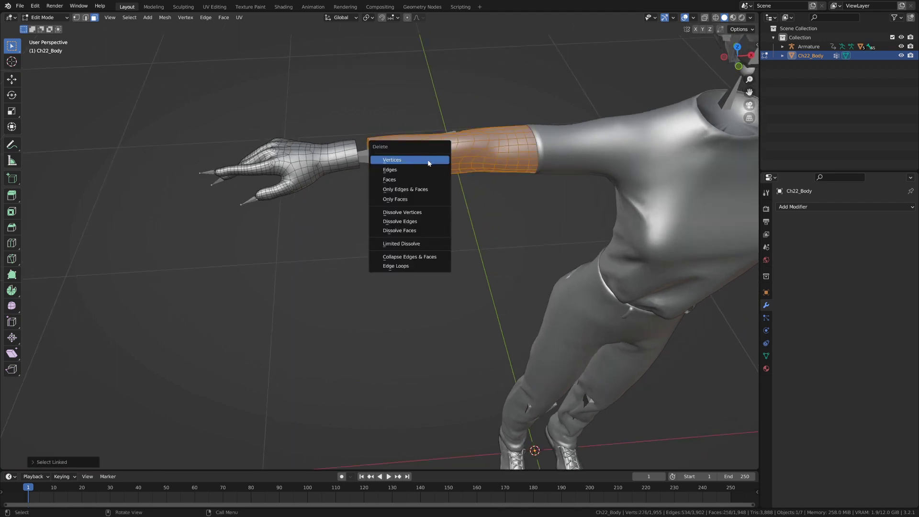
pyautogui.click(426, 164)
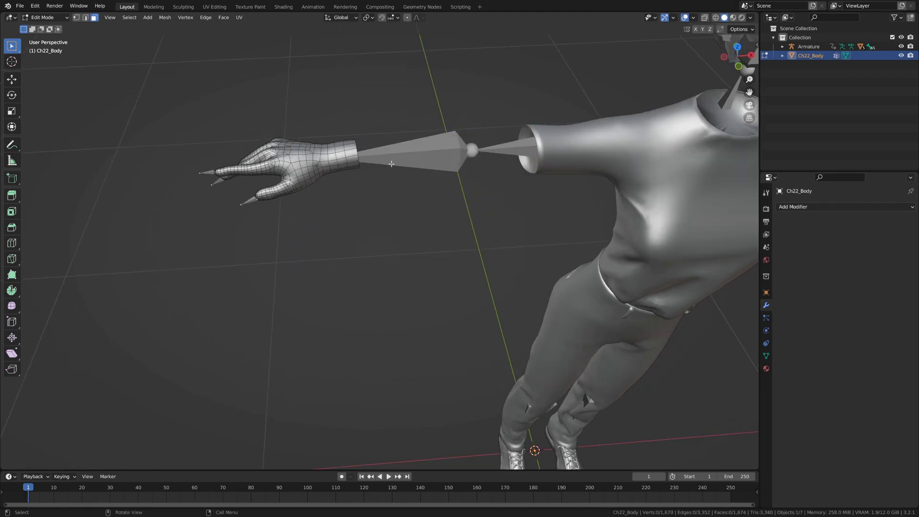
# Leave Edit Mode, delete every object except the Ch22_Body hand, and set the hand's origin to its geometry.
pyautogui.press('Tab')
pyautogui.rightClick(459, 266)
pyautogui.moveTo(472, 267)
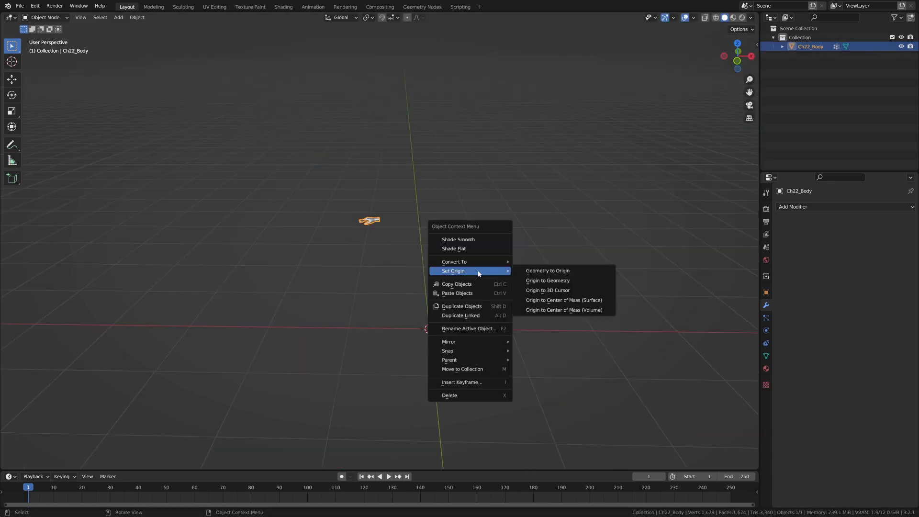
pyautogui.click(551, 281)
# Snap the hand to the 3D cursor at the world origin and frame it in the view.
pyautogui.moveTo(551, 281); pyautogui.dragTo(470, 219, button='middle')
pyautogui.hotkey('shift', 's')
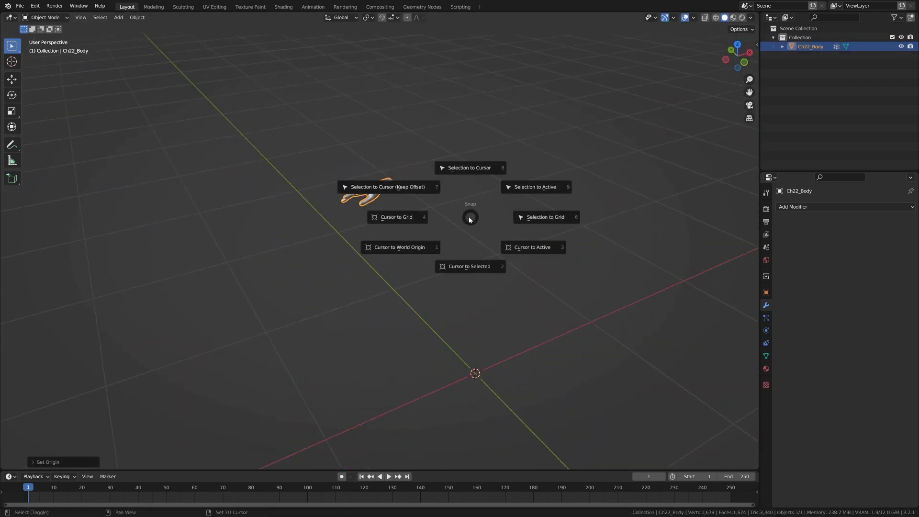
pyautogui.click(480, 134)
pyautogui.moveTo(518, 297); pyautogui.dragTo(418, 240, button='middle')
pyautogui.press('KP_Decimal')
pyautogui.scroll(7, 418, 255)
pyautogui.scroll(-4, 418, 255)
pyautogui.scroll(-4, 424, 230)
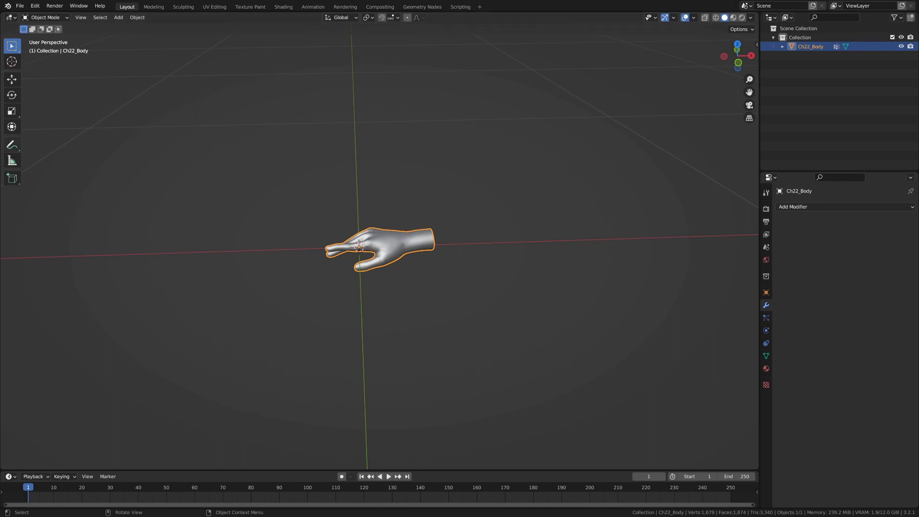
# Rotate the hand upright with the fingers pointing up and raise it about 0.052 m along Z in front view.
pyautogui.scroll(3, 438, 233)
pyautogui.moveTo(438, 232); pyautogui.dragTo(421, 247, button='middle')
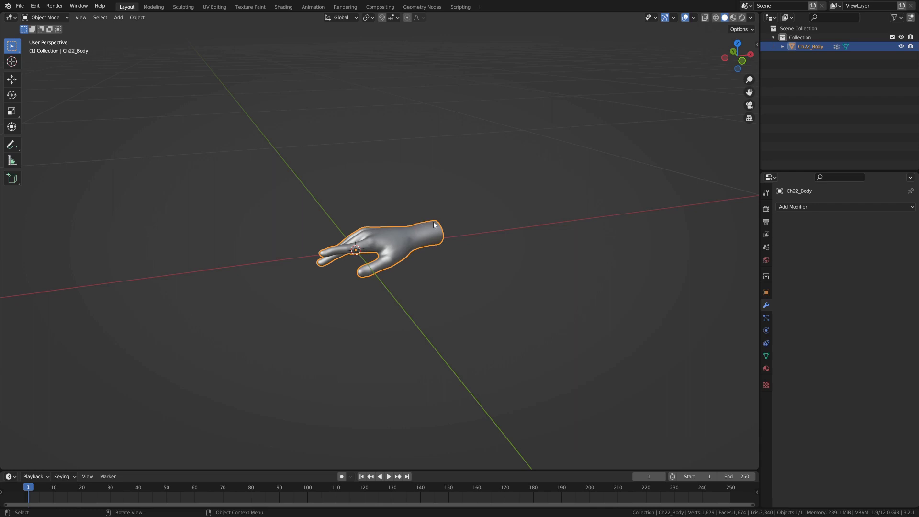
pyautogui.scroll(-4, 443, 223)
pyautogui.moveTo(444, 224); pyautogui.dragTo(402, 253, button='middle')
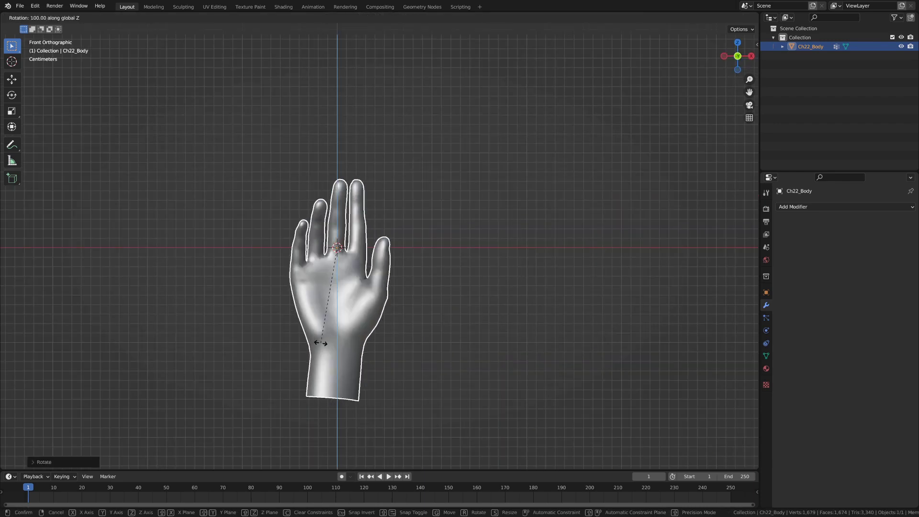
pyautogui.click(353, 341)
pyautogui.press('g')
pyautogui.press('z')
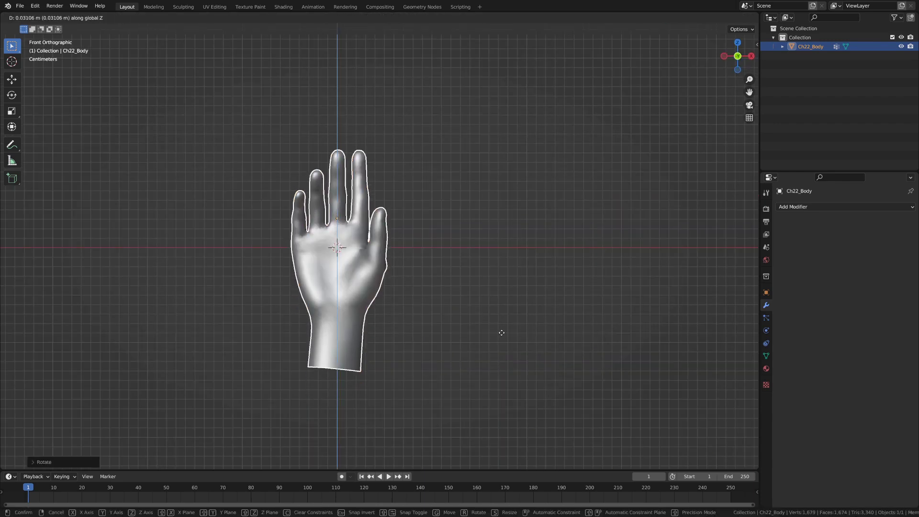
pyautogui.click(496, 314)
# Switch to the Geometry Nodes workspace and join the spreadsheet area into the 3D viewport.
pyautogui.click(422, 7)
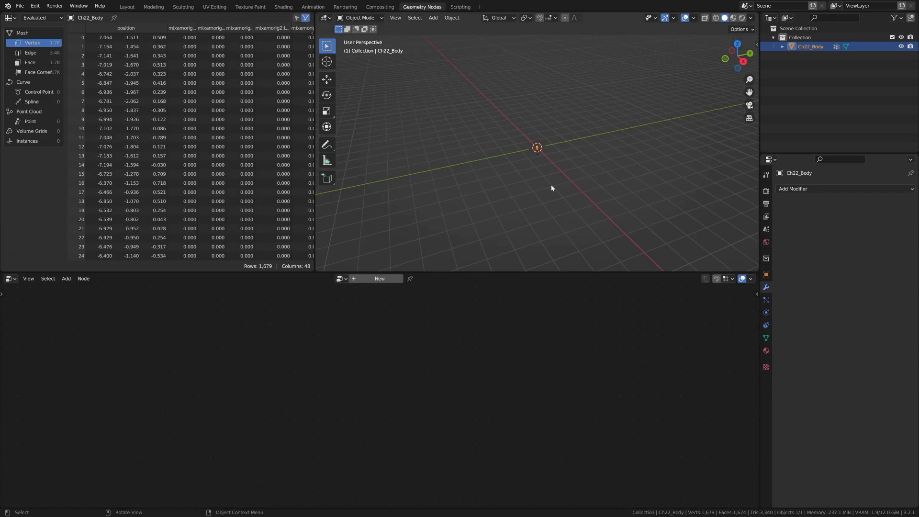
pyautogui.rightClick(314, 185)
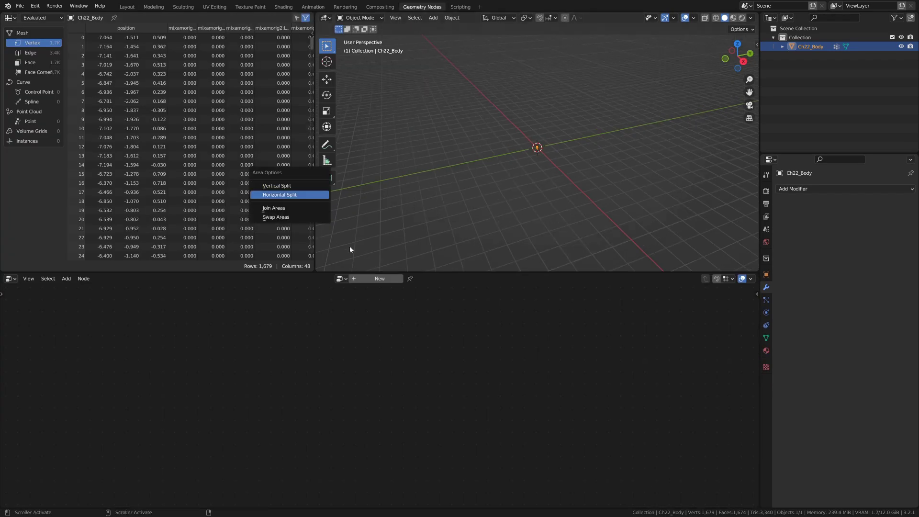
pyautogui.rightClick(316, 240)
pyautogui.click(290, 258)
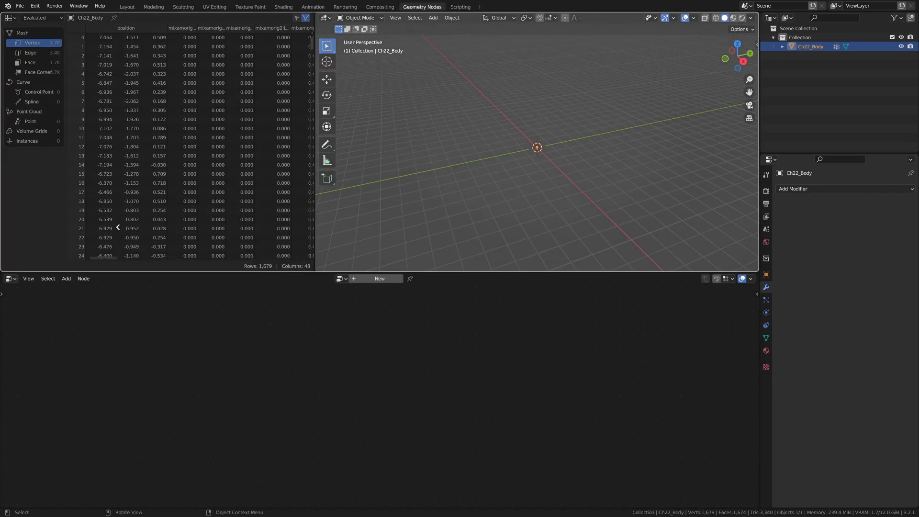
pyautogui.click(125, 228)
pyautogui.moveTo(386, 162); pyautogui.dragTo(428, 181, button='middle')
pyautogui.scroll(8, 513, 145)
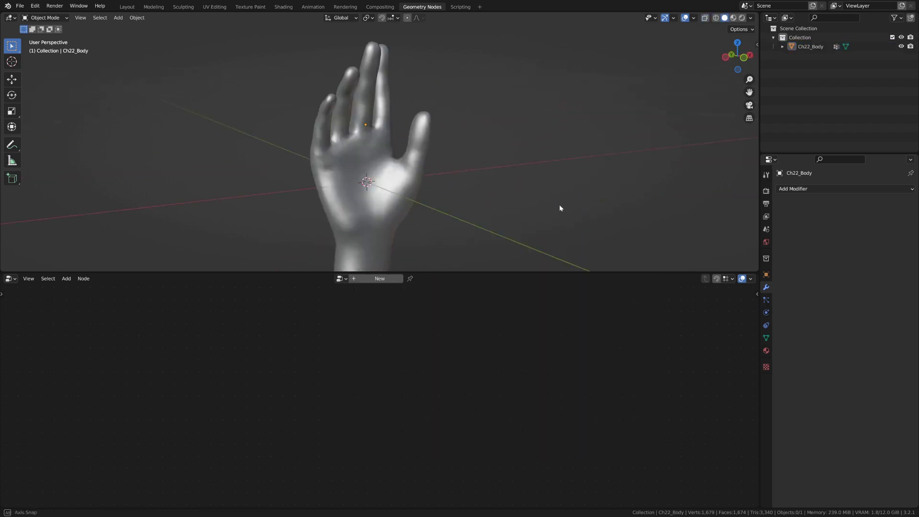
pyautogui.moveTo(555, 208); pyautogui.dragTo(527, 205, button='middle')
# Select the hand, add a Decimate modifier in Collapse mode, and lower its Ratio to 0.7848.
pyautogui.press('a')
pyautogui.moveTo(501, 175); pyautogui.dragTo(503, 158, button='middle')
pyautogui.scroll(-4, 503, 163)
pyautogui.click(801, 191)
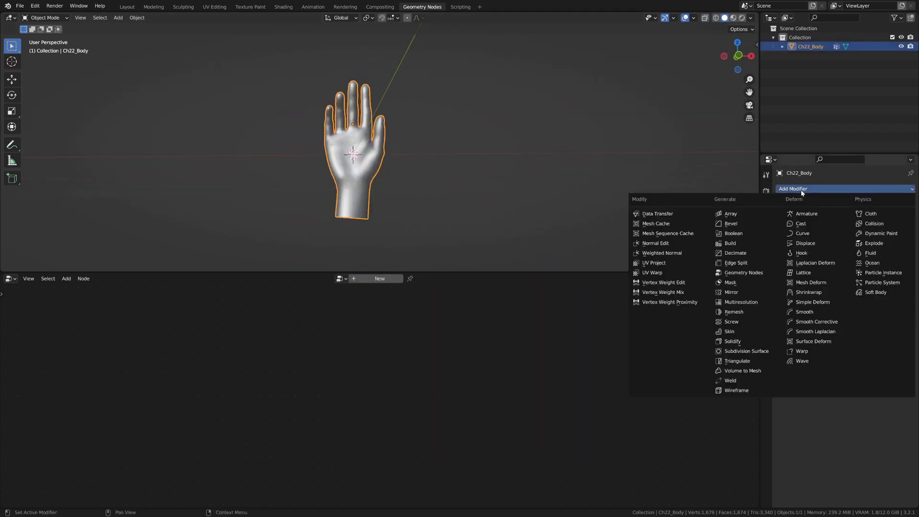
pyautogui.click(737, 253)
pyautogui.scroll(5, 447, 197)
pyautogui.moveTo(447, 196); pyautogui.dragTo(717, 234, button='middle')
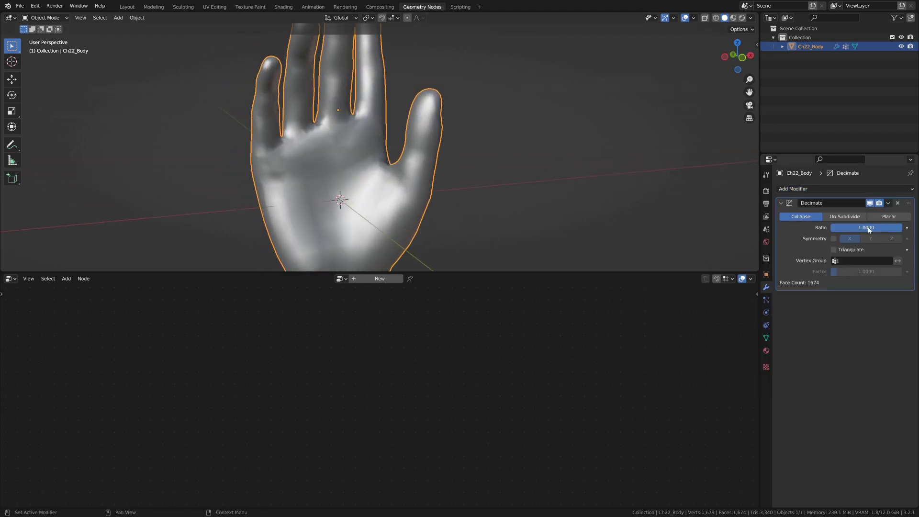
pyautogui.moveTo(868, 229); pyautogui.dragTo(854, 230)
# Examine the decimated hand's topology in wireframe shading with X-ray turned off.
pyautogui.scroll(-1, 563, 171)
pyautogui.press('z')
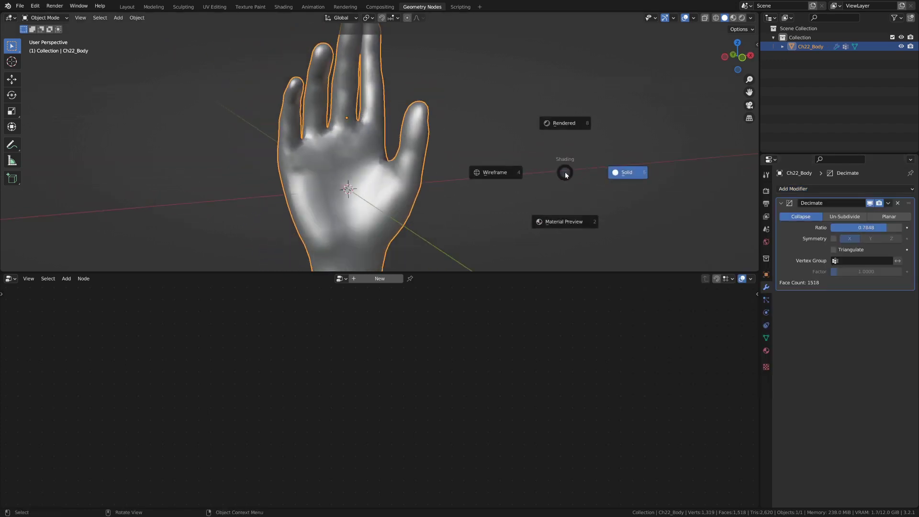
pyautogui.click(418, 174)
pyautogui.scroll(3, 426, 182)
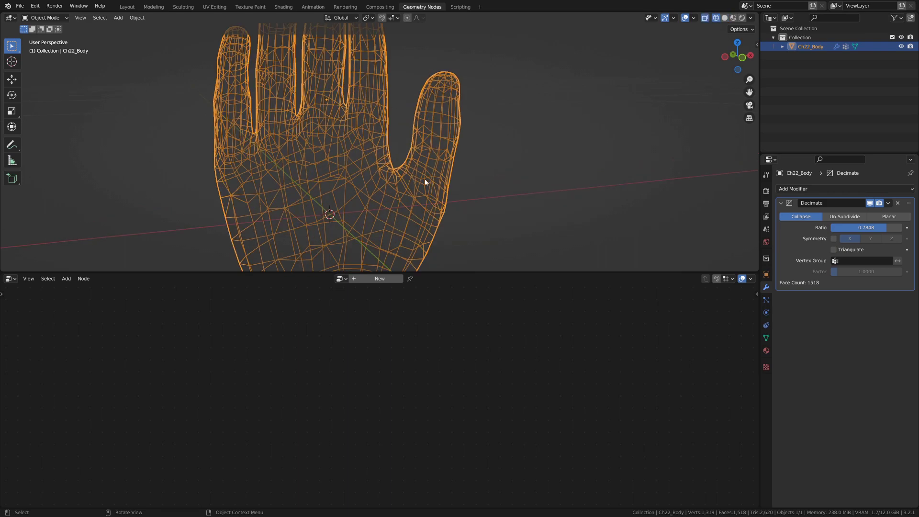
pyautogui.click(491, 186)
pyautogui.moveTo(451, 187); pyautogui.dragTo(392, 191, button='middle')
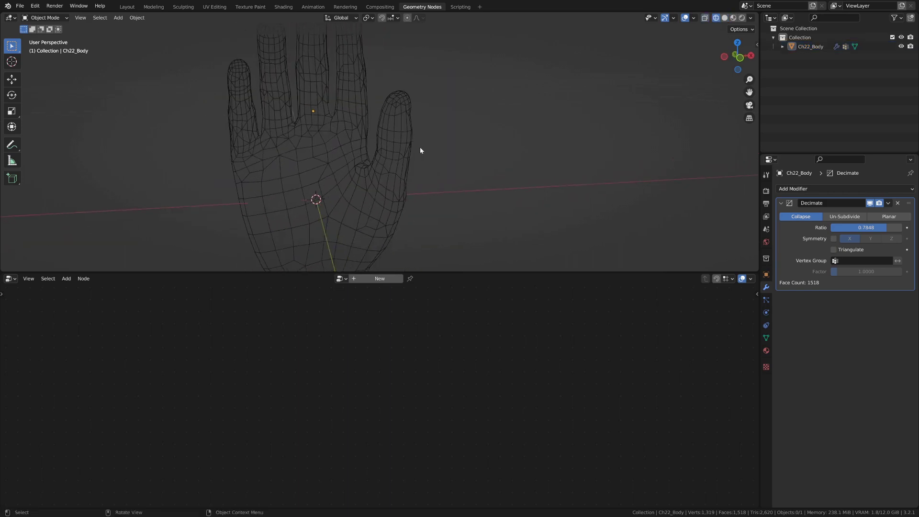
pyautogui.moveTo(471, 137); pyautogui.dragTo(477, 162, button='middle')
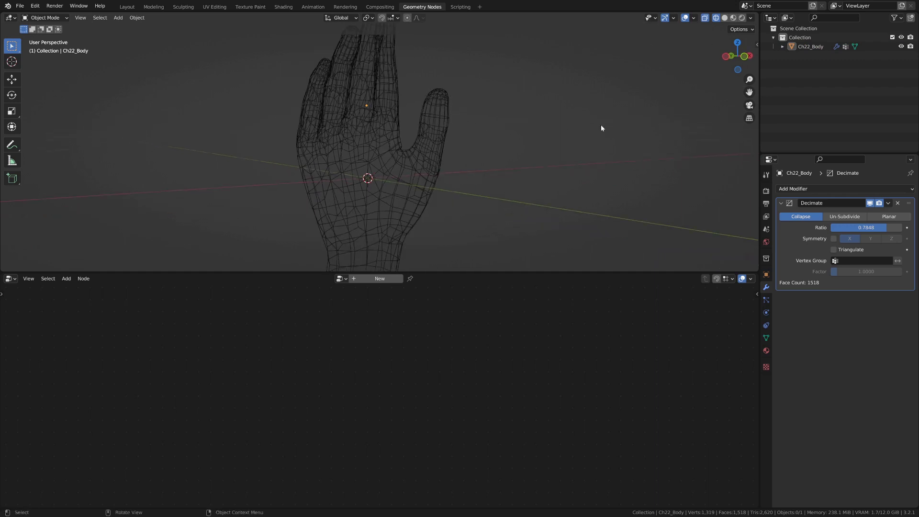
pyautogui.click(705, 18)
# Lower the Decimate Ratio to 0.1987 and apply the modifier to the hand.
pyautogui.moveTo(483, 137)
pyautogui.mouseDown(button='middle')
pyautogui.moveTo(429, 153)
pyautogui.moveTo(487, 147)
pyautogui.mouseUp(button='middle')
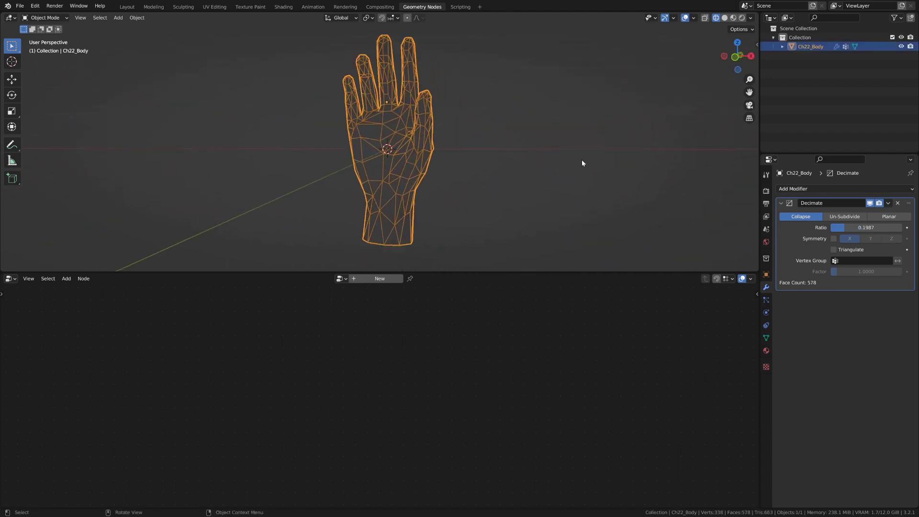
pyautogui.scroll(1, 583, 163)
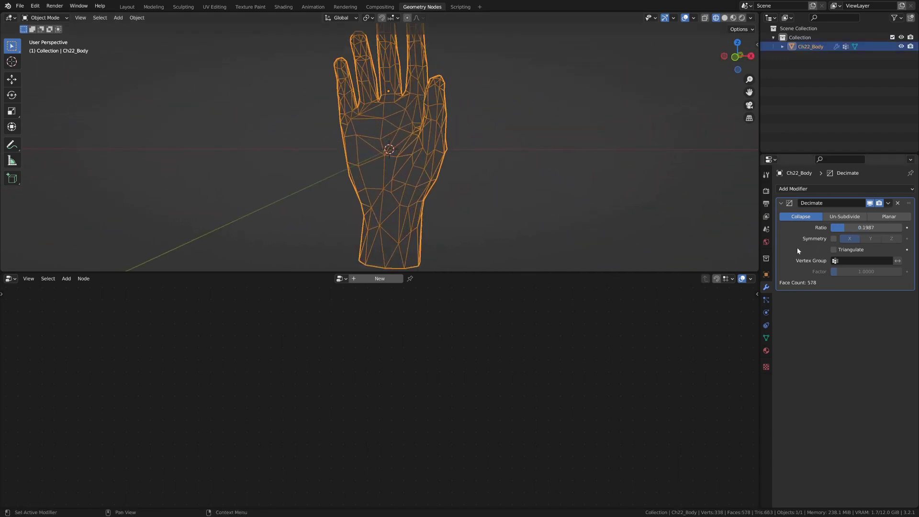
pyautogui.hotkey('ctrl', 'a')
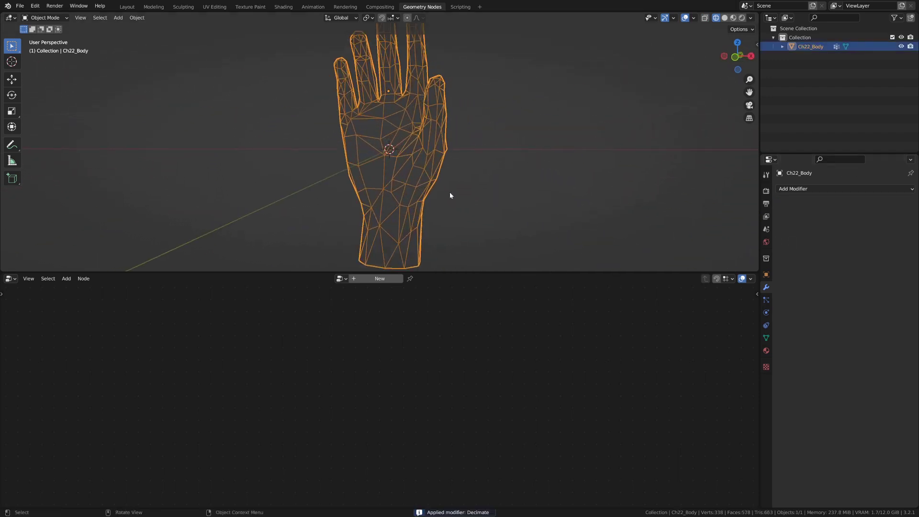
# Return to solid shading and remove the Ch22_body material slot from the hand.
pyautogui.scroll(-2, 448, 196)
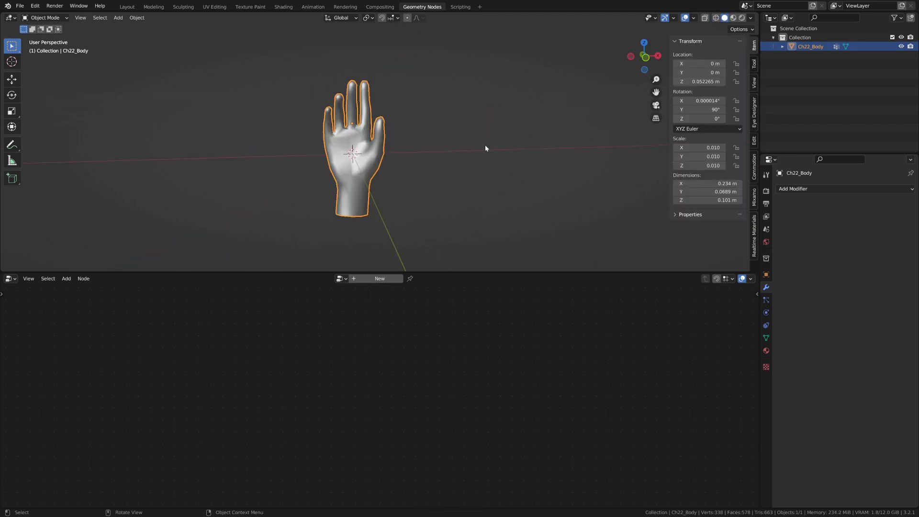
pyautogui.moveTo(484, 145); pyautogui.dragTo(554, 164, button='middle')
pyautogui.scroll(1, 554, 164)
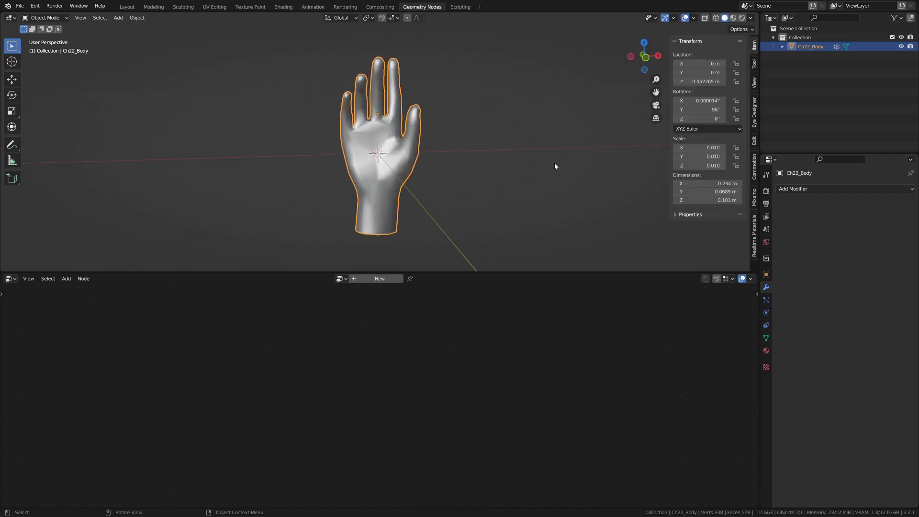
pyautogui.click(767, 351)
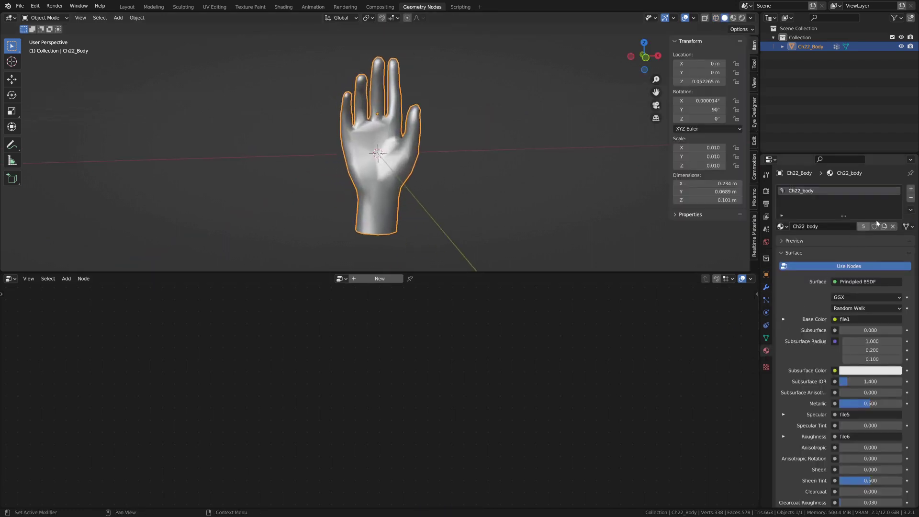
pyautogui.click(912, 198)
# Create a new geometry node tree on the hand and shift the Group Input node away from Group Output.
pyautogui.scroll(4, 431, 150)
pyautogui.moveTo(430, 150); pyautogui.dragTo(420, 150, button='middle')
pyautogui.scroll(-4, 431, 162)
pyautogui.scroll(1, 456, 188)
pyautogui.click(380, 278)
pyautogui.scroll(-4, 366, 367)
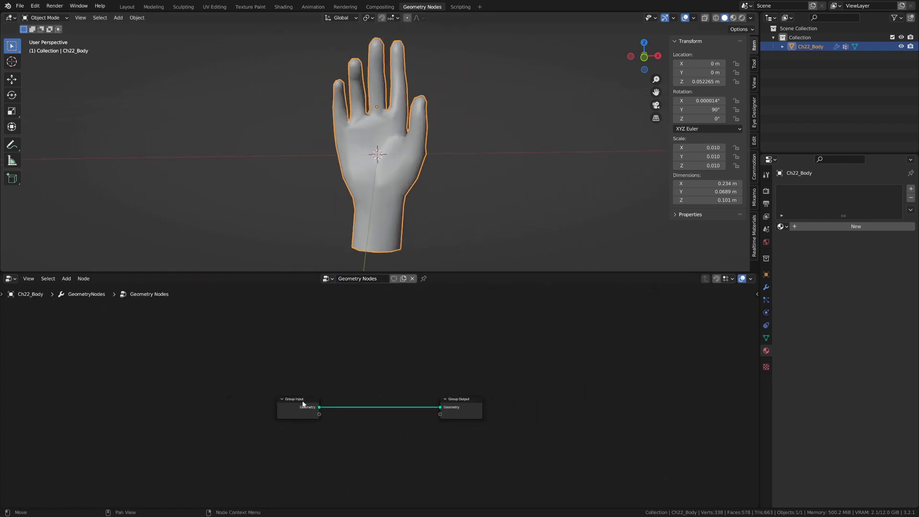
pyautogui.moveTo(304, 407); pyautogui.dragTo(283, 376)
pyautogui.scroll(-1, 360, 369)
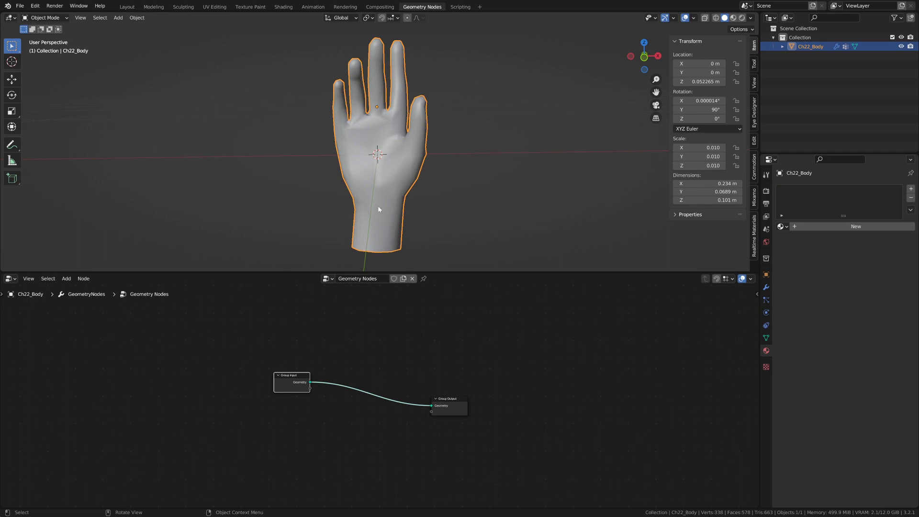
# Inspect the hand's edges and vertices in Edit Mode, then view the hand from the side in Object Mode.
pyautogui.scroll(-2, 450, 201)
pyautogui.press('Tab')
pyautogui.scroll(6, 456, 197)
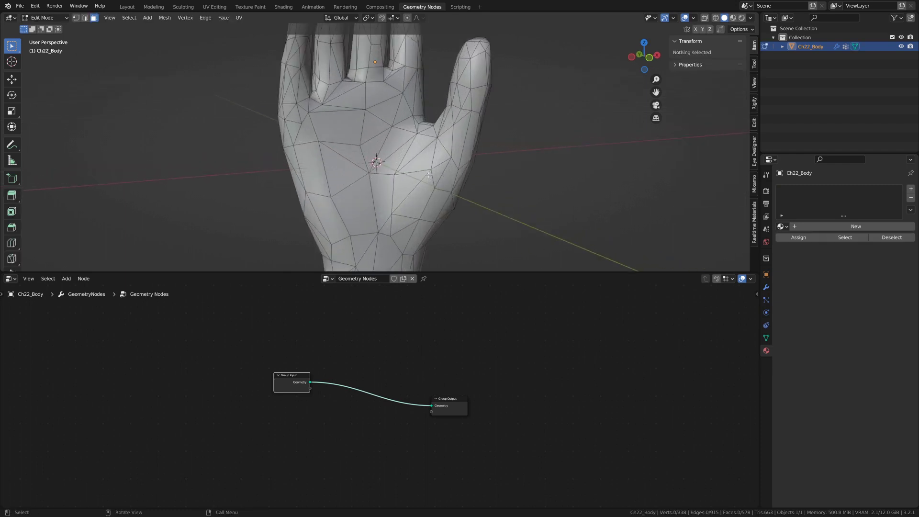
pyautogui.scroll(-5, 387, 164)
pyautogui.press('1')
pyautogui.click(367, 146)
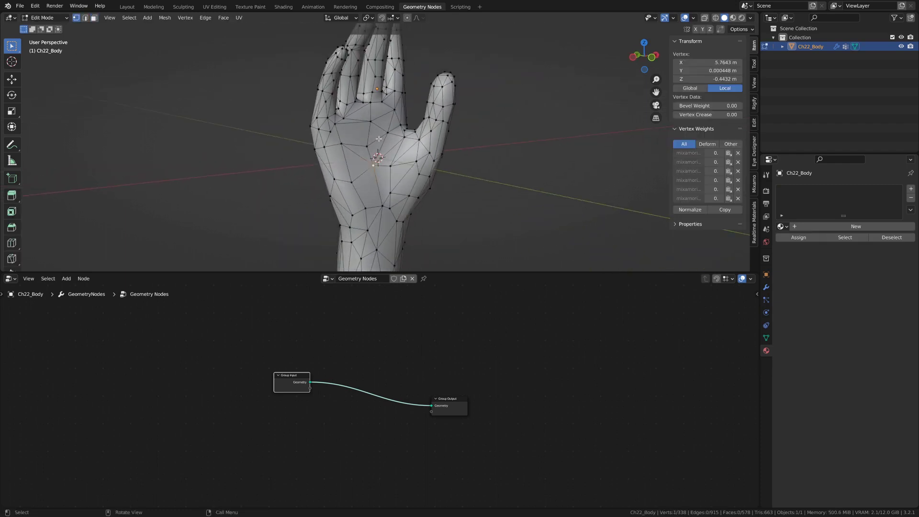
pyautogui.press('Tab')
pyautogui.scroll(-3, 364, 134)
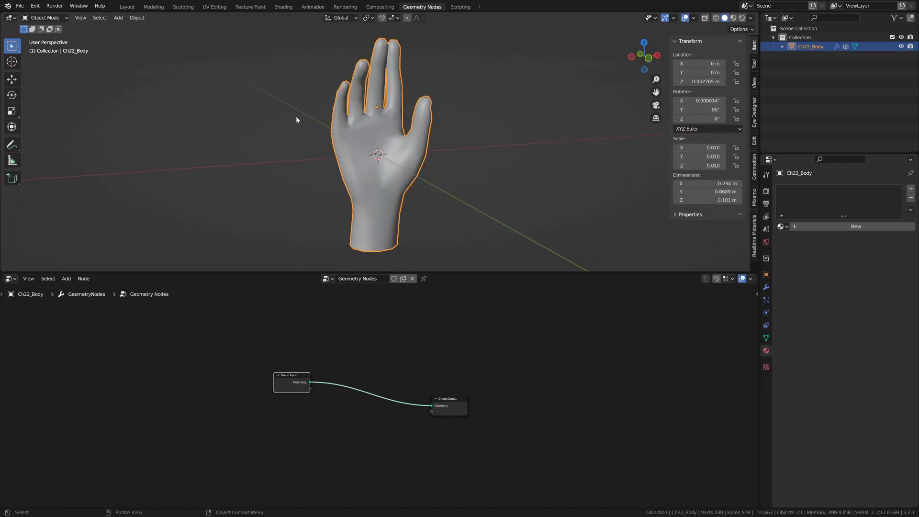
pyautogui.scroll(-2, 336, 129)
pyautogui.moveTo(373, 134); pyautogui.dragTo(431, 146, button='middle')
pyautogui.scroll(4, 431, 146)
pyautogui.moveTo(330, 141); pyautogui.dragTo(411, 175, button='middle')
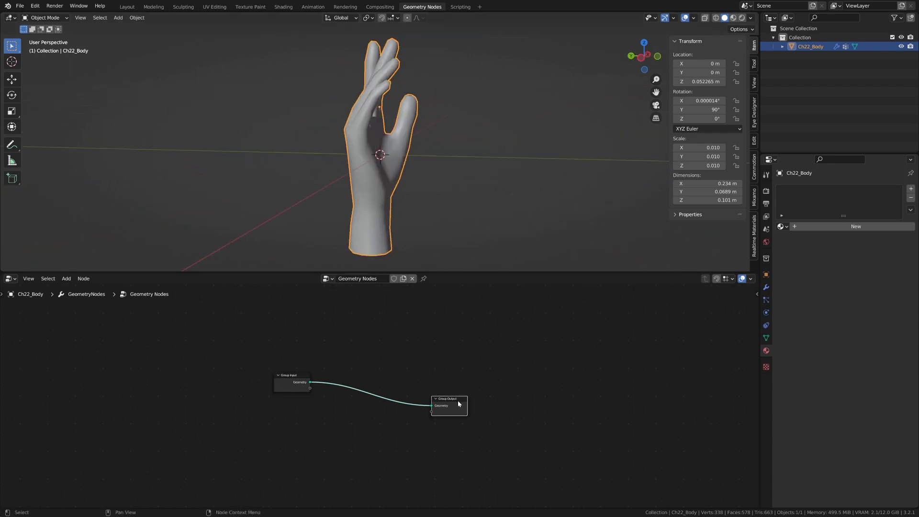
# Spread the Group Input and Group Output nodes apart and insert a Mesh to Curve node between them.
pyautogui.moveTo(467, 400); pyautogui.dragTo(502, 373)
pyautogui.click(293, 379)
pyautogui.moveTo(292, 379); pyautogui.dragTo(284, 373)
pyautogui.hotkey('shift', 'a')
pyautogui.click(335, 331)
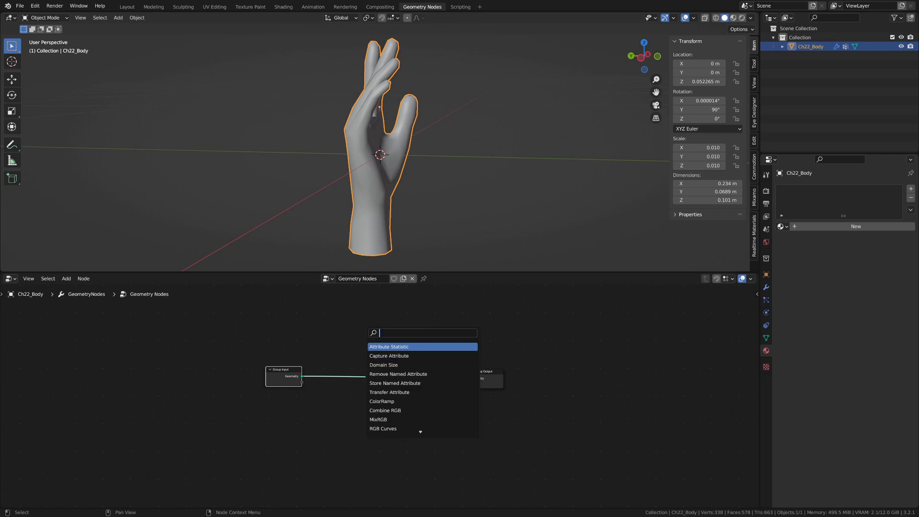
pyautogui.write('mush to c')
pyautogui.press('Return')
pyautogui.click(331, 370)
# Insert a Curve to Mesh node between Mesh to Curve and Group Output.
pyautogui.scroll(-2, 452, 159)
pyautogui.moveTo(452, 159); pyautogui.dragTo(407, 249, button='middle')
pyautogui.click(484, 188)
pyautogui.scroll(7, 448, 185)
pyautogui.scroll(-3, 395, 182)
pyautogui.moveTo(416, 194); pyautogui.dragTo(398, 203, button='middle')
pyautogui.scroll(-3, 398, 203)
pyautogui.write('curve to m')
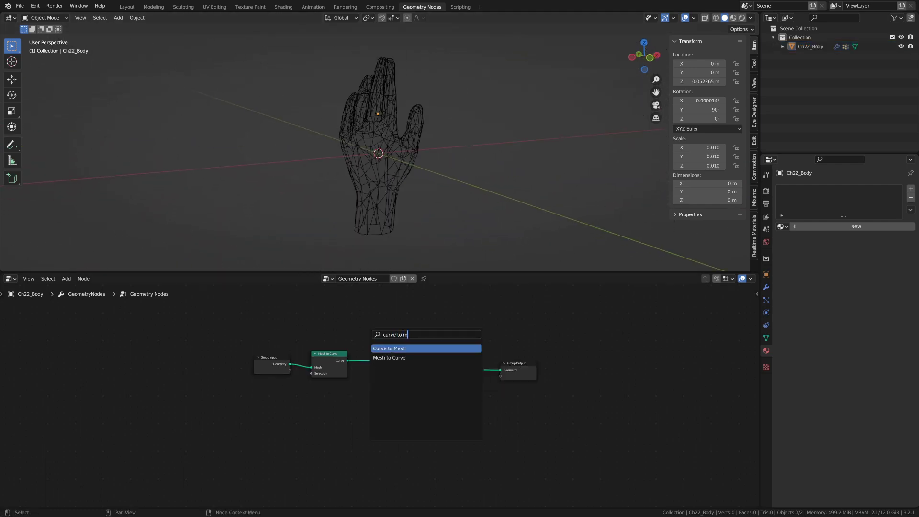
pyautogui.press('Return')
pyautogui.click(384, 345)
# Add a Curve Circle node with a 0.0005 m radius and connect it to Curve to Mesh's Profile Curve.
pyautogui.hotkey('shift', 'a')
pyautogui.write('curve cir')
pyautogui.press('Return')
pyautogui.click(360, 444)
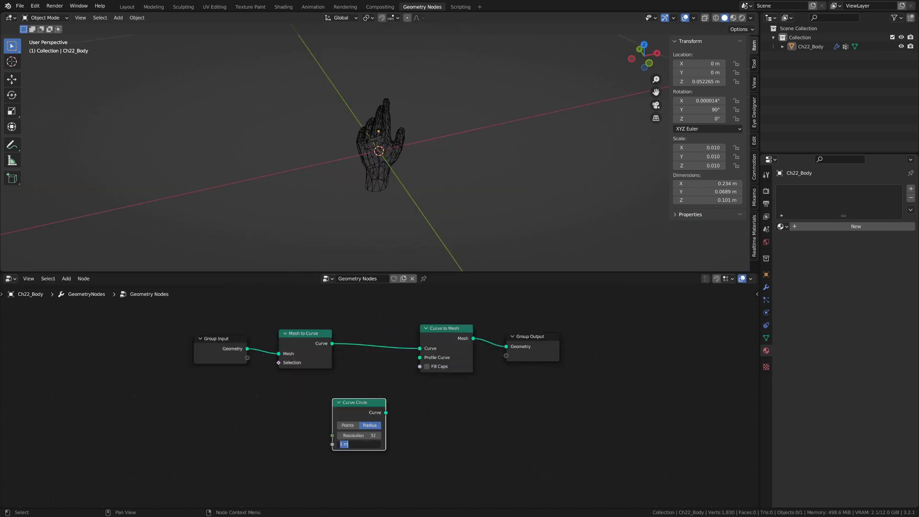
pyautogui.press('Return')
pyautogui.moveTo(386, 414); pyautogui.dragTo(421, 358)
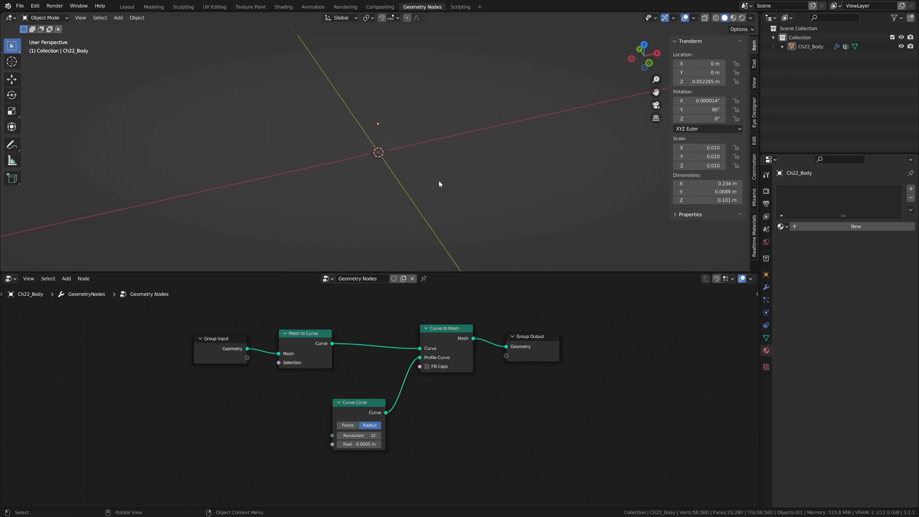
# Increase the Curve Circle radius to thicken the hand's wire tubes, and move its node beneath Mesh to Curve.
pyautogui.moveTo(447, 171); pyautogui.dragTo(506, 146, button='middle')
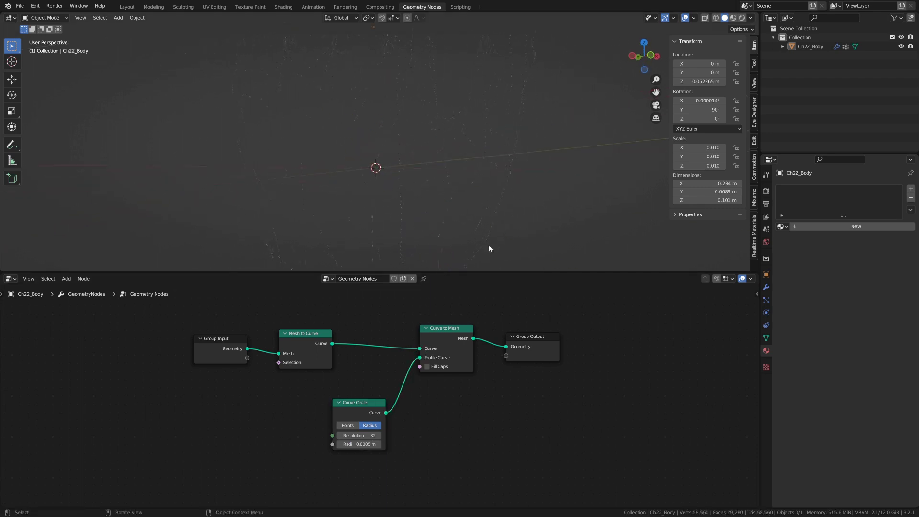
pyautogui.click(359, 444)
pyautogui.click(356, 444)
pyautogui.press('Return')
pyautogui.moveTo(469, 216); pyautogui.dragTo(491, 209, button='middle')
pyautogui.click(369, 444)
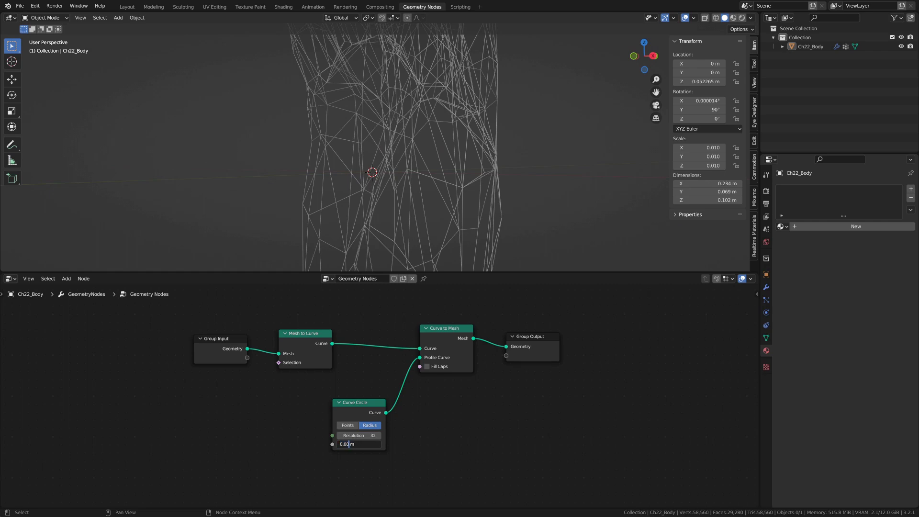
pyautogui.press('Return')
pyautogui.moveTo(431, 216); pyautogui.dragTo(533, 206, button='middle')
pyautogui.scroll(-3, 518, 204)
pyautogui.moveTo(346, 408); pyautogui.dragTo(313, 404)
pyautogui.scroll(-5, 384, 402)
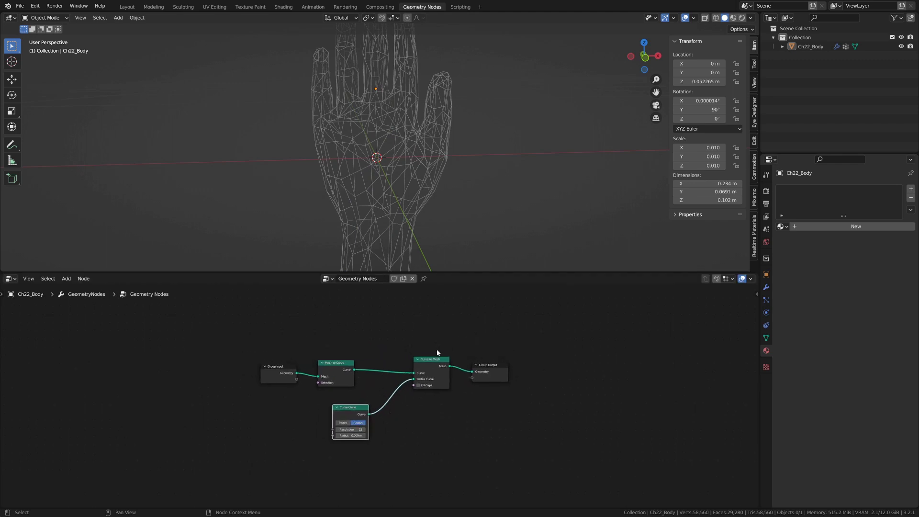
# Move Curve to Mesh and Group Output apart and insert a Join Geometry node between them.
pyautogui.moveTo(424, 365); pyautogui.dragTo(399, 365)
pyautogui.scroll(-1, 398, 365)
pyautogui.moveTo(480, 372); pyautogui.dragTo(505, 372)
pyautogui.click(556, 370)
pyautogui.hotkey('shift', 'a')
pyautogui.write('jo')
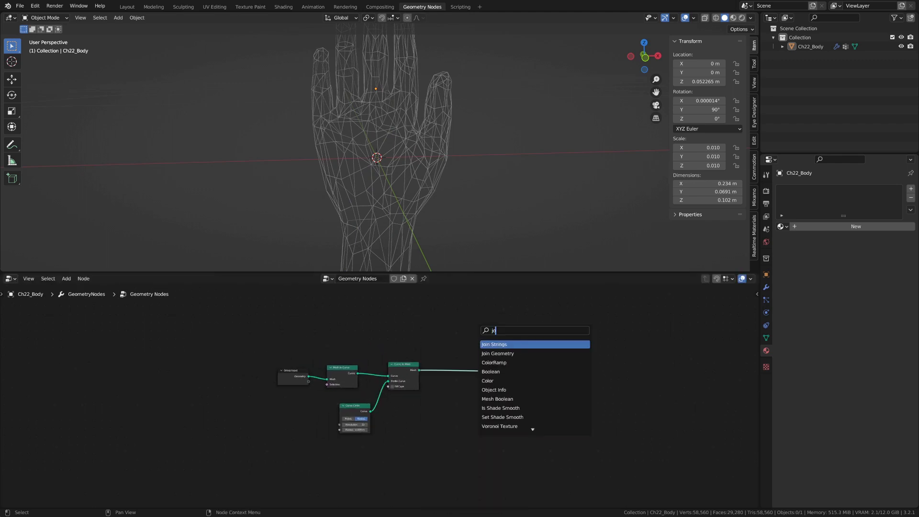
pyautogui.write('in')
pyautogui.press('Down')
pyautogui.press('Return')
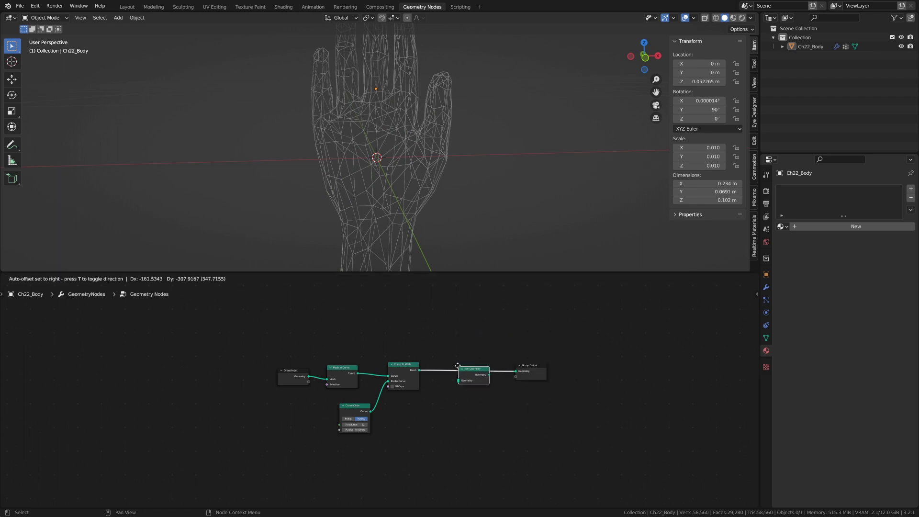
pyautogui.click(457, 360)
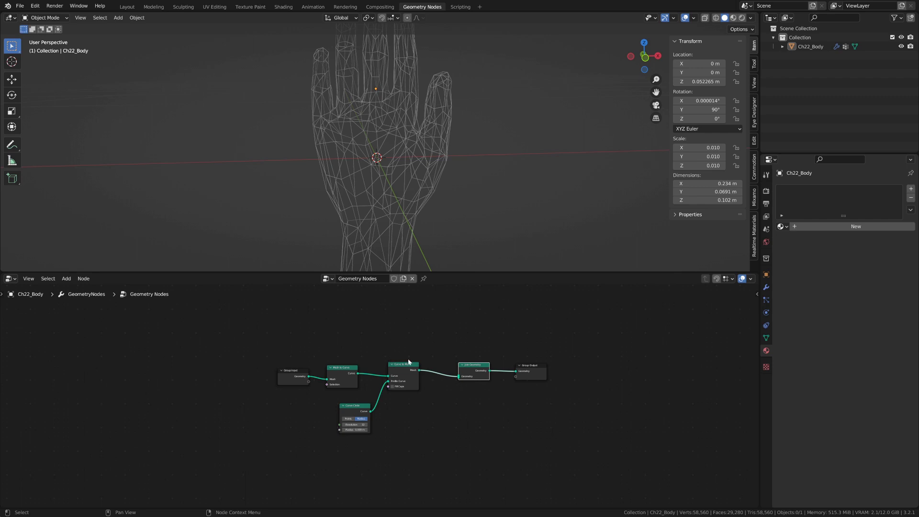
# Add a layout frame and enclose the Mesh to Curve, Curve Circle and Curve to Mesh nodes in it.
pyautogui.scroll(-2, 406, 356)
pyautogui.moveTo(349, 355); pyautogui.dragTo(403, 418)
pyautogui.hotkey('shift', 'a')
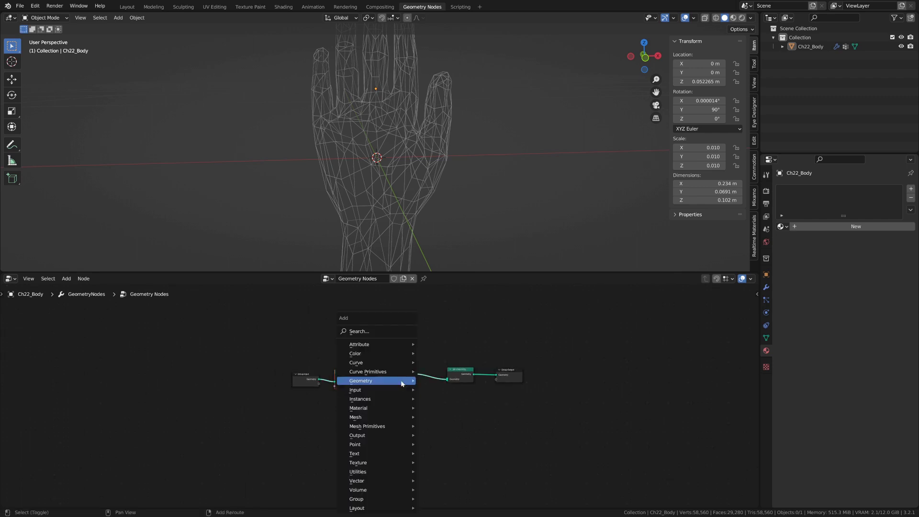
pyautogui.moveTo(380, 509)
pyautogui.click(438, 500)
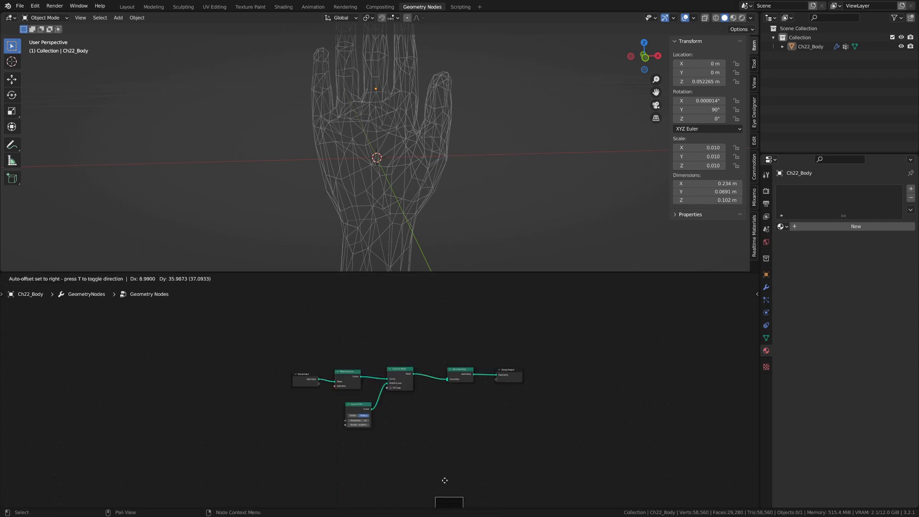
pyautogui.click(360, 387)
pyautogui.click(396, 369)
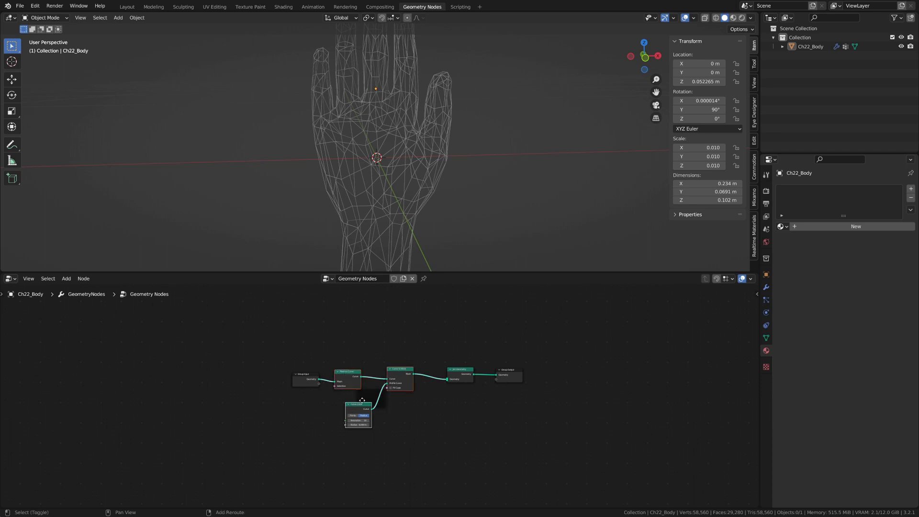
pyautogui.press('g')
pyautogui.click(381, 397)
pyautogui.press('g')
pyautogui.click(461, 372)
# Label the frame around the curve nodes "wireframe".
pyautogui.click(412, 422)
pyautogui.click(418, 433)
pyautogui.press('F2')
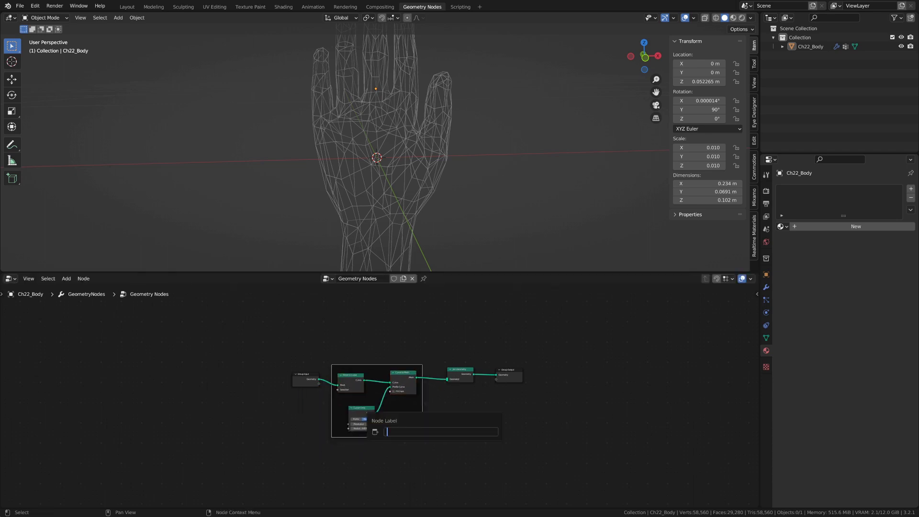
pyautogui.write('wireframe')
pyautogui.press('Return')
# Move Join Geometry and Group Output farther right of the wireframe frame, and Group Input farther left.
pyautogui.moveTo(264, 321); pyautogui.dragTo(523, 439)
pyautogui.press('g')
pyautogui.click(520, 412)
pyautogui.click(460, 351)
pyautogui.press('g')
pyautogui.click(471, 351)
pyautogui.moveTo(474, 341); pyautogui.dragTo(519, 366)
pyautogui.press('g')
pyautogui.click(537, 366)
pyautogui.moveTo(298, 358); pyautogui.dragTo(267, 344)
pyautogui.scroll(-1, 379, 398)
pyautogui.moveTo(379, 397); pyautogui.dragTo(396, 366, button='middle')
pyautogui.scroll(1, 396, 367)
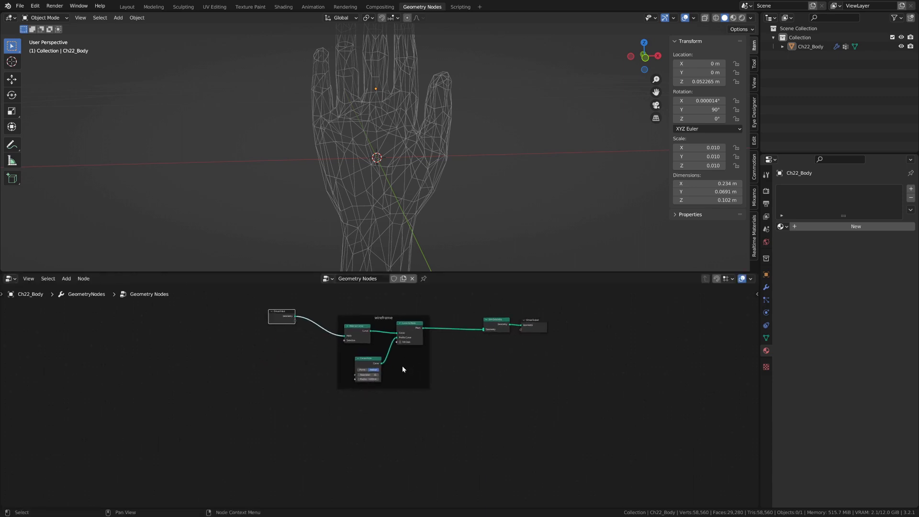
# Add an Instance on Points node below the wireframe frame and feed its Points from Group Input's geometry.
pyautogui.scroll(1, 396, 369)
pyautogui.hotkey('shift', 'a')
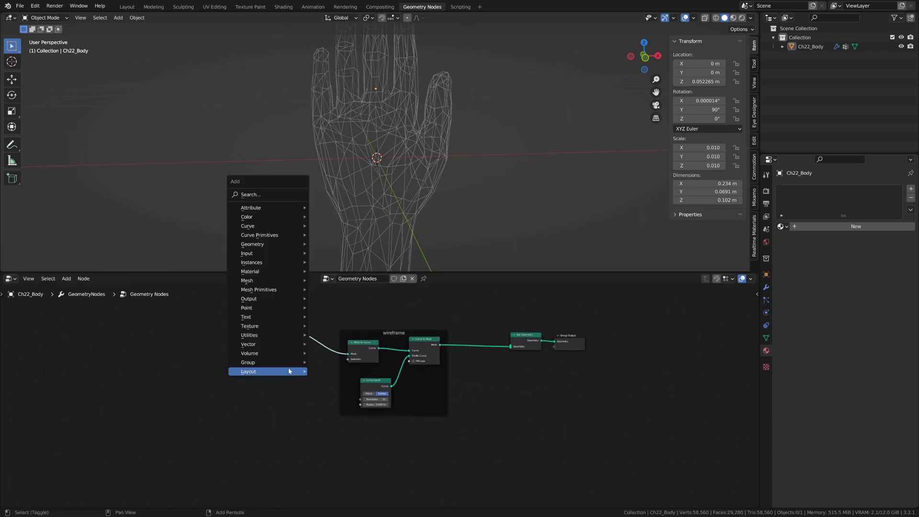
pyautogui.click(267, 207)
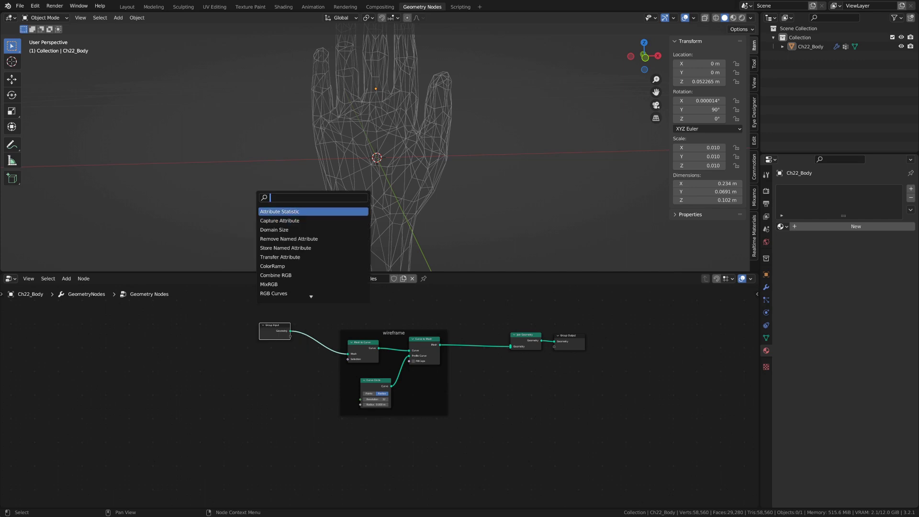
pyautogui.write('instance on')
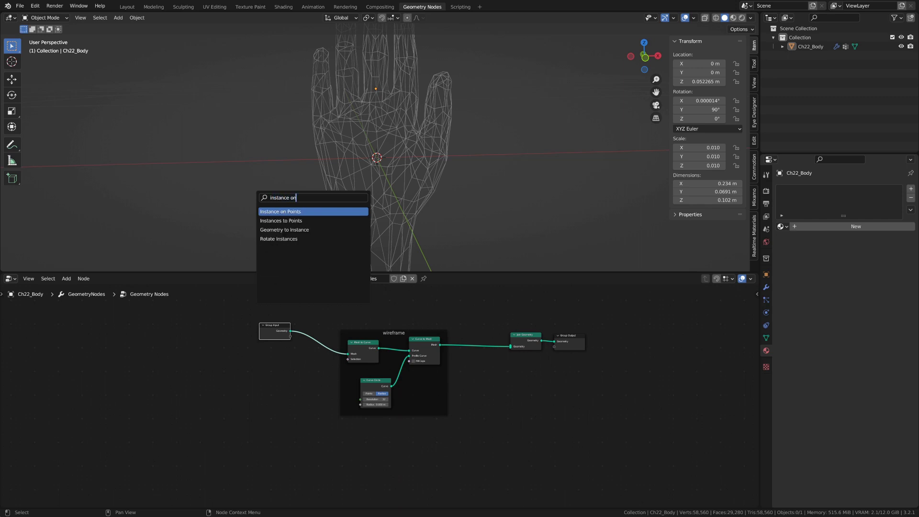
pyautogui.press('Return')
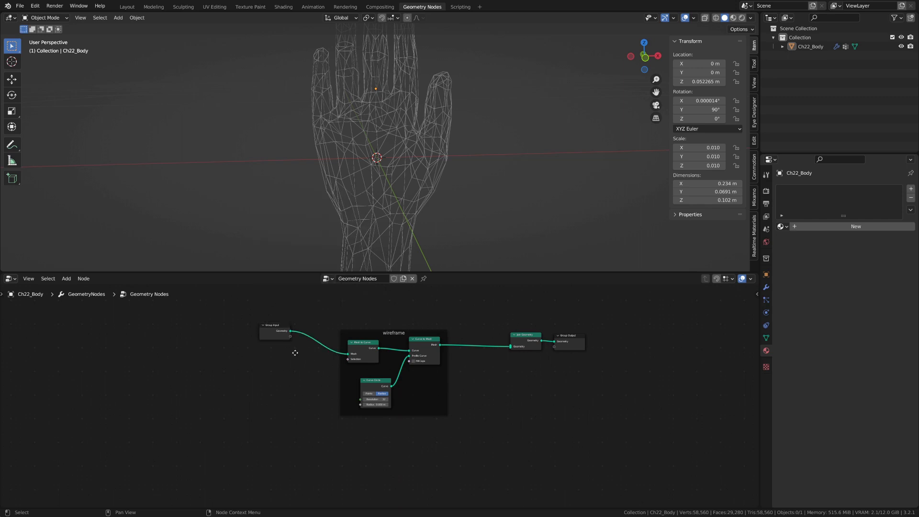
pyautogui.click(375, 423)
pyautogui.moveTo(271, 326); pyautogui.dragTo(329, 429)
pyautogui.scroll(-1, 235, 410)
pyautogui.scroll(1, 308, 447)
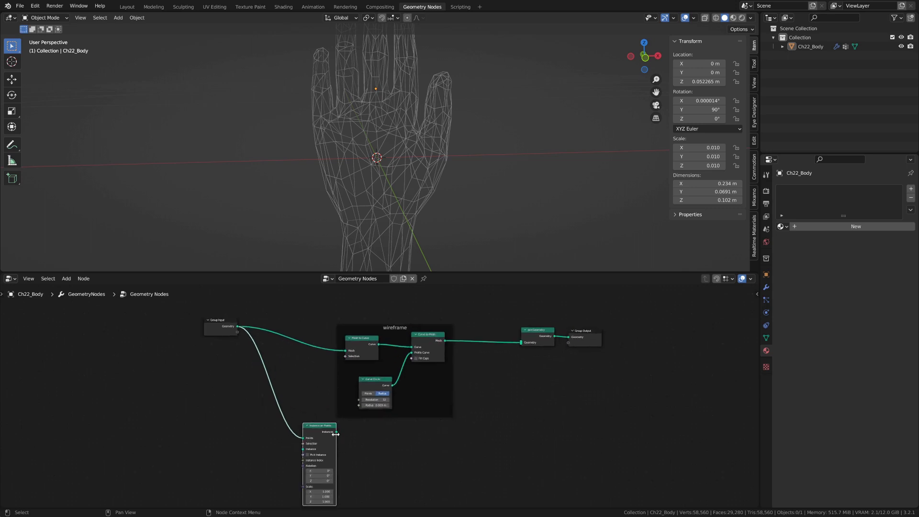
# Connect the Instances output to Join Geometry and route the link around the frame with a reroute point.
pyautogui.moveTo(335, 434); pyautogui.dragTo(521, 342)
pyautogui.keyDown('shift'); pyautogui.moveTo(492, 385); pyautogui.dragTo(498, 407, button='right'); pyautogui.keyUp('shift')
pyautogui.press('g')
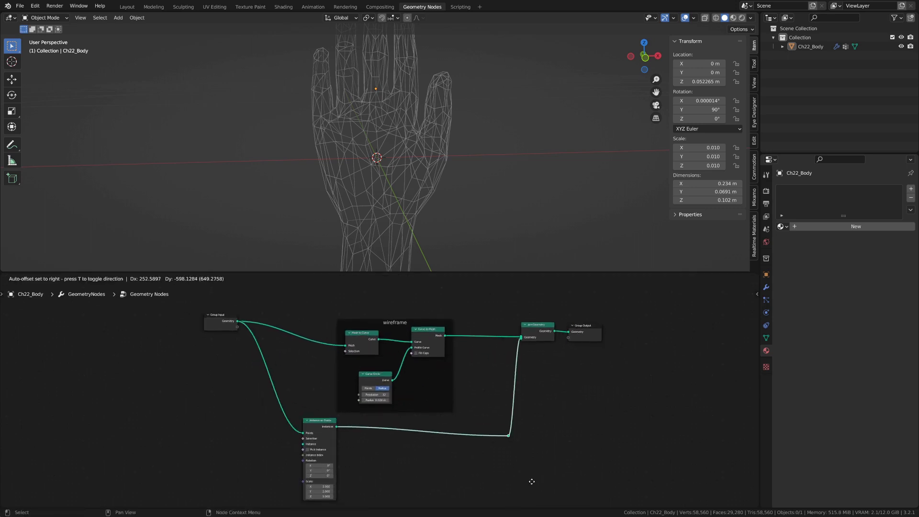
pyautogui.click(532, 481)
pyautogui.moveTo(326, 425); pyautogui.dragTo(326, 435)
pyautogui.keyDown('shift'); pyautogui.moveTo(509, 392); pyautogui.dragTo(518, 393, button='right'); pyautogui.keyUp('shift')
pyautogui.hotkey('ctrl', 'z')
pyautogui.hotkey('ctrl', 'z')
pyautogui.scroll(-1, 444, 193)
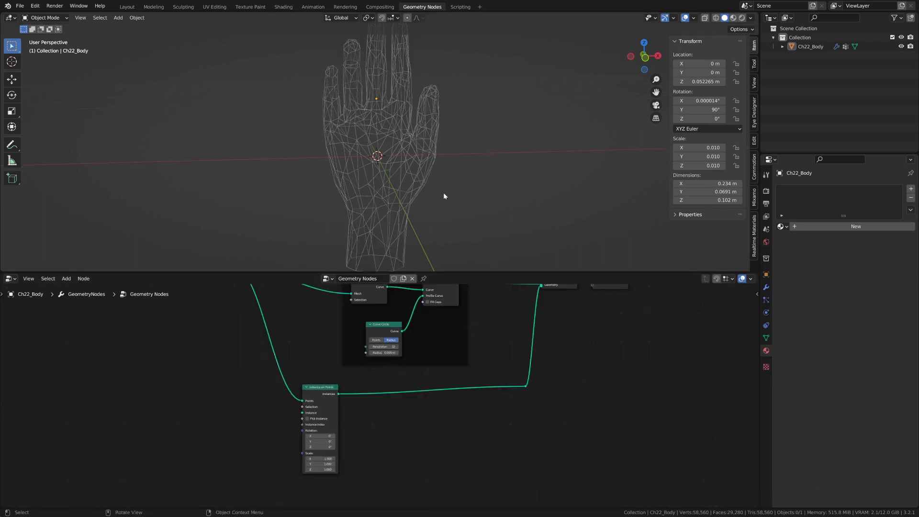
# Add an Ico Sphere node connected to the Instance input of Instance on Points.
pyautogui.moveTo(443, 193); pyautogui.dragTo(464, 192, button='middle')
pyautogui.scroll(4, 465, 196)
pyautogui.scroll(5, 463, 192)
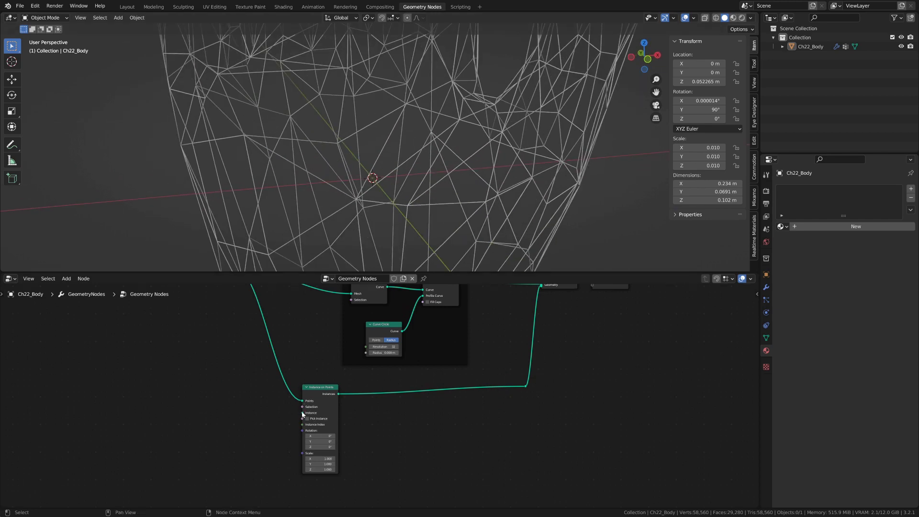
pyautogui.moveTo(302, 413); pyautogui.dragTo(259, 432)
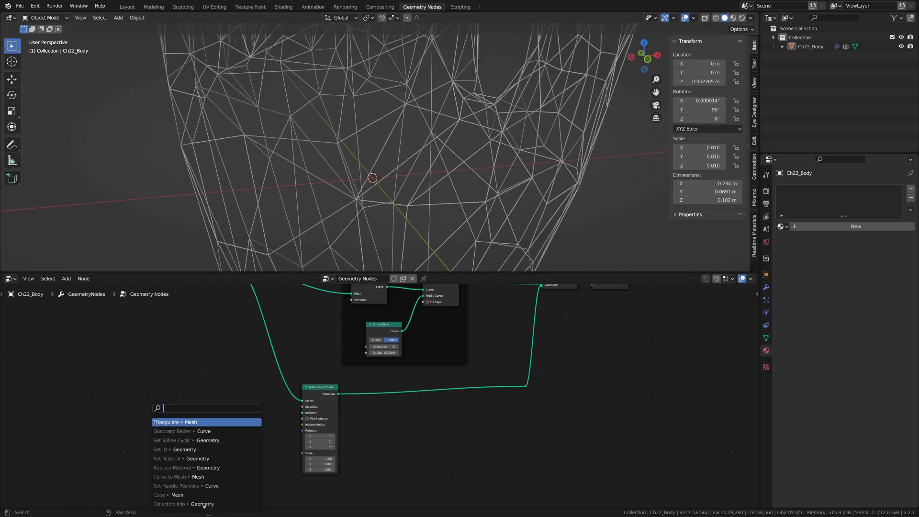
pyautogui.write('ic')
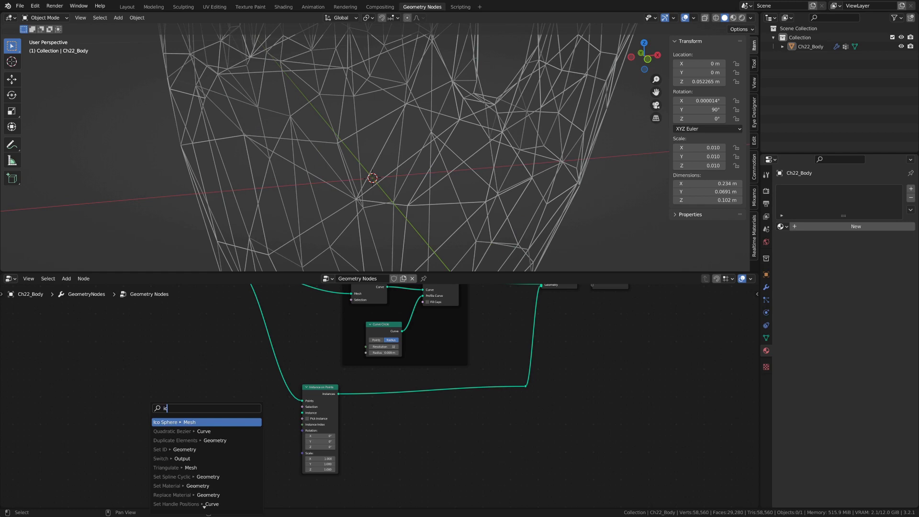
pyautogui.press('Return')
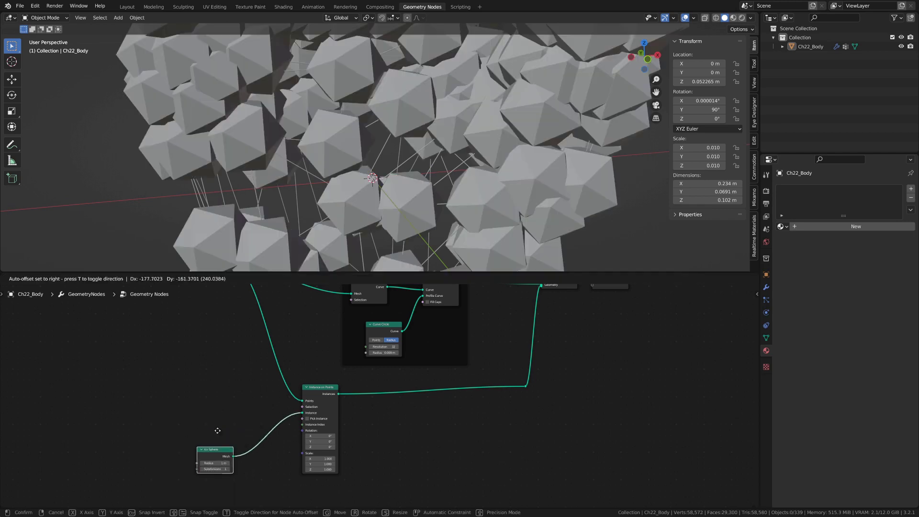
pyautogui.click(222, 414)
# Reduce the Ico Sphere's radius to 0.1 m so small spheres sit on the hand's vertices.
pyautogui.scroll(-6, 413, 169)
pyautogui.scroll(-1, 501, 156)
pyautogui.scroll(6, 493, 159)
pyautogui.scroll(2, 248, 430)
pyautogui.scroll(-3, 411, 201)
pyautogui.moveTo(411, 201); pyautogui.dragTo(383, 201, button='middle')
pyautogui.moveTo(211, 413); pyautogui.dragTo(290, 353, button='middle')
pyautogui.scroll(4, 289, 353)
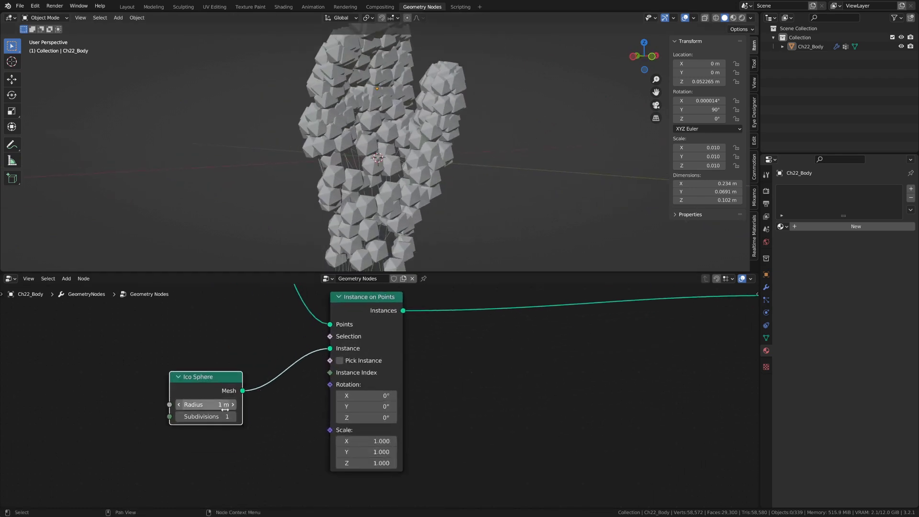
pyautogui.click(210, 404)
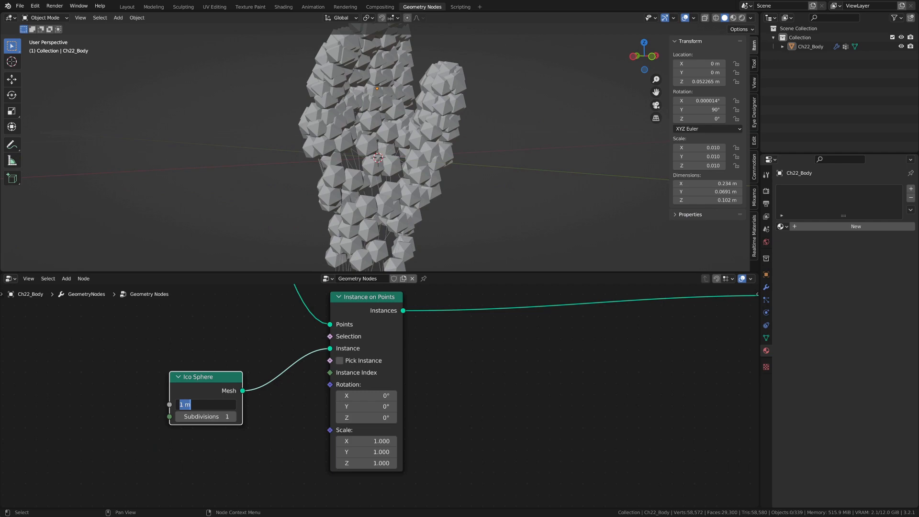
pyautogui.write('0.07')
pyautogui.press('Return')
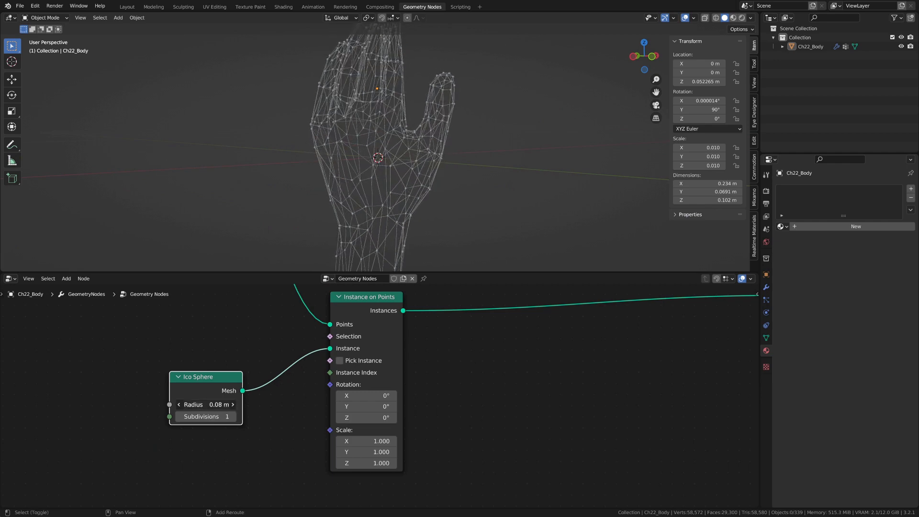
pyautogui.moveTo(209, 404); pyautogui.dragTo(194, 404)
pyautogui.scroll(5, 470, 214)
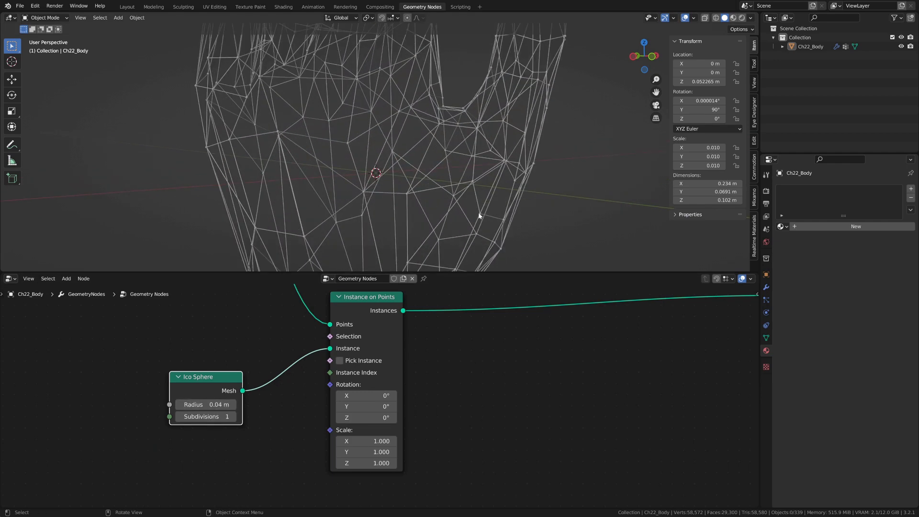
pyautogui.scroll(3, 441, 206)
pyautogui.moveTo(470, 213); pyautogui.dragTo(407, 206, button='middle')
pyautogui.scroll(-5, 397, 201)
pyautogui.keyDown('shift'); pyautogui.moveTo(209, 404); pyautogui.dragTo(229, 404); pyautogui.keyUp('shift')
pyautogui.scroll(-3, 365, 214)
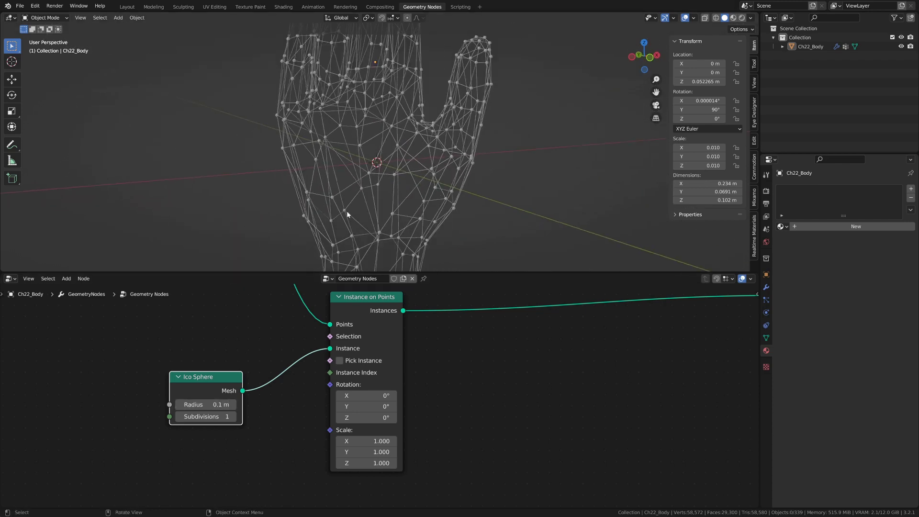
pyautogui.moveTo(365, 214); pyautogui.dragTo(351, 179, button='middle')
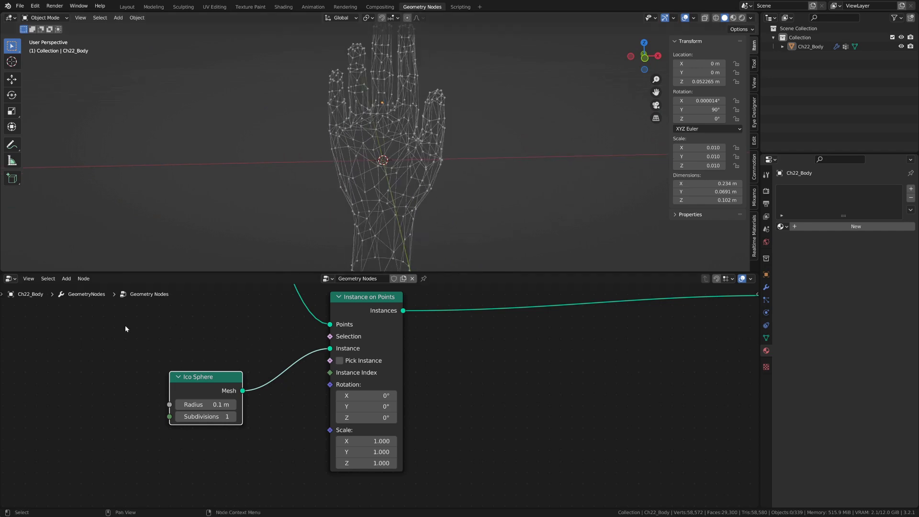
# Raise the Ico Sphere's subdivisions to 2 and inspect the rounder vertex spheres on the hand.
pyautogui.moveTo(125, 329)
pyautogui.mouseDown()
pyautogui.moveTo(135, 337)
pyautogui.moveTo(165, 327)
pyautogui.mouseUp()
pyautogui.moveTo(165, 327)
pyautogui.mouseDown(button='right')
pyautogui.moveTo(280, 467)
pyautogui.moveTo(212, 374)
pyautogui.moveTo(225, 366)
pyautogui.mouseUp(button='right')
pyautogui.scroll(3, 496, 172)
pyautogui.scroll(8, 527, 182)
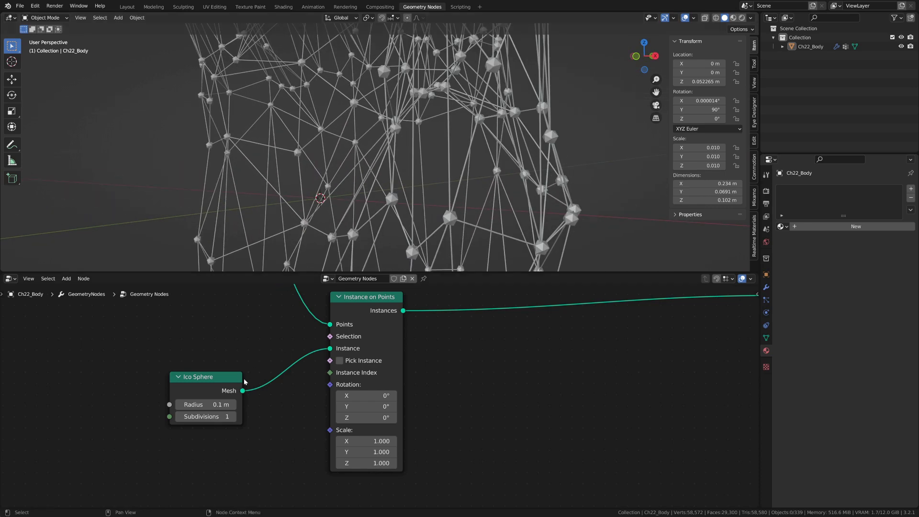
pyautogui.click(234, 417)
pyautogui.scroll(5, 392, 201)
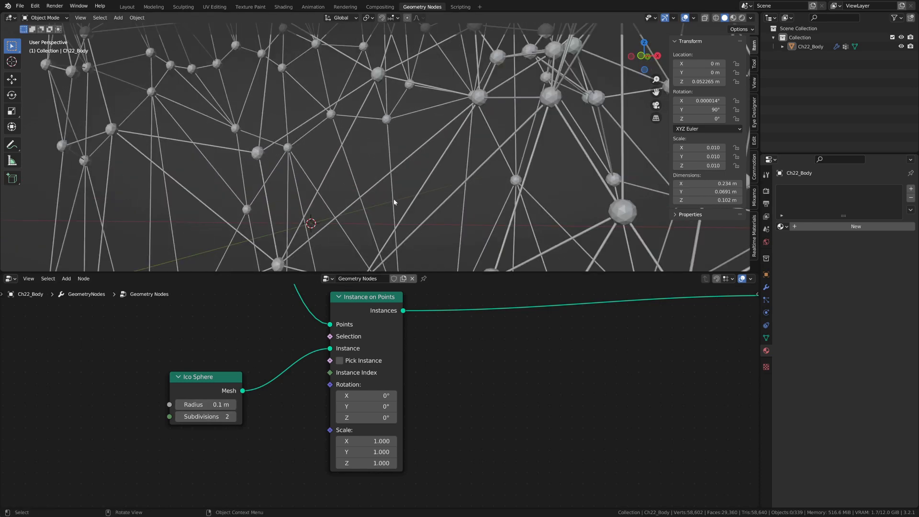
pyautogui.scroll(-5, 394, 201)
pyautogui.scroll(-4, 287, 359)
# Insert a Set Shade Smooth node between Instance on Points and the reroute point leading to Join Geometry.
pyautogui.hotkey('shift', 'a')
pyautogui.moveTo(269, 352)
pyautogui.write('set sh')
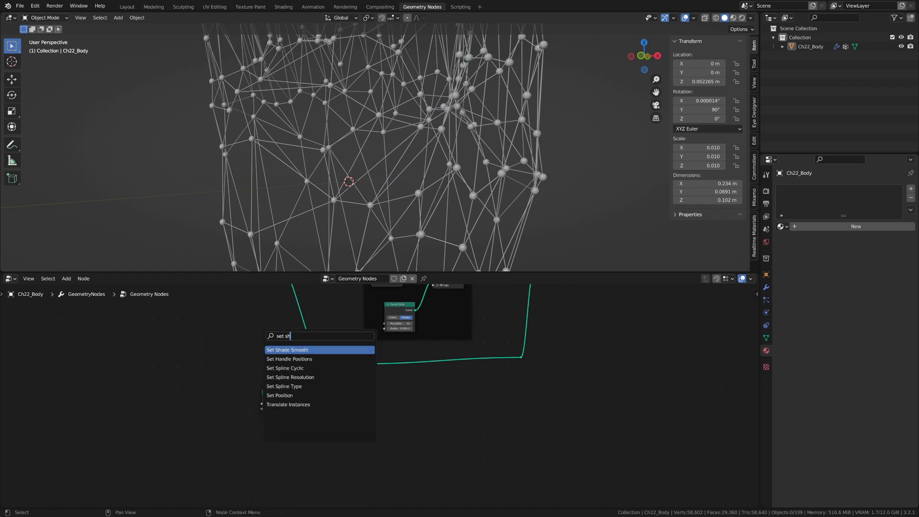
pyautogui.write('a')
pyautogui.press('Return')
pyautogui.click(527, 354)
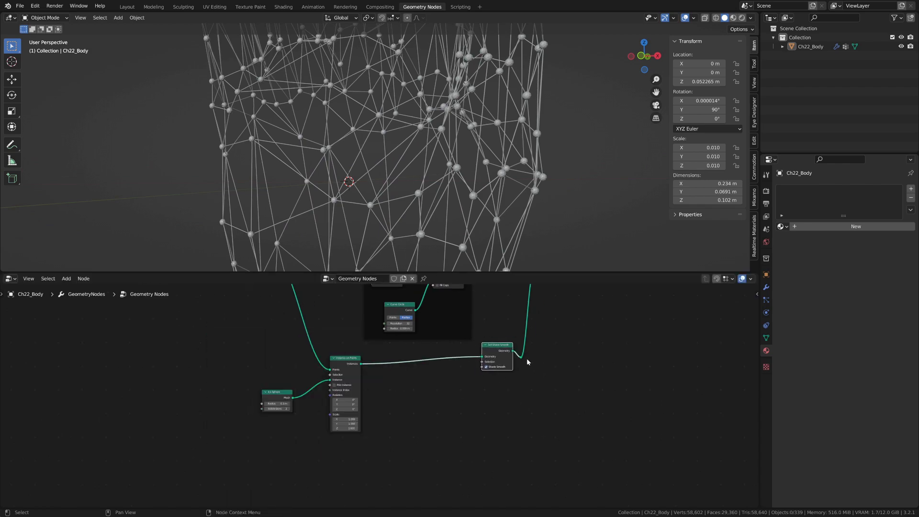
pyautogui.scroll(10, 430, 149)
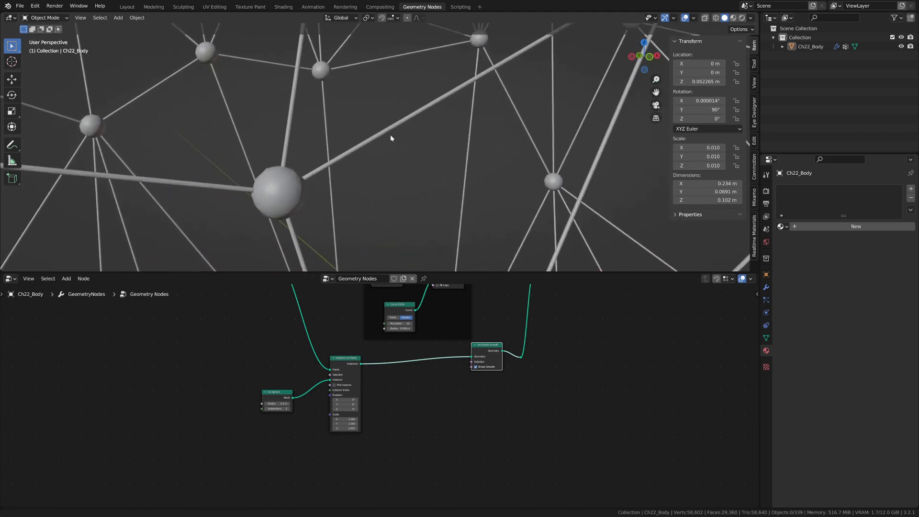
pyautogui.scroll(-10, 407, 143)
pyautogui.scroll(-4, 427, 407)
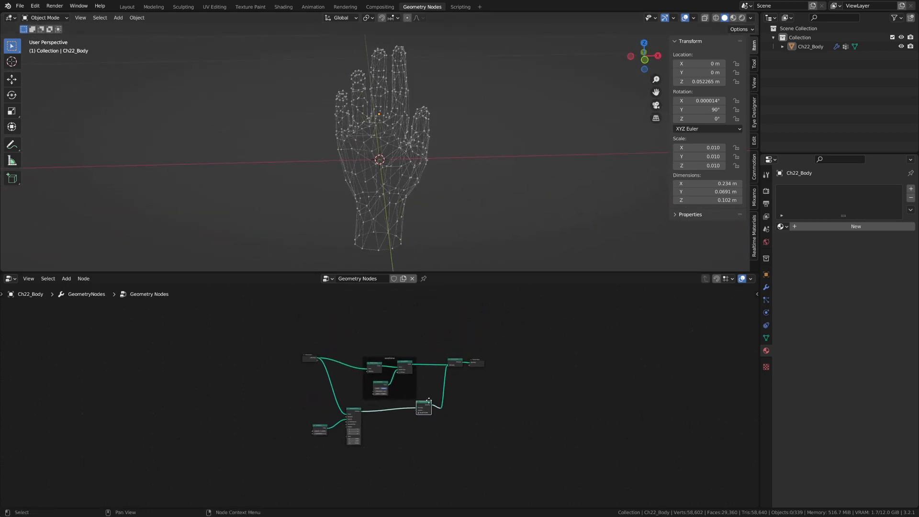
# Collapse Group Input and move it away, then space out the Set Shade Smooth and Instance on Points nodes.
pyautogui.moveTo(300, 361); pyautogui.dragTo(288, 345)
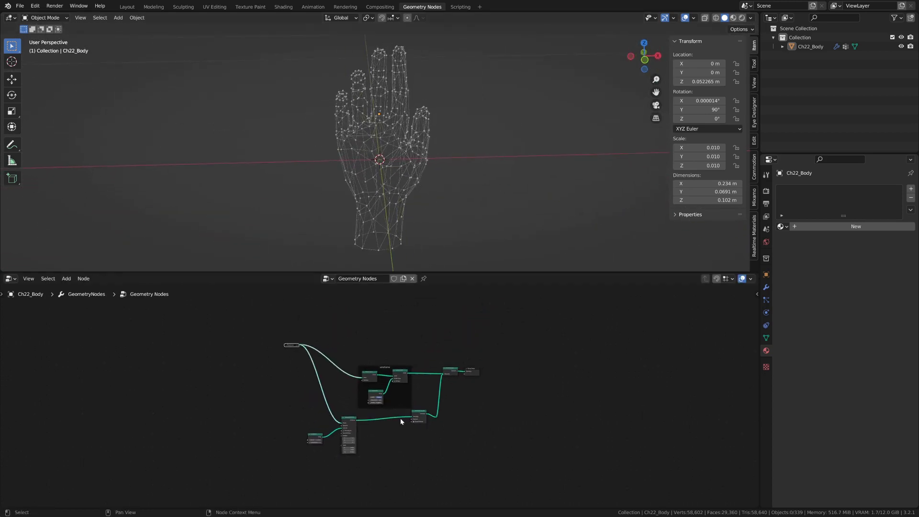
pyautogui.scroll(1, 401, 421)
pyautogui.moveTo(426, 386); pyautogui.dragTo(426, 398)
pyautogui.scroll(1, 396, 408)
pyautogui.moveTo(330, 393); pyautogui.dragTo(319, 400)
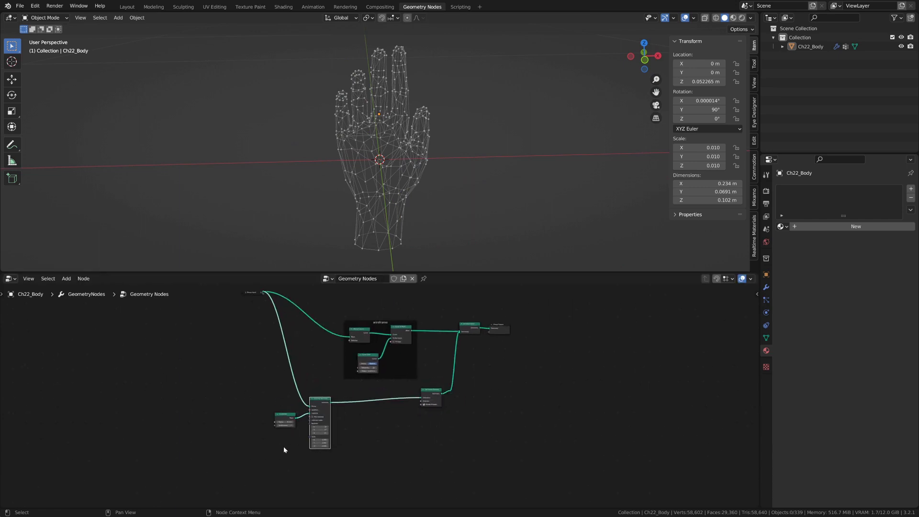
# Group the Ico Sphere and Instance on Points nodes inside a new frame.
pyautogui.scroll(2, 284, 450)
pyautogui.hotkey('shift', 'a')
pyautogui.moveTo(338, 509)
pyautogui.click(399, 499)
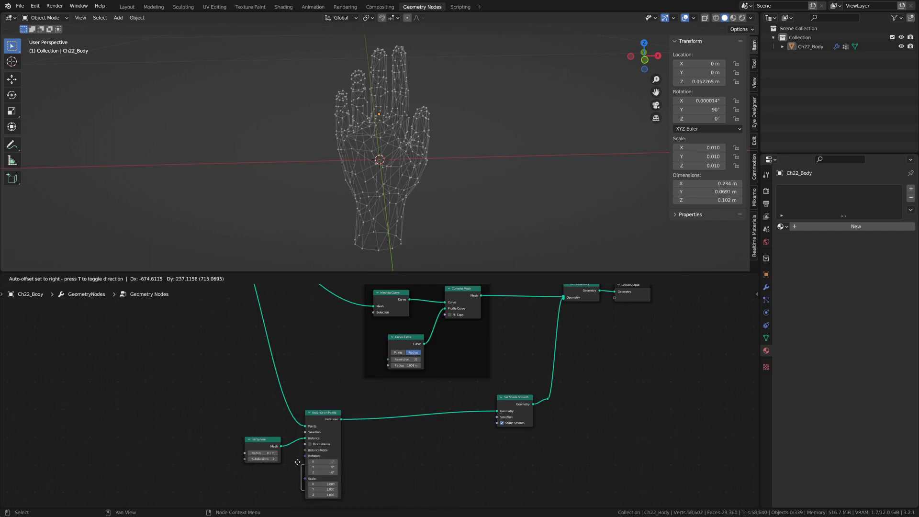
pyautogui.press('g')
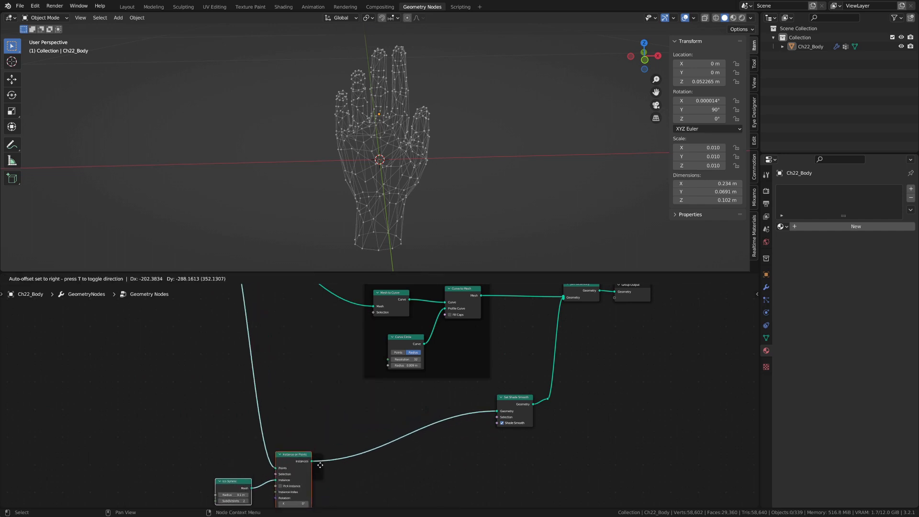
pyautogui.click(317, 475)
pyautogui.moveTo(359, 427); pyautogui.dragTo(371, 389, button='middle')
pyautogui.click(262, 430)
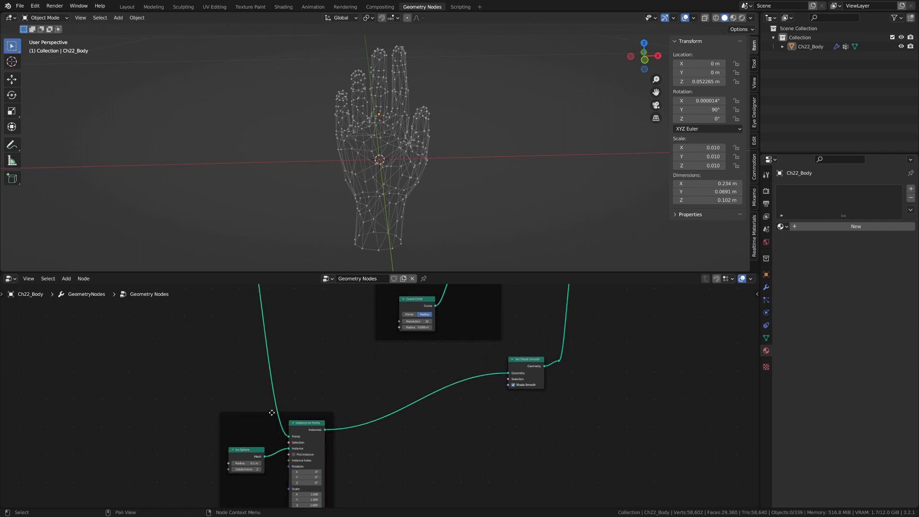
# Reposition the new frame, label it "points", and adjust the placement of its Set Shade Smooth node.
pyautogui.moveTo(272, 412); pyautogui.dragTo(290, 357)
pyautogui.press('F2')
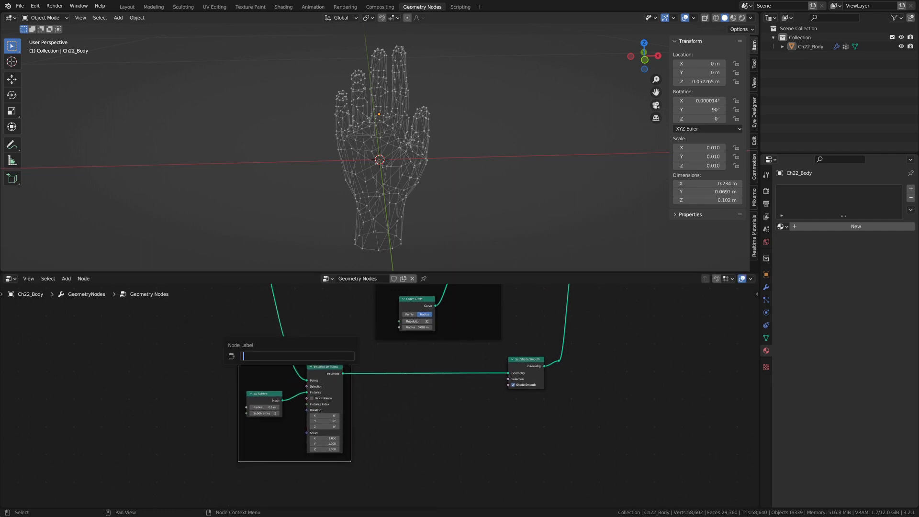
pyautogui.press('Return')
pyautogui.press('Home')
pyautogui.moveTo(478, 419); pyautogui.dragTo(476, 424)
pyautogui.scroll(-2, 431, 393)
pyautogui.moveTo(390, 368); pyautogui.dragTo(406, 408, button='middle')
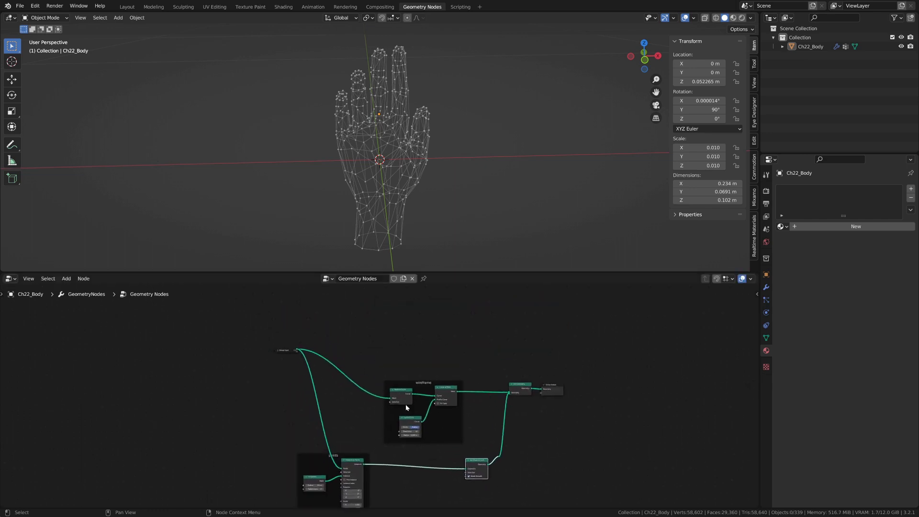
# Connect the Group Input geometry directly to Join Geometry so the solid hand joins the wireframe and points.
pyautogui.click(278, 354)
pyautogui.moveTo(522, 387); pyautogui.dragTo(520, 376)
pyautogui.moveTo(297, 355); pyautogui.dragTo(508, 382)
pyautogui.scroll(2, 421, 165)
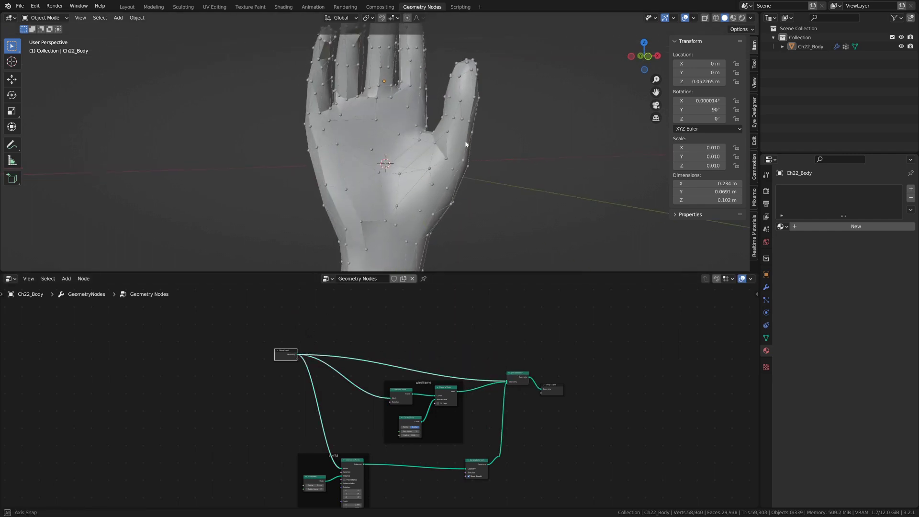
# Examine the solid hand with its tubes and vertex spheres from several angles and distances.
pyautogui.moveTo(421, 165); pyautogui.dragTo(407, 125, button='middle')
pyautogui.scroll(-1, 484, 144)
pyautogui.scroll(-3, 413, 132)
pyautogui.scroll(6, 464, 142)
pyautogui.scroll(-2, 427, 196)
pyautogui.scroll(5, 427, 198)
pyautogui.moveTo(427, 198); pyautogui.dragTo(524, 213, button='middle')
pyautogui.scroll(-3, 459, 205)
pyautogui.moveTo(458, 206); pyautogui.dragTo(434, 201, button='middle')
pyautogui.scroll(-4, 420, 174)
# Insert a Set Shade Smooth node with Shade Smooth disabled between Group Input and Join Geometry.
pyautogui.moveTo(285, 353); pyautogui.dragTo(271, 342)
pyautogui.scroll(8, 452, 193)
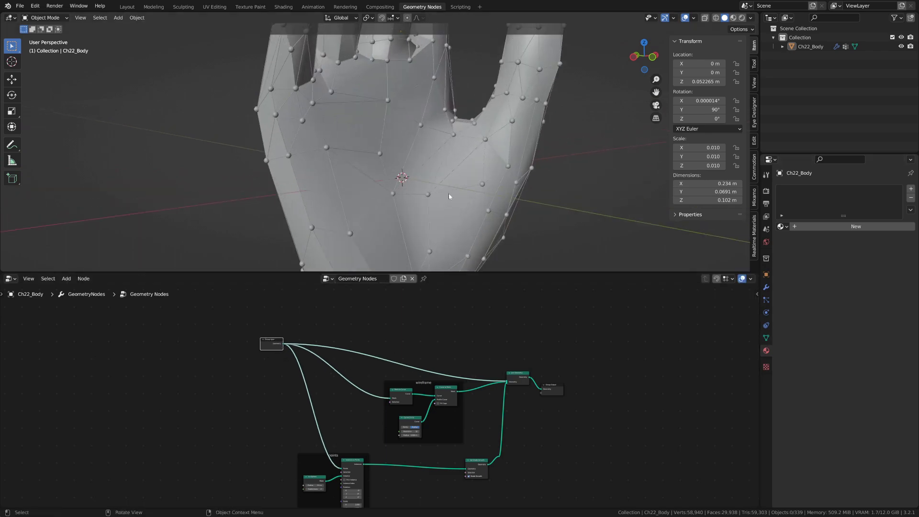
pyautogui.moveTo(451, 193); pyautogui.dragTo(488, 230, button='middle')
pyautogui.hotkey('shift', 'a')
pyautogui.click(478, 469)
pyautogui.hotkey('shift', 'd')
pyautogui.click(391, 358)
pyautogui.scroll(1, 391, 358)
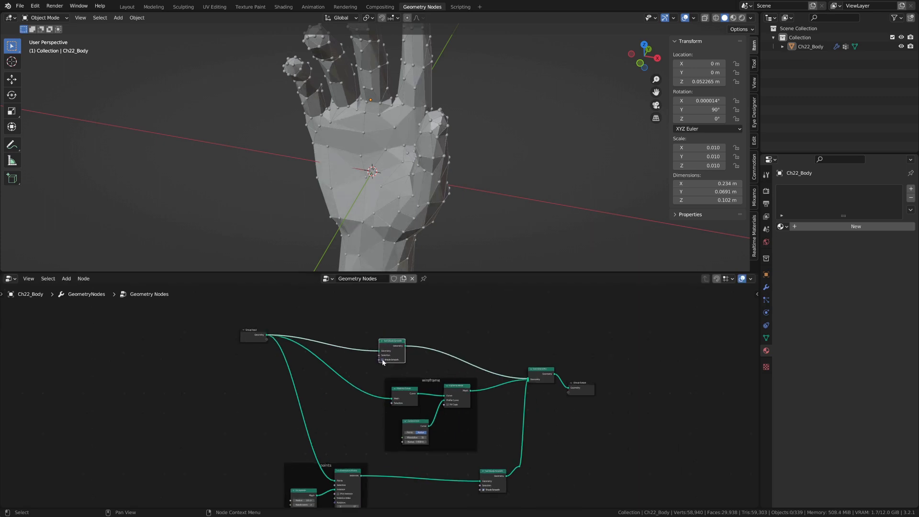
# Inspect the flat-shaded hand from the side and front, and reposition nodes to make room before Join Geometry.
pyautogui.moveTo(455, 167); pyautogui.dragTo(443, 234, button='middle')
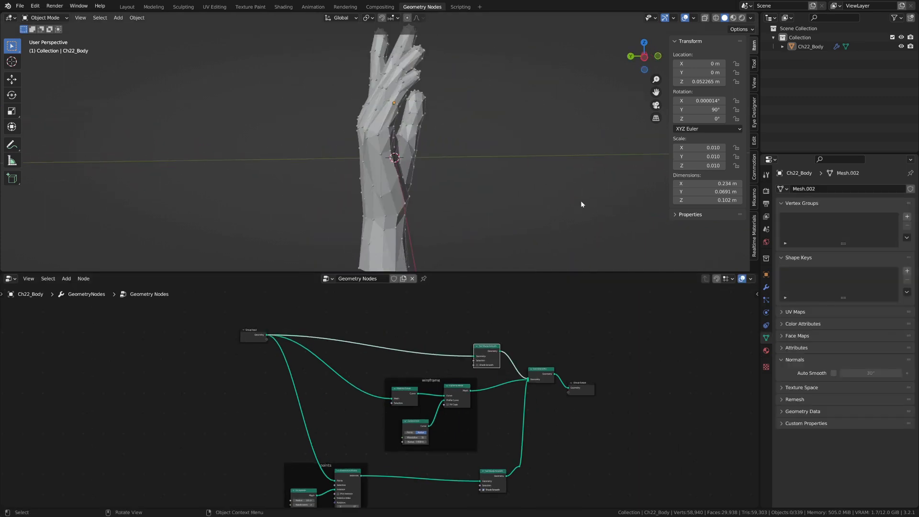
pyautogui.moveTo(582, 204); pyautogui.dragTo(392, 197, button='middle')
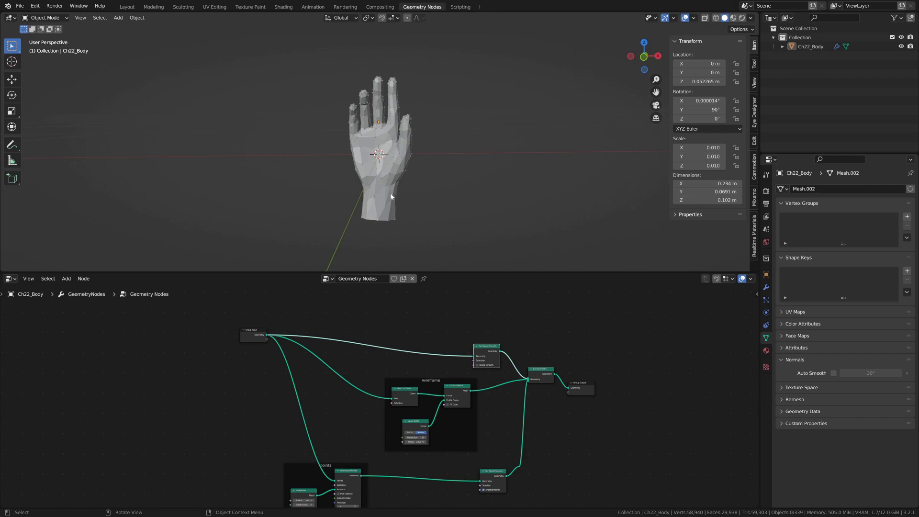
pyautogui.scroll(-2, 486, 333)
pyautogui.click(454, 349)
pyautogui.press('g')
pyautogui.click(537, 371)
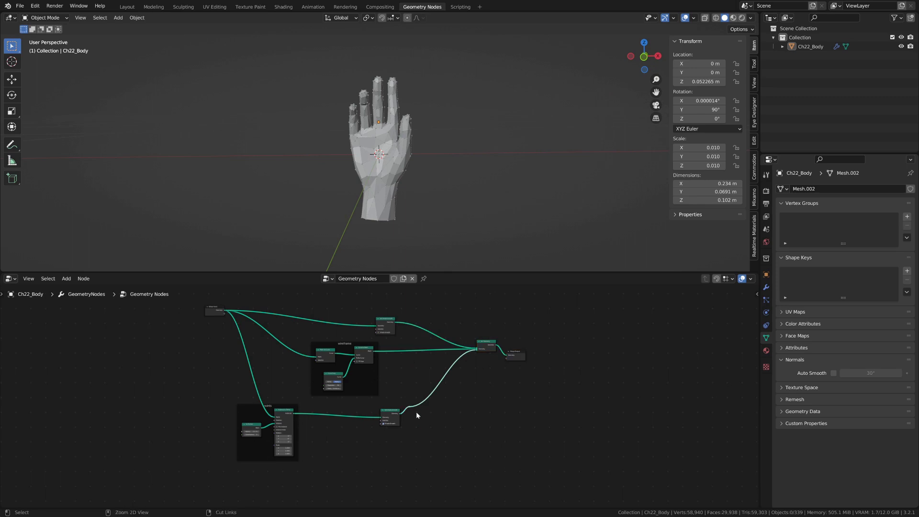
# Insert a Set Material node before Join Geometry on each of the solid hand, wireframe and points branches.
pyautogui.scroll(6, 412, 351)
pyautogui.scroll(-3, 423, 367)
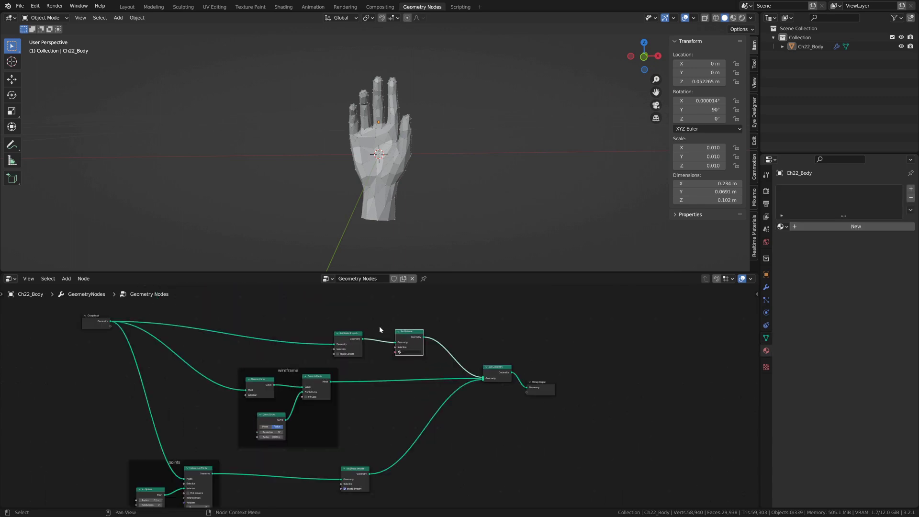
pyautogui.scroll(-2, 378, 323)
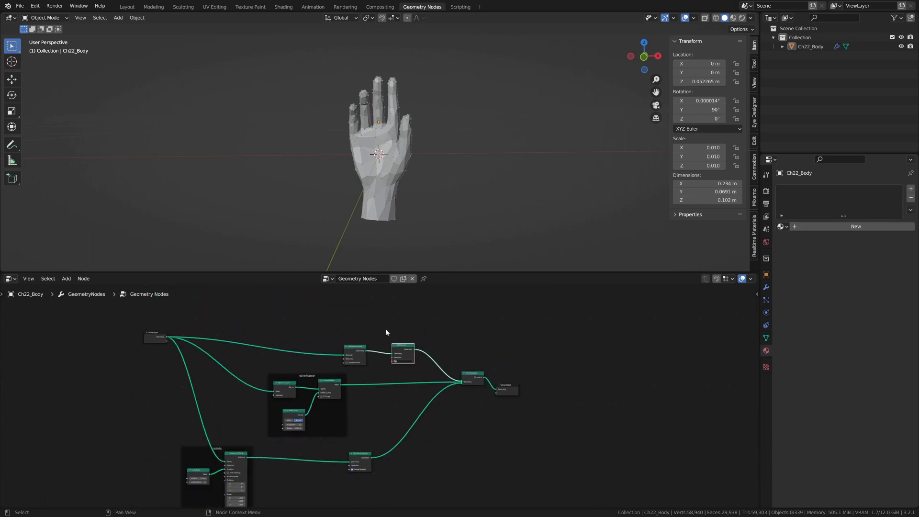
pyautogui.scroll(3, 421, 322)
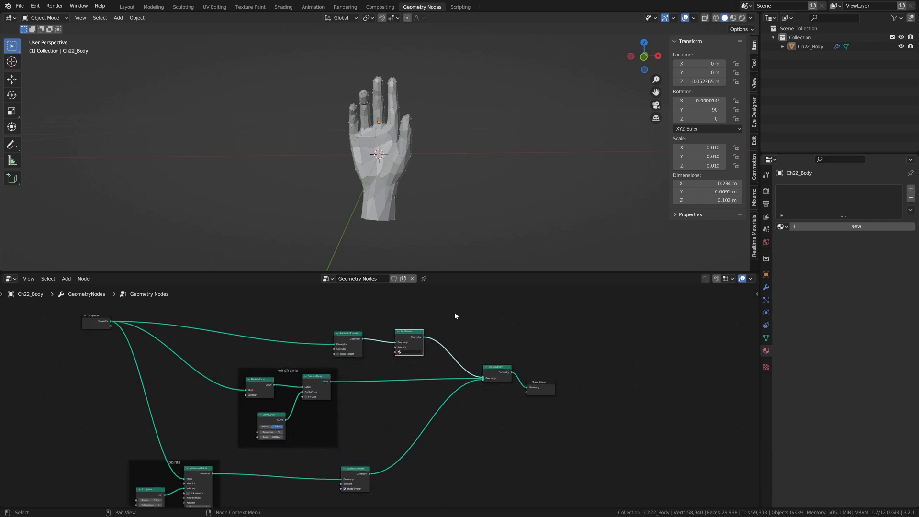
pyautogui.hotkey('shift', 'd')
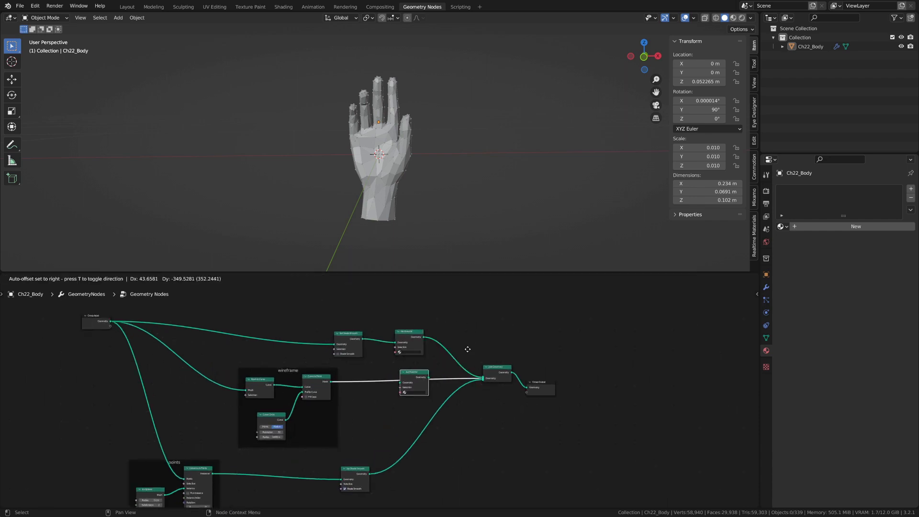
pyautogui.click(466, 350)
pyautogui.hotkey('shift', 'd')
pyautogui.click(485, 387)
pyautogui.scroll(-1, 425, 402)
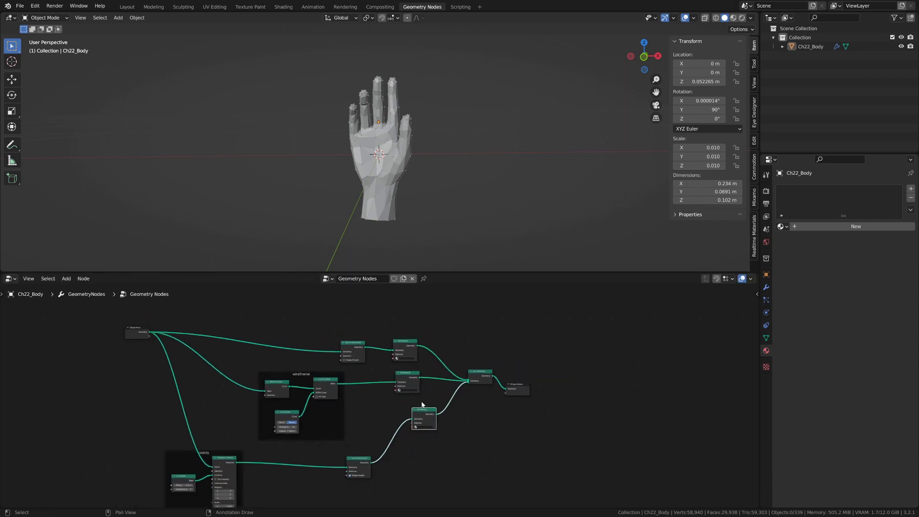
# Add three material slots to the hand and create a new material in each.
pyautogui.click(911, 189)
pyautogui.click(912, 189)
pyautogui.click(911, 189)
pyautogui.click(838, 200)
pyautogui.click(834, 193)
pyautogui.click(847, 245)
pyautogui.click(818, 202)
pyautogui.click(847, 245)
pyautogui.click(814, 208)
pyautogui.click(848, 245)
# Rename the three materials, in slot order, to base, points and wireframe.
pyautogui.doubleClick(803, 191)
pyautogui.write('b')
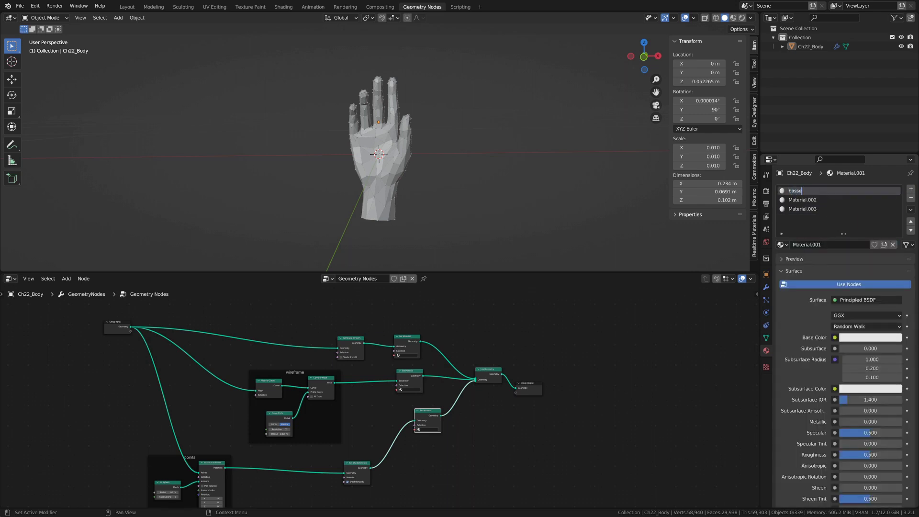
pyautogui.write('ase')
pyautogui.press('Return')
pyautogui.click(815, 200)
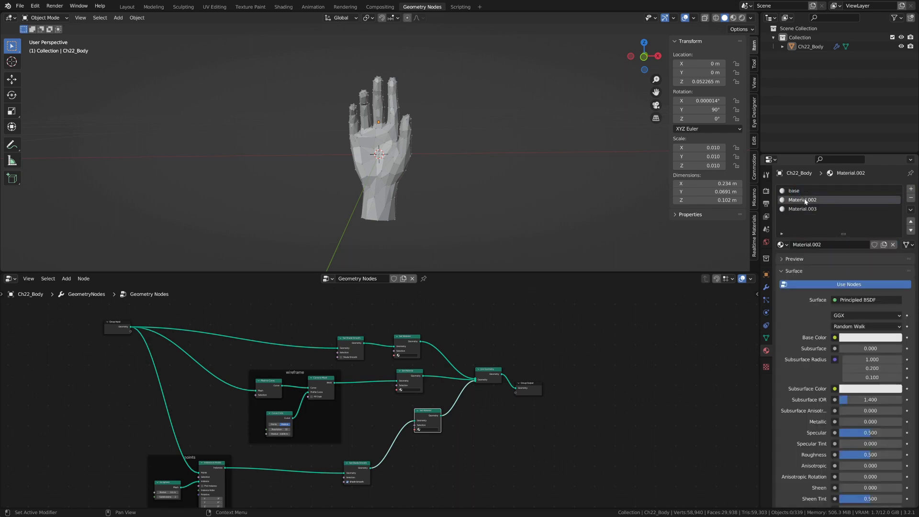
pyautogui.doubleClick(803, 200)
pyautogui.write('points')
pyautogui.press('Return')
pyautogui.doubleClick(803, 209)
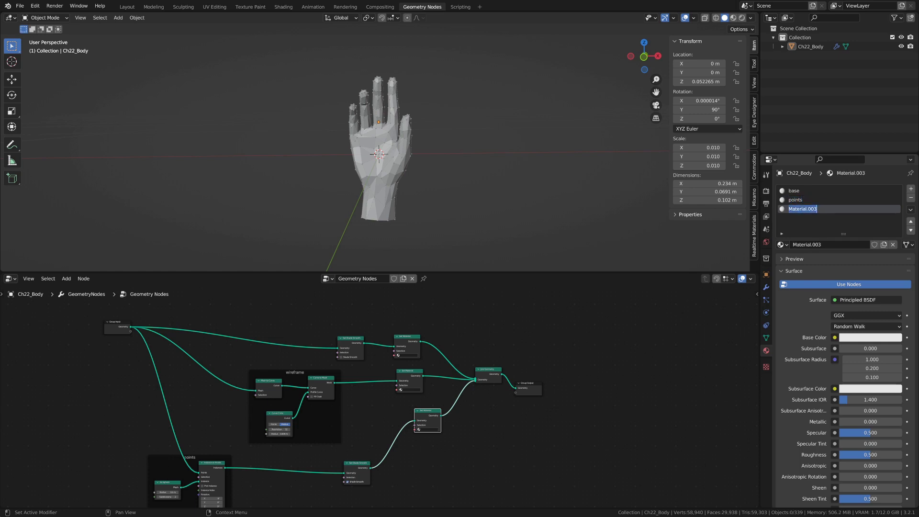
pyautogui.write('wireframe')
pyautogui.press('Return')
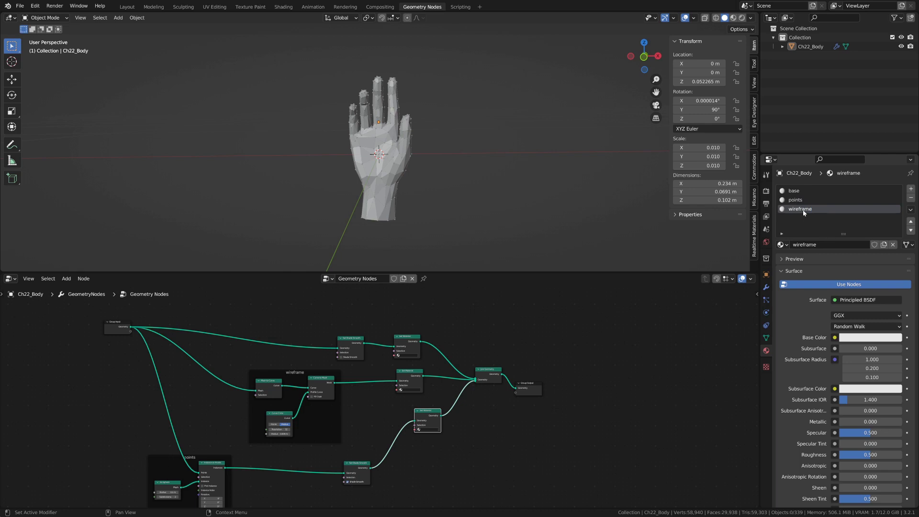
# Switch to the Shading workspace, frame the hand in the viewport, and display its material settings.
pyautogui.click(287, 7)
pyautogui.press('a')
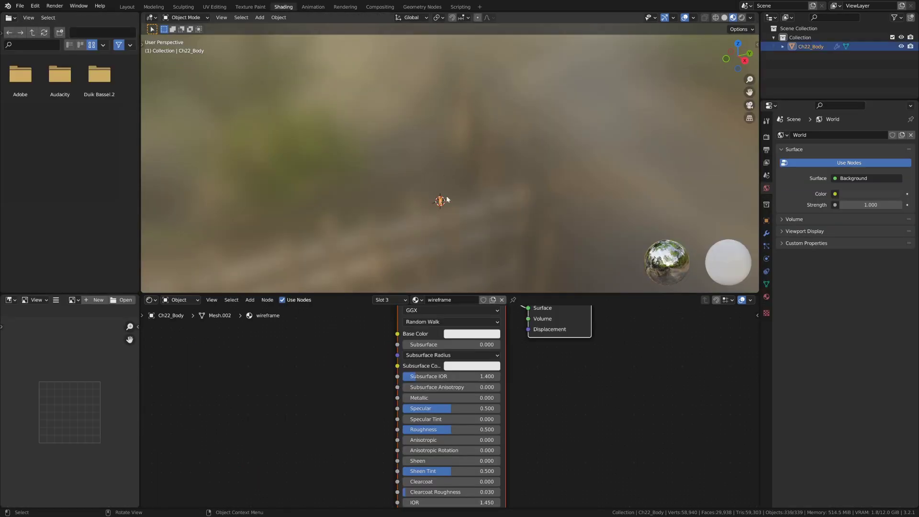
pyautogui.press('KP_Decimal')
pyautogui.scroll(-3, 484, 173)
pyautogui.moveTo(485, 173); pyautogui.dragTo(559, 160, button='middle')
pyautogui.scroll(5, 557, 163)
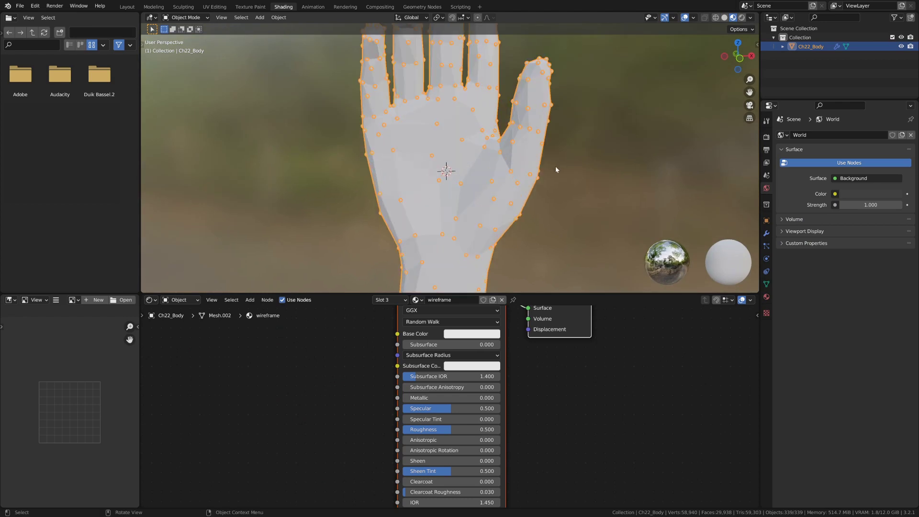
pyautogui.click(767, 297)
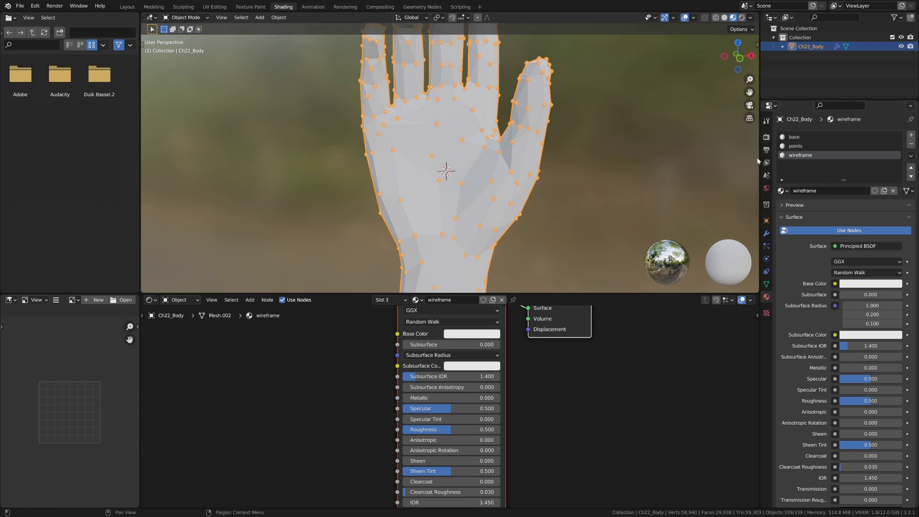
pyautogui.scroll(-6, 822, 332)
pyautogui.scroll(-3, 823, 333)
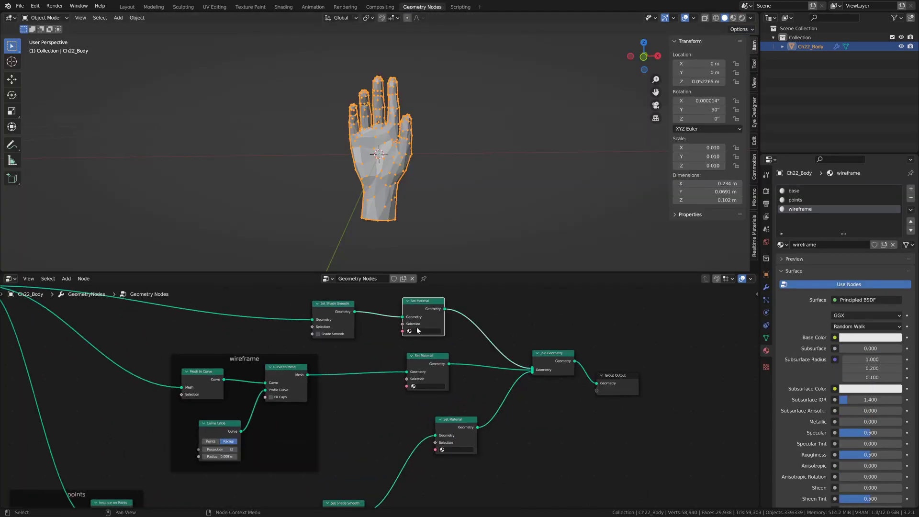
# Assign the base, wireframe and points materials to the Set Material nodes of the matching branches.
pyautogui.click(418, 330)
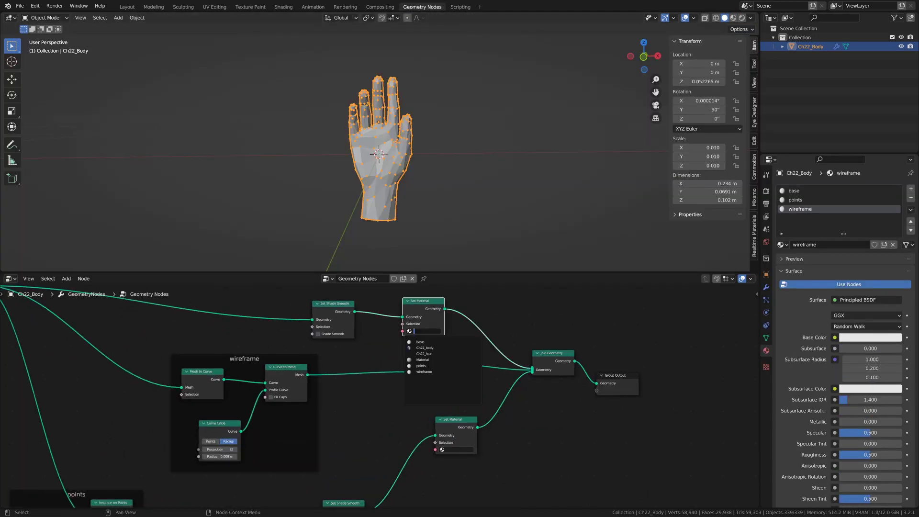
pyautogui.scroll(-3, 314, 338)
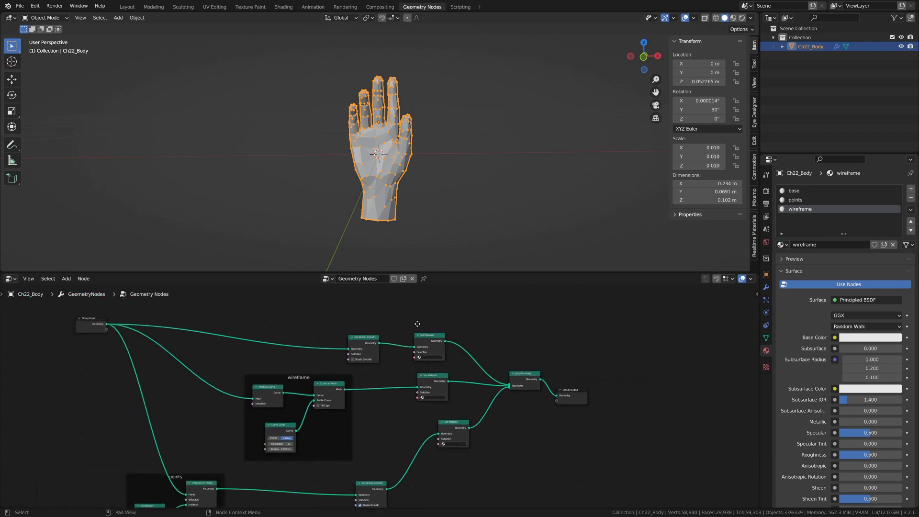
pyautogui.click(442, 359)
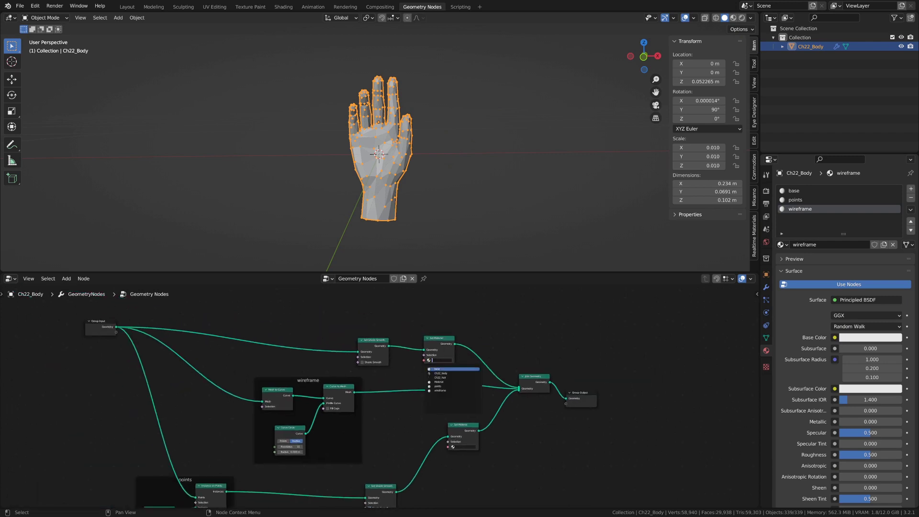
pyautogui.click(451, 370)
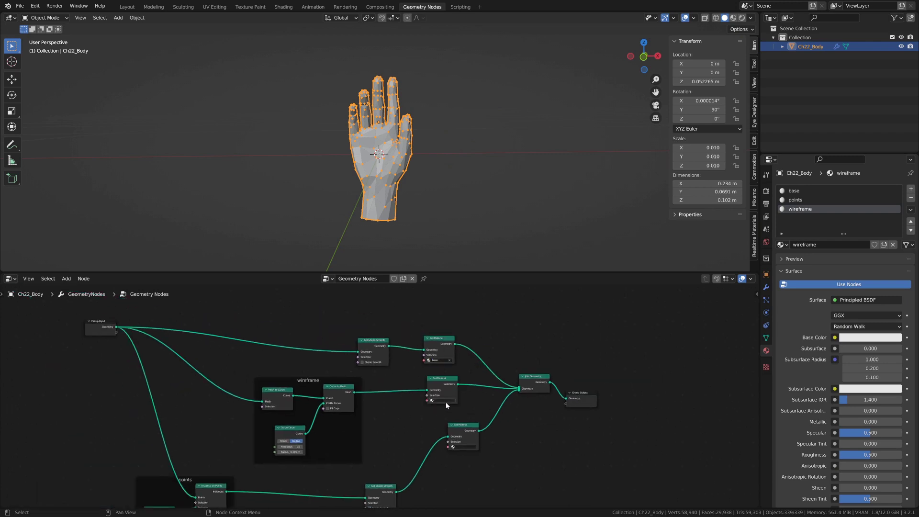
pyautogui.click(446, 402)
pyautogui.click(463, 439)
pyautogui.click(463, 447)
pyautogui.click(471, 473)
# In the Shading workspace, replace the wireframe material's Principled BSDF with an Emission node.
pyautogui.click(284, 7)
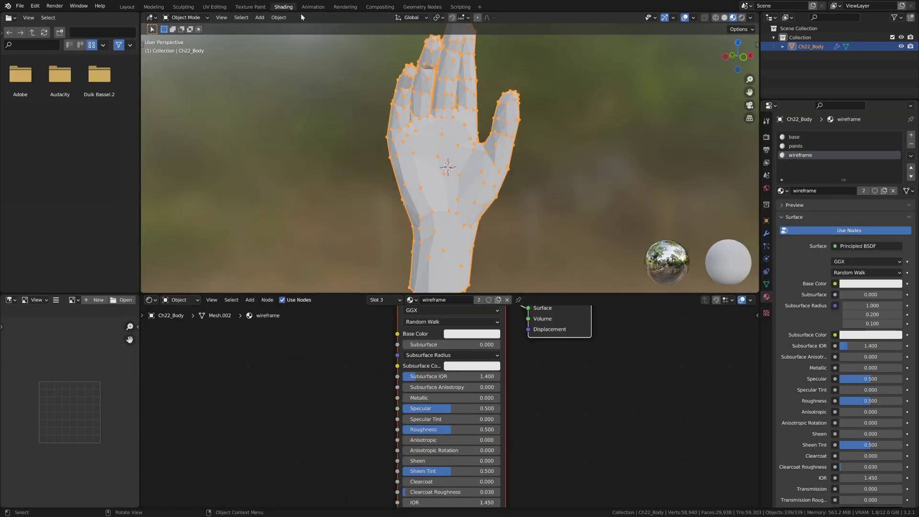
pyautogui.scroll(-3, 458, 357)
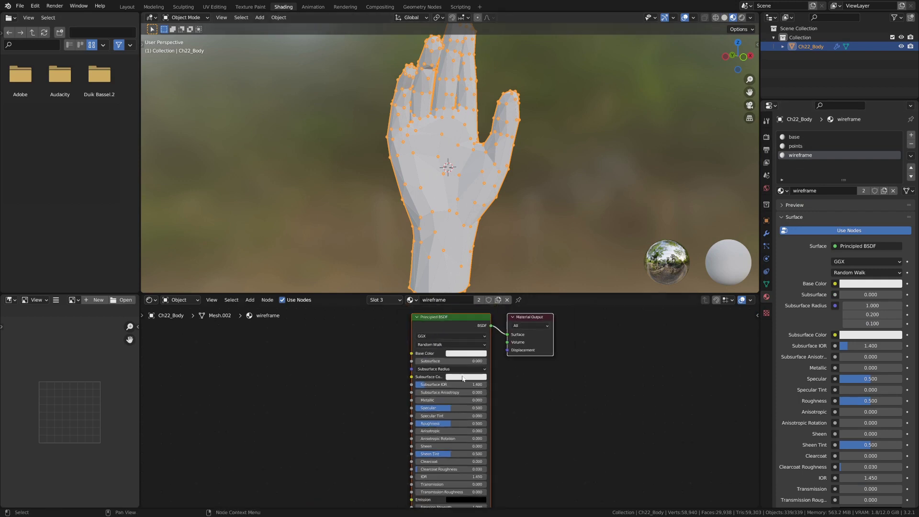
pyautogui.press('x')
pyautogui.scroll(4, 454, 361)
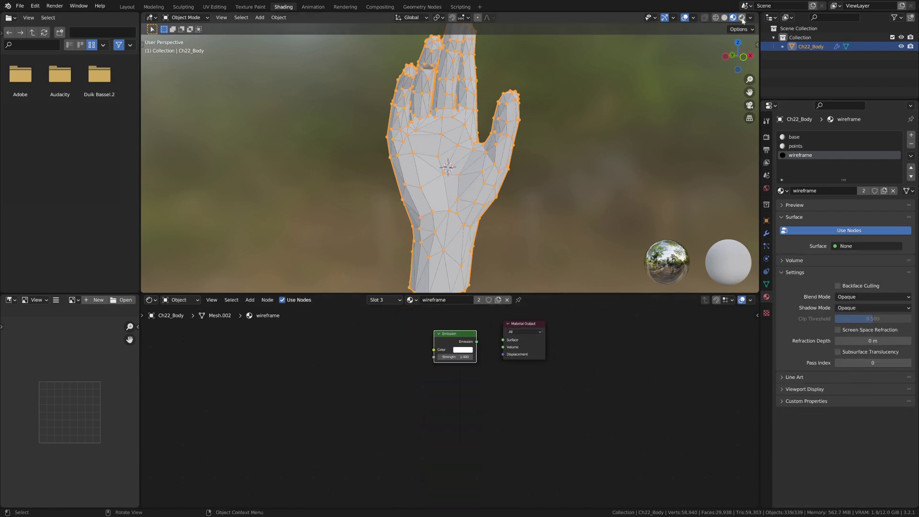
# Show the viewport in rendered shading and set the world background strength to 0.
pyautogui.click(742, 18)
pyautogui.scroll(-2, 562, 160)
pyautogui.click(767, 188)
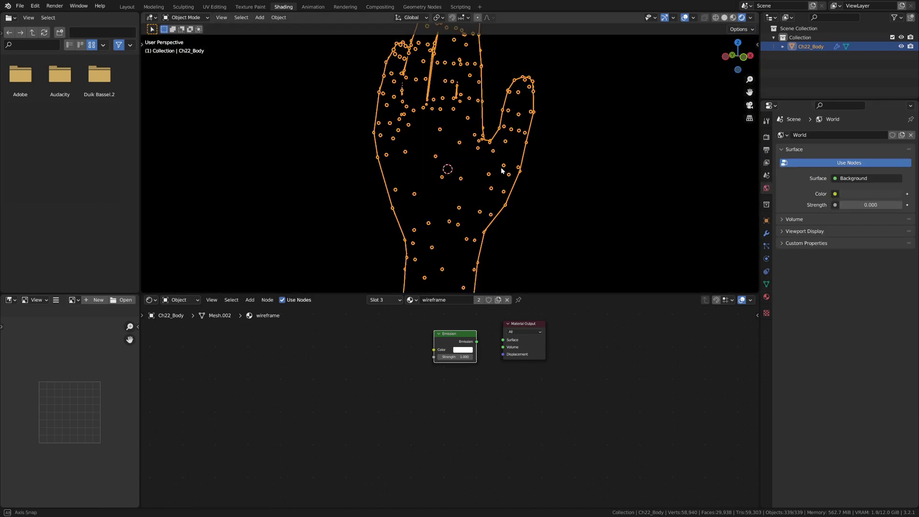
pyautogui.moveTo(501, 168); pyautogui.dragTo(513, 169, button='middle')
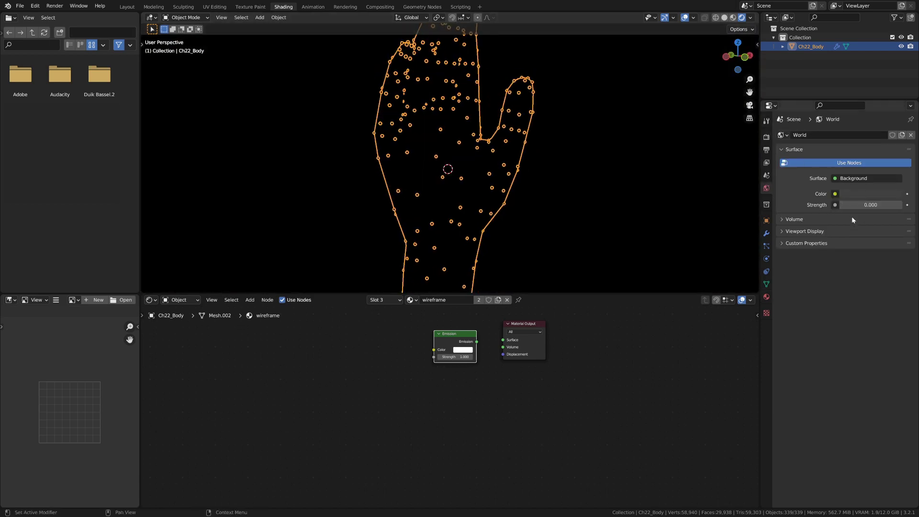
# Connect Emission to the Material Output's Surface, space the two nodes apart, and deselect the hand.
pyautogui.click(588, 145)
pyautogui.click(518, 138)
pyautogui.scroll(1, 477, 311)
pyautogui.moveTo(435, 360); pyautogui.dragTo(470, 359)
pyautogui.moveTo(407, 350); pyautogui.dragTo(377, 349)
pyautogui.scroll(2, 493, 216)
pyautogui.scroll(1, 493, 215)
pyautogui.click(621, 231)
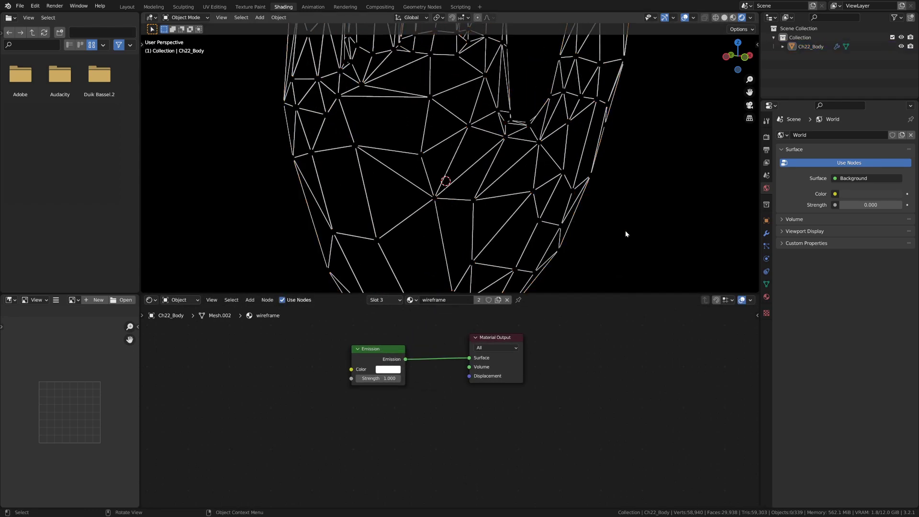
# Set the wireframe material's Emission color to a saturated blue.
pyautogui.scroll(-2, 539, 216)
pyautogui.moveTo(539, 215); pyautogui.dragTo(558, 208, button='middle')
pyautogui.click(393, 367)
pyautogui.click(394, 368)
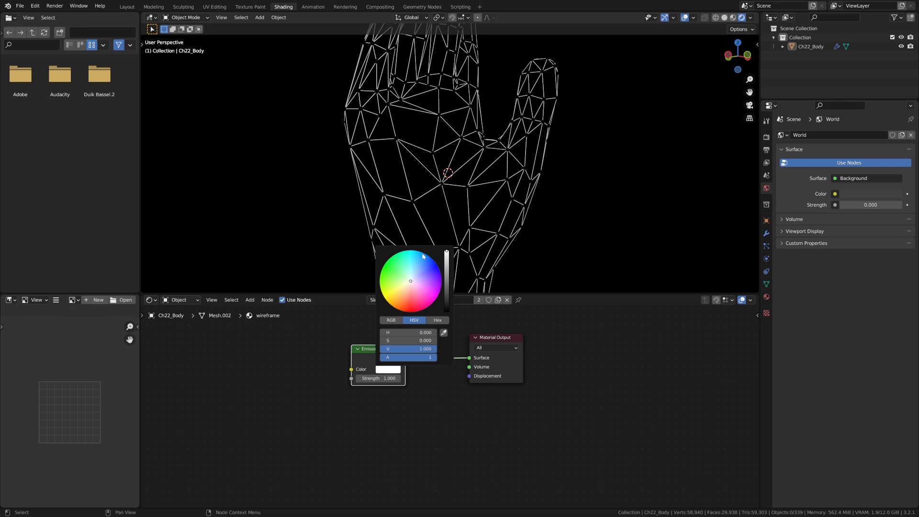
pyautogui.moveTo(423, 253); pyautogui.dragTo(429, 257)
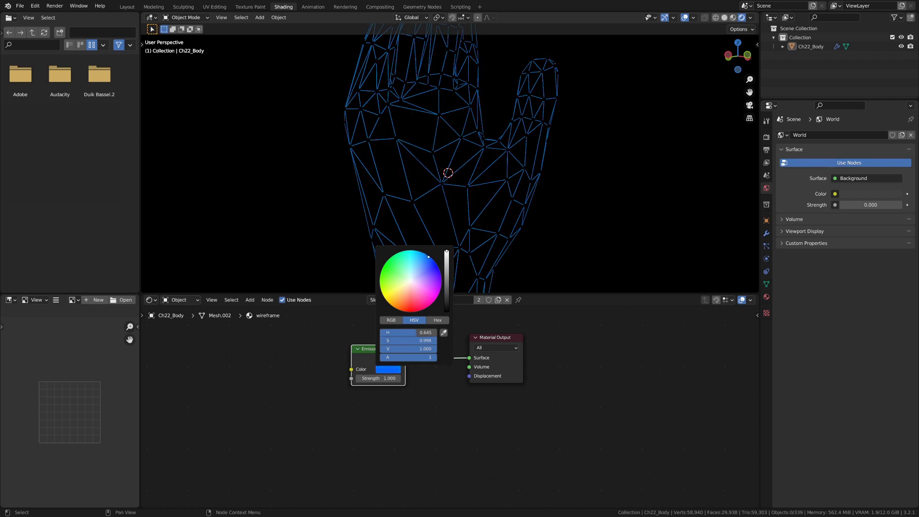
pyautogui.scroll(-6, 560, 166)
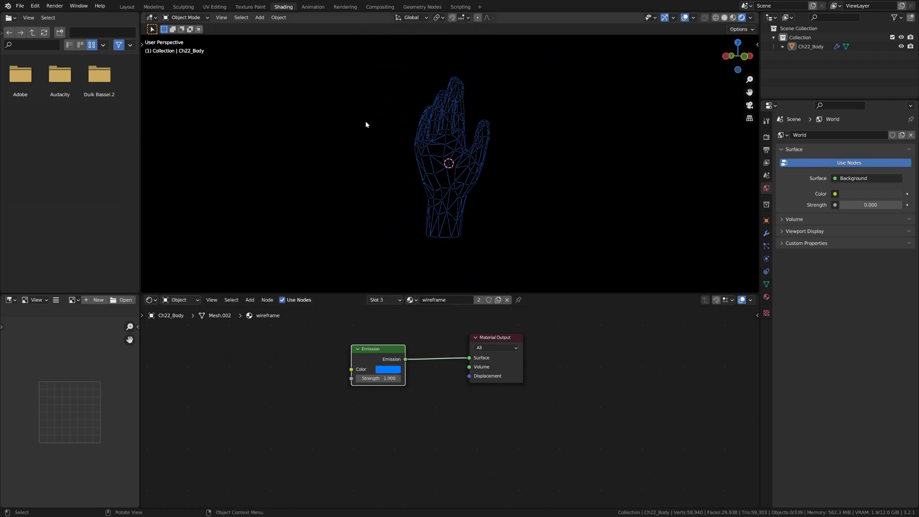
pyautogui.scroll(2, 449, 248)
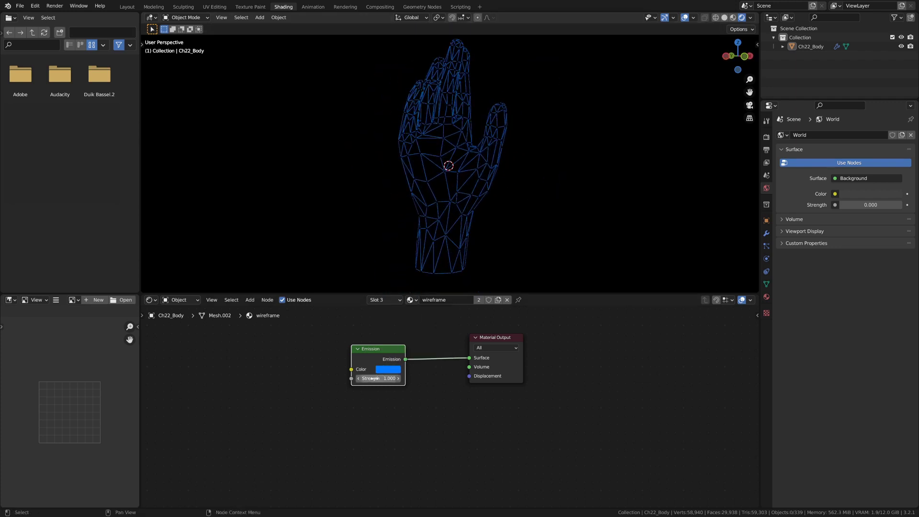
# Enable Ambient Occlusion, Bloom and Screen Space Reflections in the Eevee render settings.
pyautogui.click(766, 137)
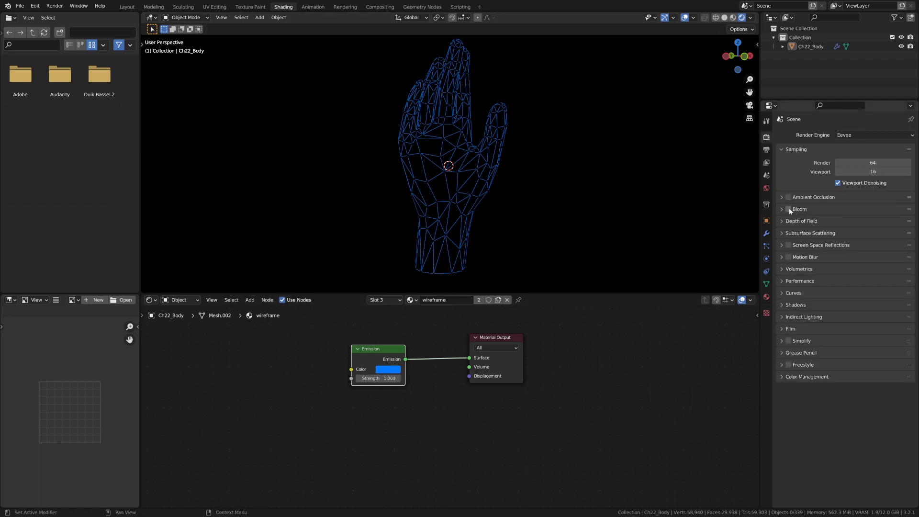
pyautogui.click(788, 245)
pyautogui.scroll(4, 593, 203)
pyautogui.moveTo(593, 203); pyautogui.dragTo(546, 217, button='middle')
# Try a wireframe Emission strength of about 50 and inspect the glow around the hand.
pyautogui.moveTo(378, 378); pyautogui.dragTo(525, 270)
pyautogui.scroll(-4, 527, 258)
pyautogui.moveTo(536, 164); pyautogui.dragTo(468, 91, button='middle')
pyautogui.press('d')
pyautogui.moveTo(423, 72)
pyautogui.mouseDown()
pyautogui.moveTo(534, 96)
pyautogui.moveTo(397, 65)
pyautogui.mouseUp()
pyautogui.moveTo(512, 96)
pyautogui.mouseDown(button='right')
pyautogui.moveTo(350, 138)
pyautogui.moveTo(595, 175)
pyautogui.mouseUp(button='right')
pyautogui.scroll(4, 596, 175)
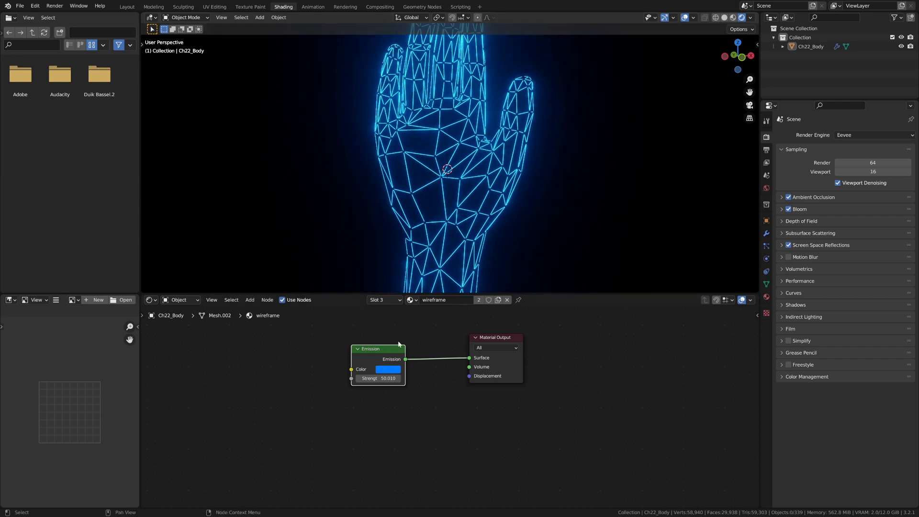
# Set the wireframe material's Emission strength to 4.
pyautogui.click(378, 378)
pyautogui.write('4')
pyautogui.press('Return')
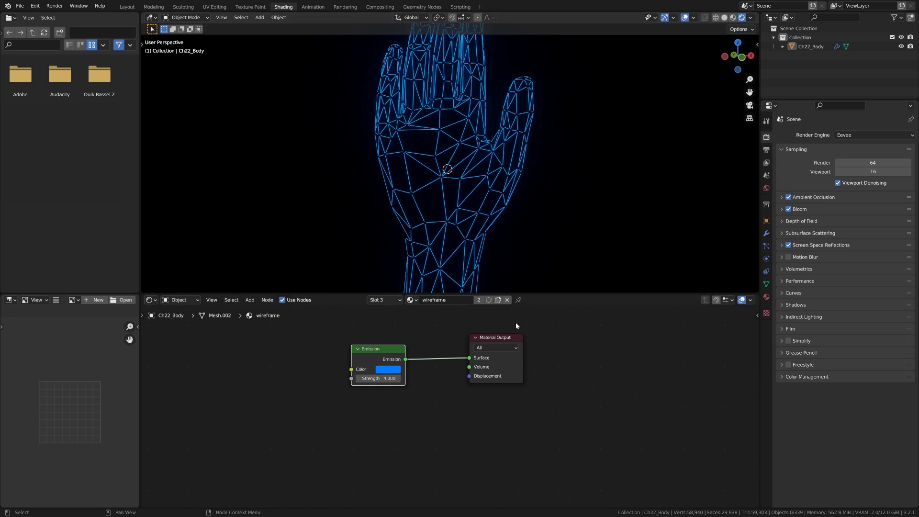
# Give the points material a light cyan-blue Emission shader with a strength of 4.7.
pyautogui.click(766, 297)
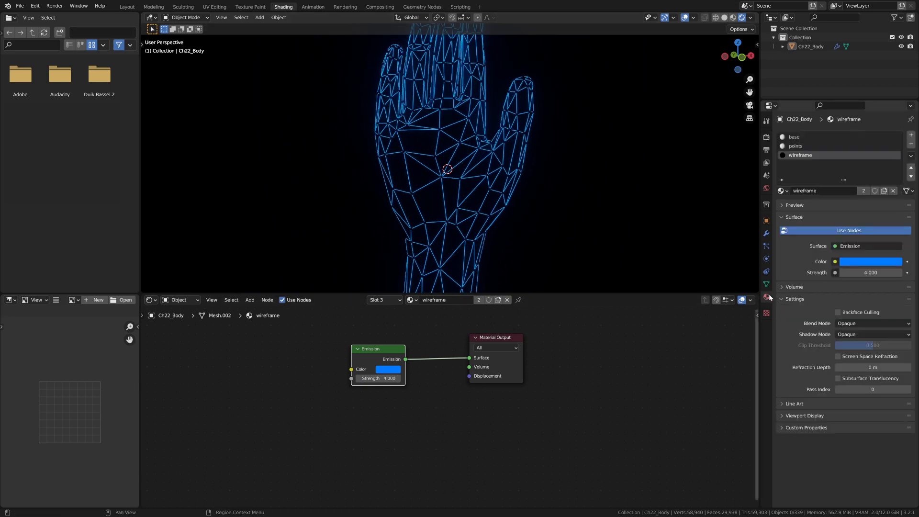
pyautogui.click(799, 137)
pyautogui.click(798, 146)
pyautogui.click(424, 370)
pyautogui.click(464, 261)
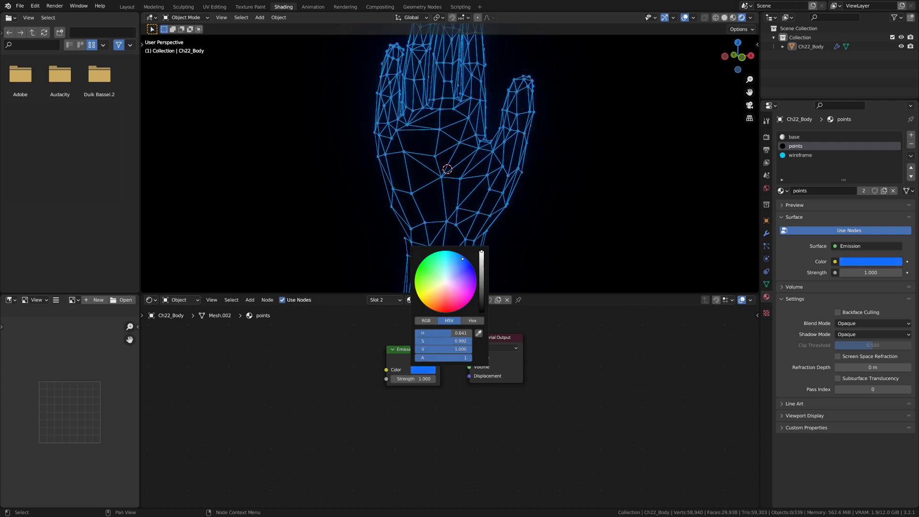
pyautogui.moveTo(464, 262); pyautogui.dragTo(454, 256)
pyautogui.moveTo(408, 379)
pyautogui.mouseDown()
pyautogui.moveTo(446, 378)
pyautogui.moveTo(402, 379)
pyautogui.mouseUp()
pyautogui.scroll(-6, 534, 193)
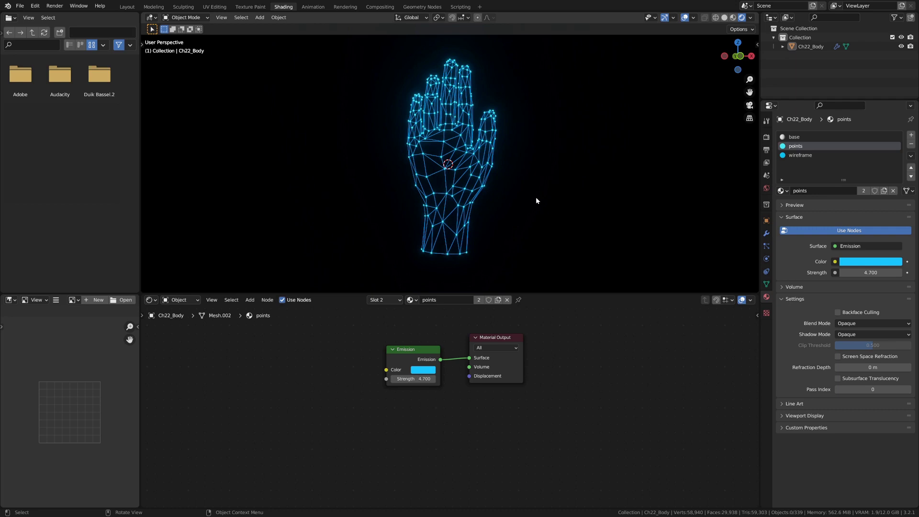
pyautogui.scroll(6, 534, 192)
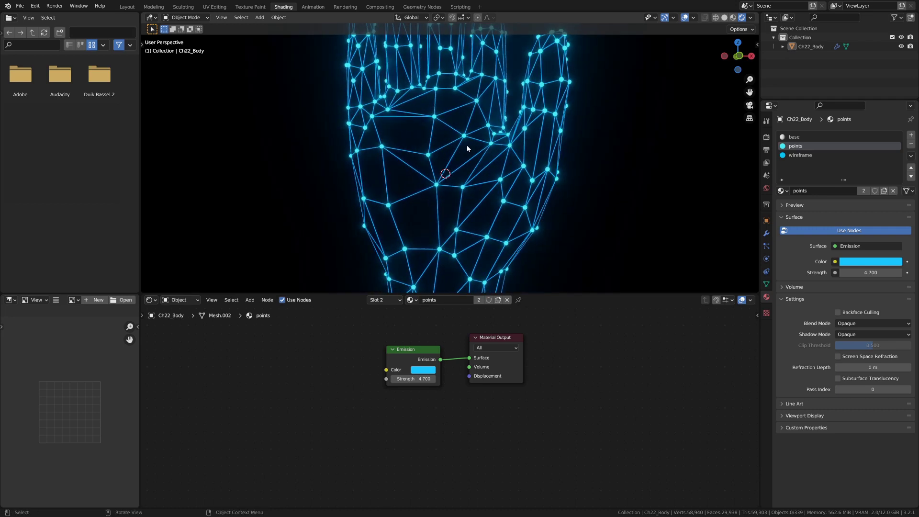
pyautogui.press('a')
pyautogui.click(644, 148)
# Delete the base material's Principled BSDF node and set the material's Blend Mode to Alpha Blend.
pyautogui.scroll(-3, 608, 162)
pyautogui.moveTo(573, 177); pyautogui.dragTo(533, 177, button='middle')
pyautogui.click(806, 137)
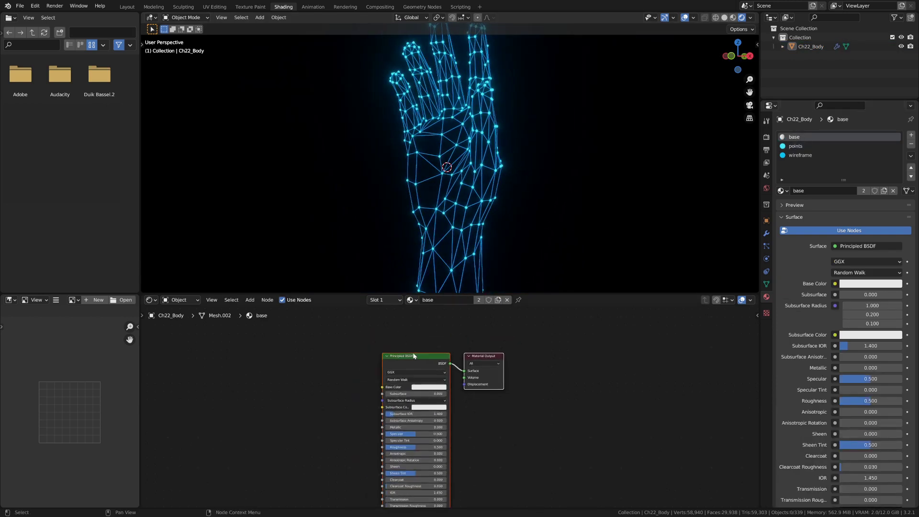
pyautogui.click(412, 358)
pyautogui.press('x')
pyautogui.scroll(-3, 445, 361)
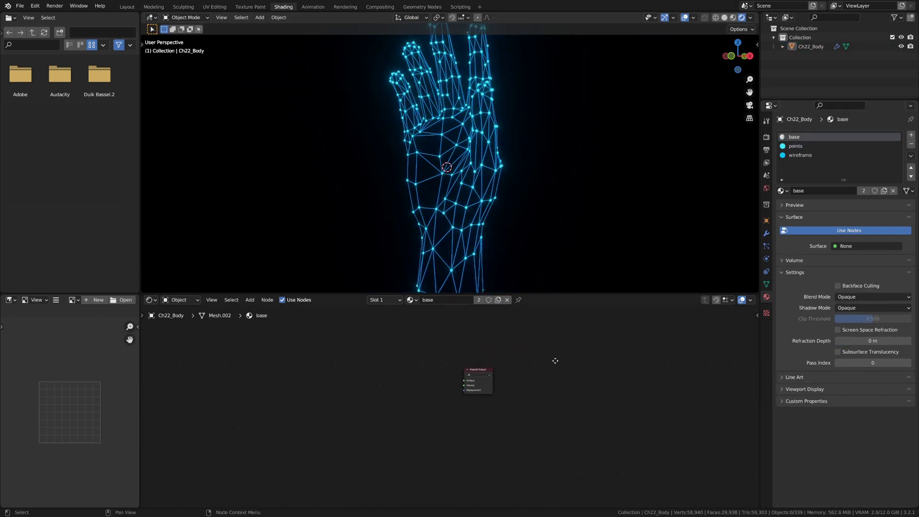
pyautogui.click(858, 297)
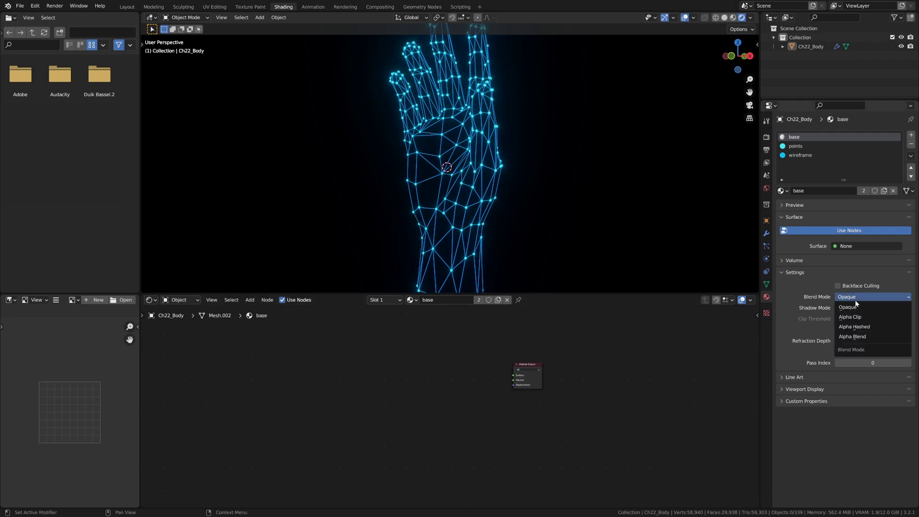
pyautogui.click(864, 338)
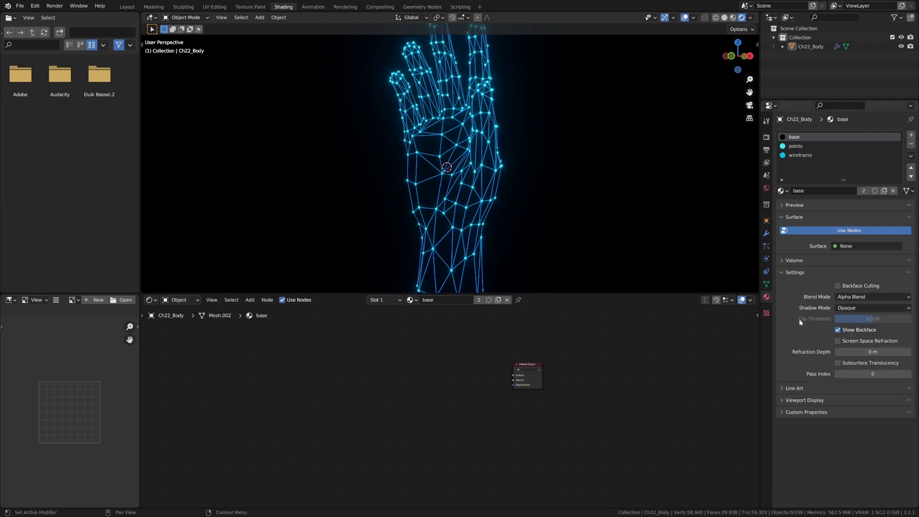
pyautogui.scroll(5, 589, 350)
pyautogui.moveTo(589, 349); pyautogui.dragTo(519, 382, button='middle')
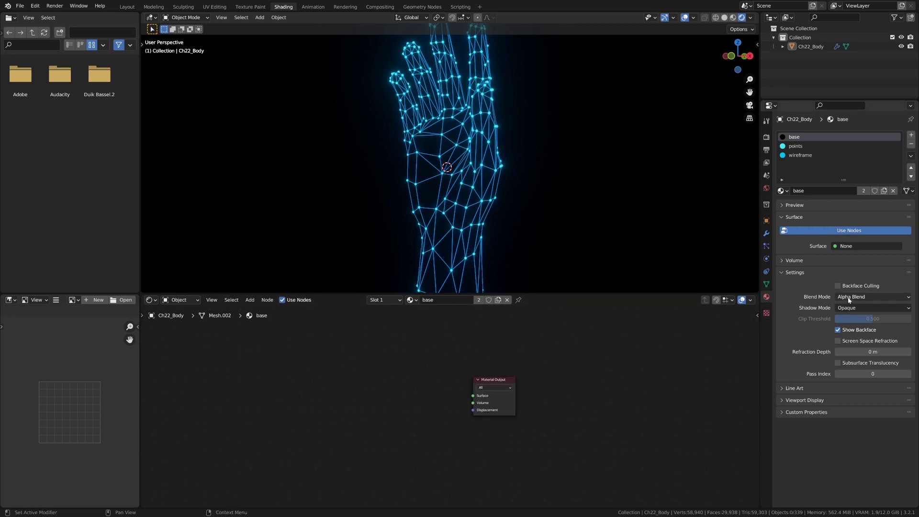
pyautogui.scroll(1, 516, 372)
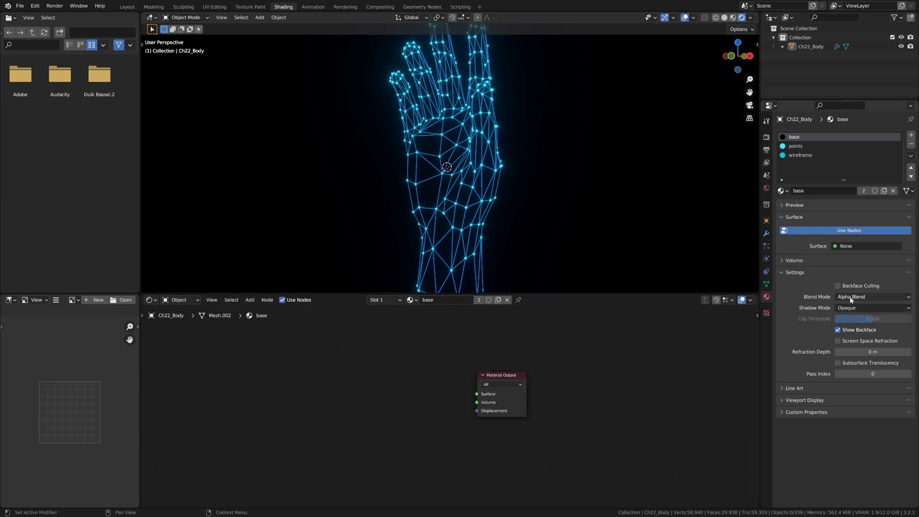
# Add an Emission node to the base material, placed before the Material Output.
pyautogui.scroll(1, 446, 353)
pyautogui.hotkey('shift', 'a')
pyautogui.click(358, 367)
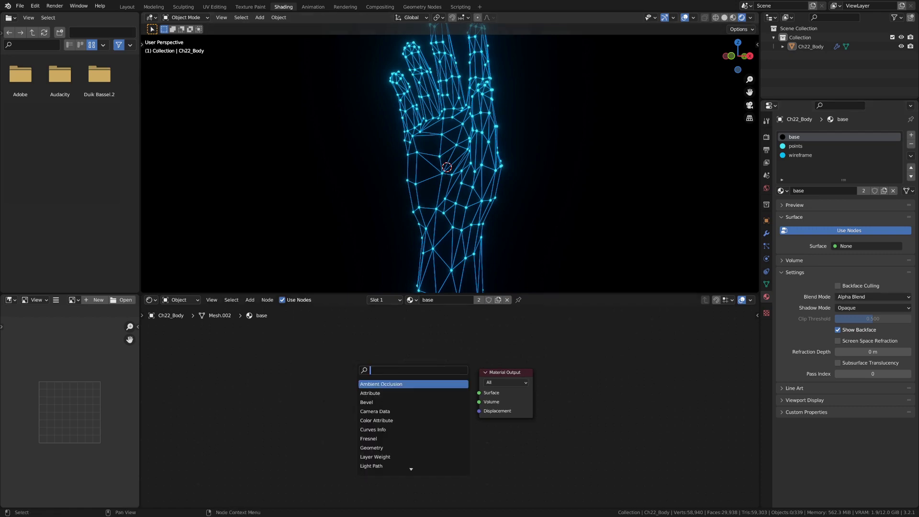
pyautogui.write('emi')
pyautogui.press('Return')
pyautogui.click(382, 384)
pyautogui.scroll(-1, 382, 384)
pyautogui.scroll(-1, 380, 383)
pyautogui.moveTo(400, 388); pyautogui.dragTo(400, 398, button='middle')
pyautogui.press('g')
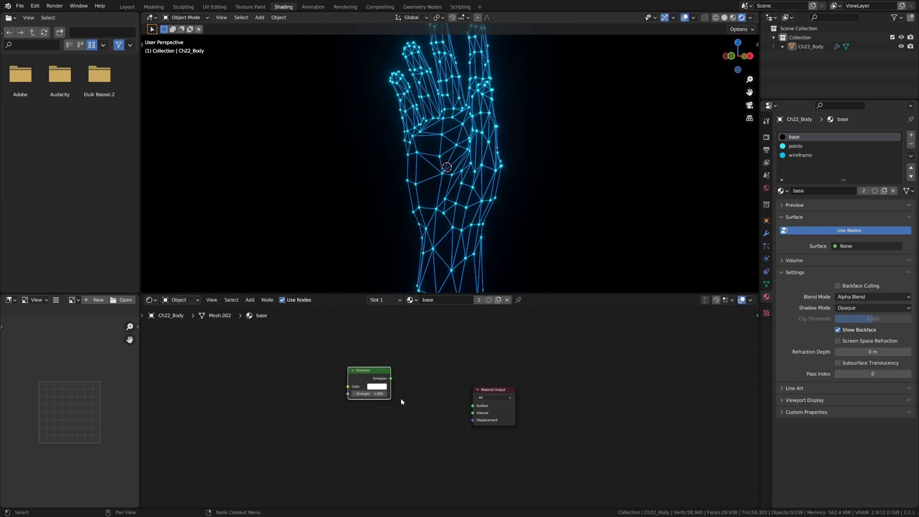
pyautogui.click(406, 406)
# Add a Transparent BSDF node below the Emission node.
pyautogui.hotkey('shift', 'a')
pyautogui.click(381, 413)
pyautogui.write('tra')
pyautogui.click(410, 432)
pyautogui.click(385, 443)
# Add a Mix Shader node between the two shader nodes and the Material Output.
pyautogui.hotkey('shift', 'a')
pyautogui.click(431, 397)
pyautogui.write('m')
pyautogui.press('Down')
pyautogui.press('Return')
pyautogui.click(402, 431)
# Connect Emission and Transparent BSDF to the Mix Shader's first and second shader inputs, and the Mix Shader to the Material Output's Surface.
pyautogui.moveTo(397, 433); pyautogui.dragTo(416, 426)
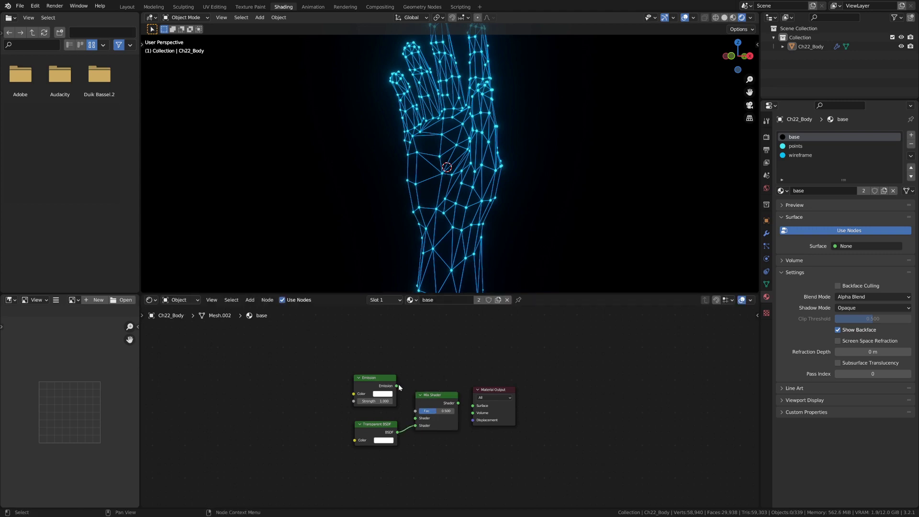
pyautogui.moveTo(397, 387); pyautogui.dragTo(415, 418)
pyautogui.click(372, 380)
pyautogui.moveTo(372, 380); pyautogui.dragTo(374, 389)
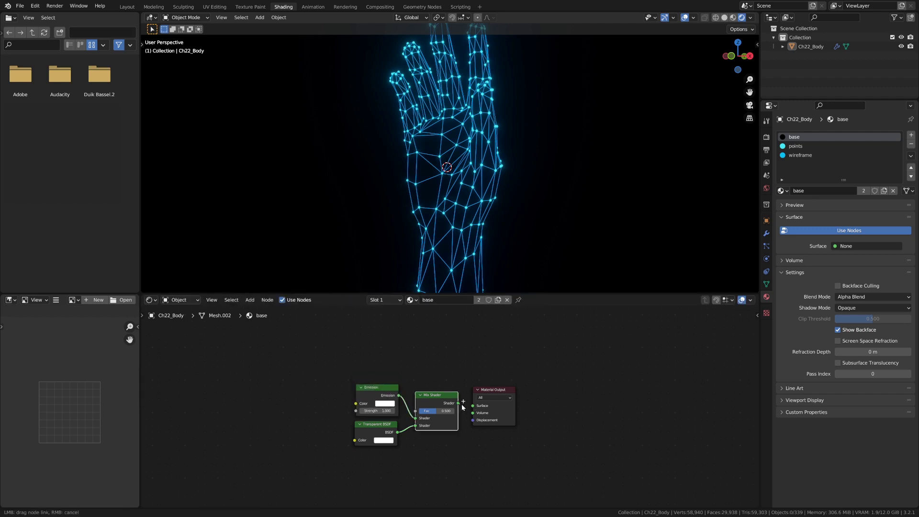
pyautogui.moveTo(459, 405); pyautogui.dragTo(473, 405)
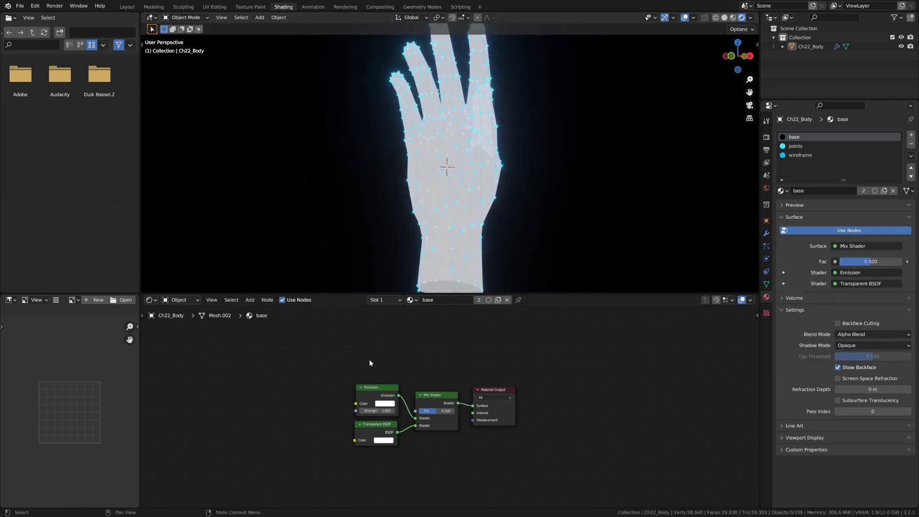
# Move the Emission and Transparent BSDF nodes away from the Mix Shader and set the Emission color to deep blue.
pyautogui.scroll(-1, 370, 363)
pyautogui.moveTo(391, 376); pyautogui.dragTo(399, 424)
pyautogui.press('g')
pyautogui.click(354, 423)
pyautogui.click(348, 407)
pyautogui.moveTo(371, 339); pyautogui.dragTo(375, 332)
pyautogui.scroll(1, 446, 402)
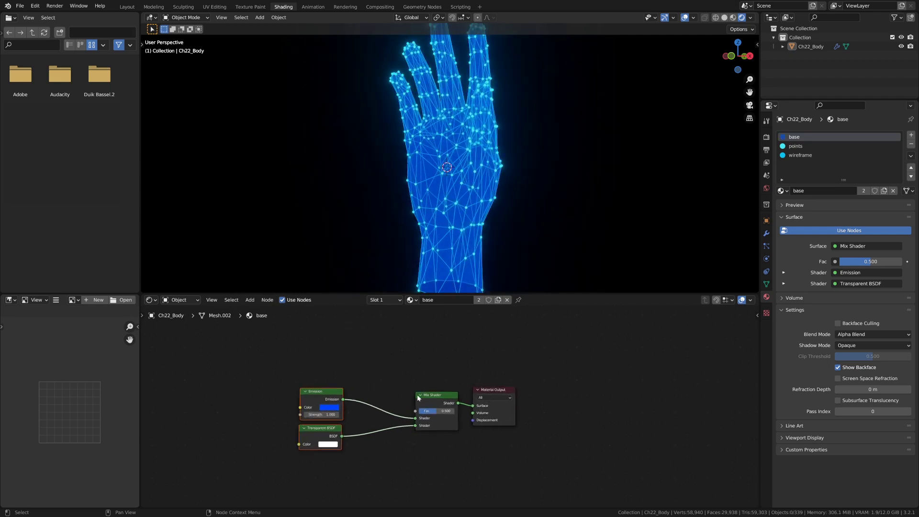
# Test the Mix Shader factor at 1 on the hand and return it to 0.5.
pyautogui.moveTo(548, 150); pyautogui.dragTo(519, 166, button='middle')
pyautogui.scroll(3, 493, 162)
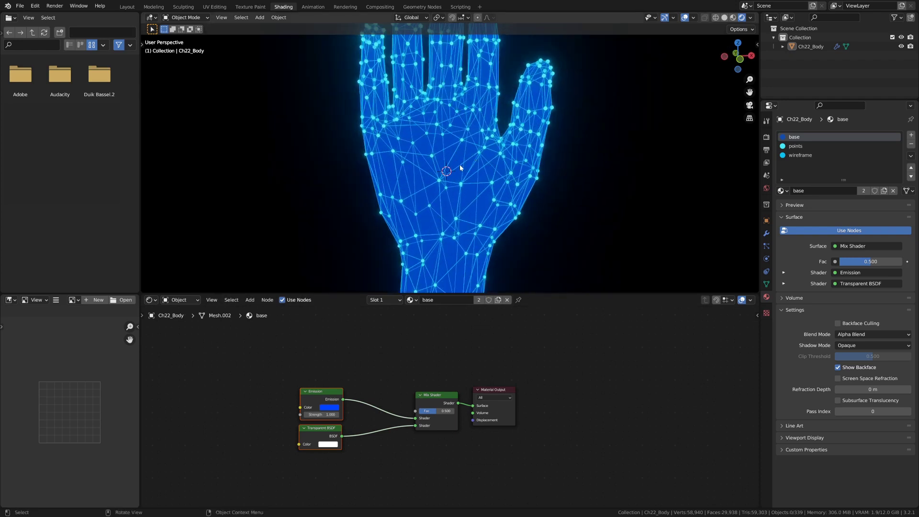
pyautogui.scroll(-2, 459, 165)
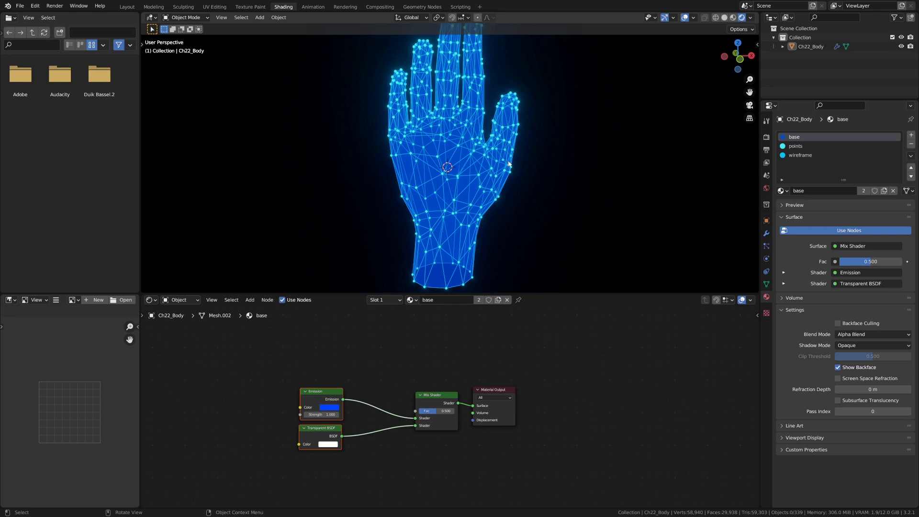
pyautogui.moveTo(436, 413)
pyautogui.mouseDown()
pyautogui.moveTo(454, 413)
pyautogui.moveTo(420, 411)
pyautogui.moveTo(454, 412)
pyautogui.mouseUp()
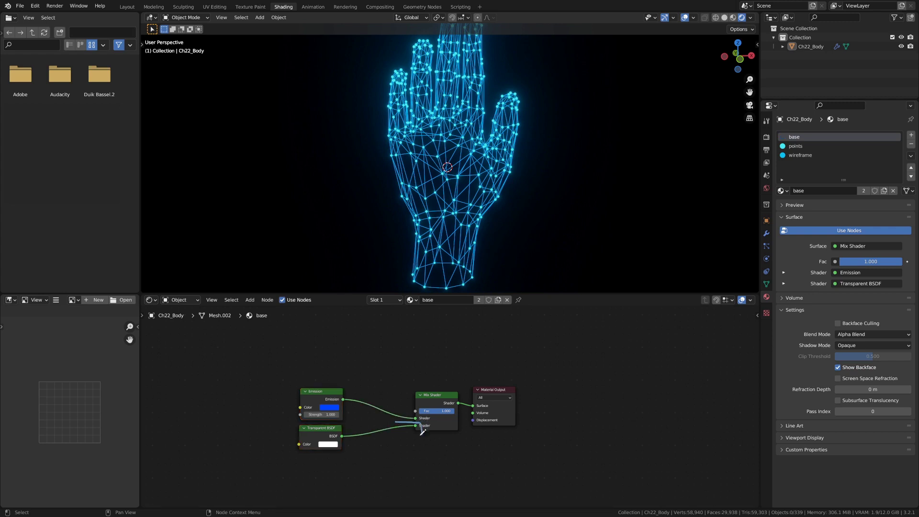
pyautogui.click(404, 429)
pyautogui.moveTo(453, 411)
pyautogui.mouseDown()
pyautogui.moveTo(418, 411)
pyautogui.moveTo(436, 410)
pyautogui.mouseUp()
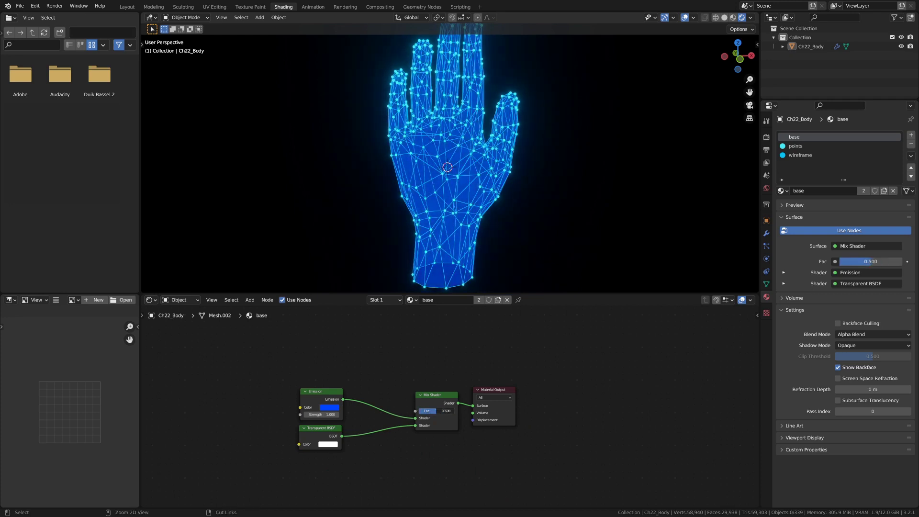
# Rearrange the Emission and Transparent BSDF nodes and add a Geometry node above them.
pyautogui.scroll(-1, 361, 356)
pyautogui.moveTo(360, 367); pyautogui.dragTo(356, 428)
pyautogui.press('g')
pyautogui.click(359, 450)
pyautogui.click(409, 382)
pyautogui.hotkey('shift', 'a')
pyautogui.click(397, 377)
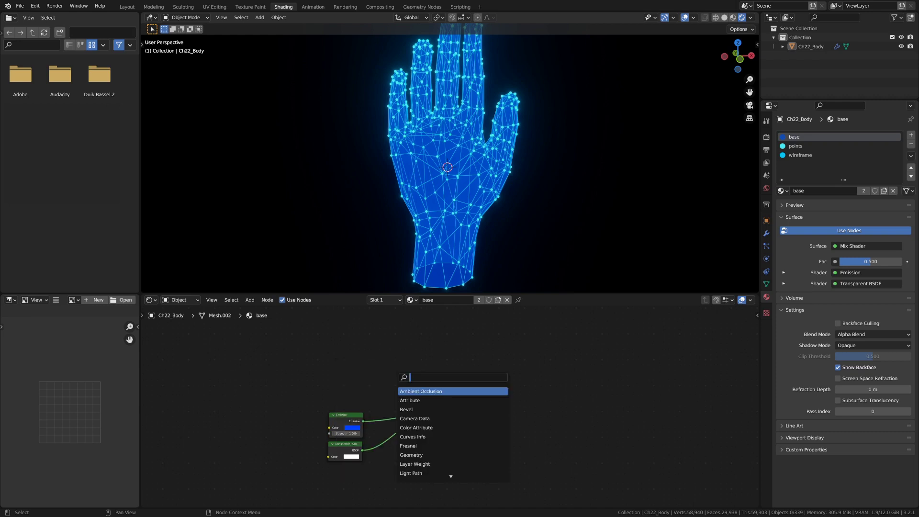
pyautogui.write('ge')
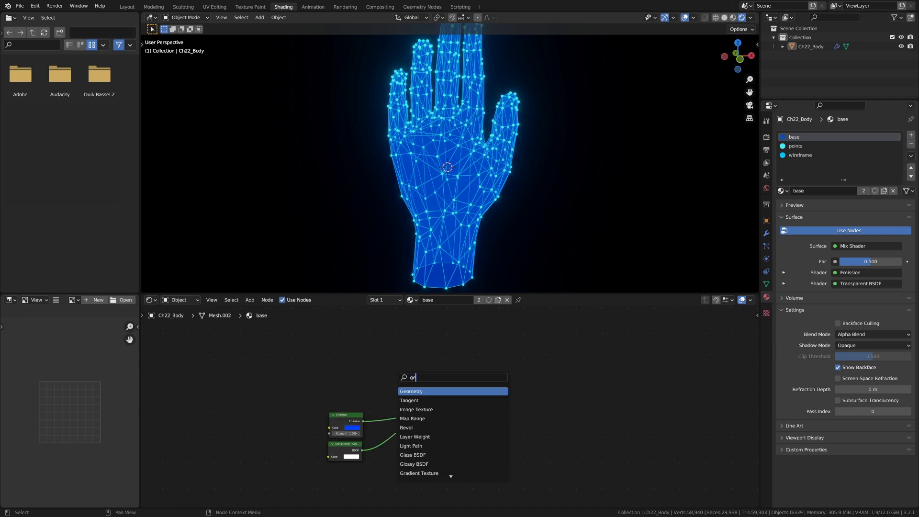
pyautogui.press('Return')
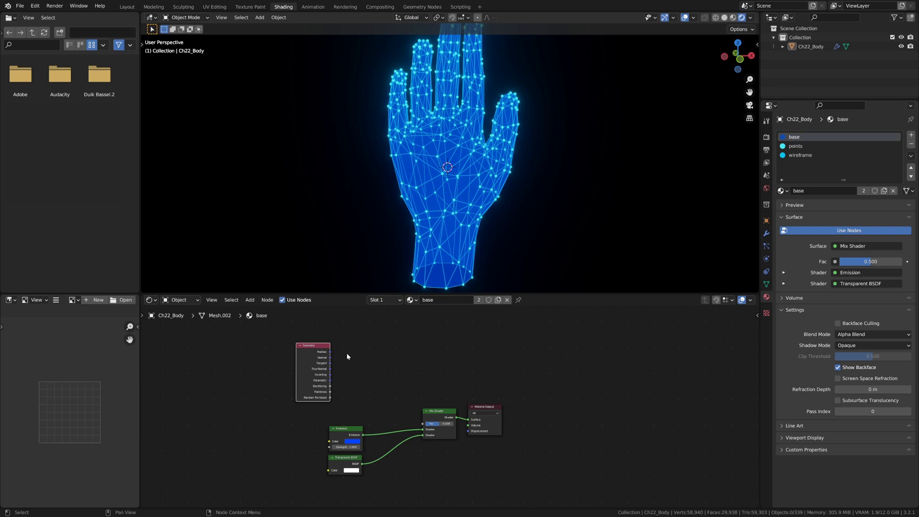
# Add a Noise Texture node beside the Geometry node.
pyautogui.scroll(1, 328, 360)
pyautogui.hotkey('shift', 'a')
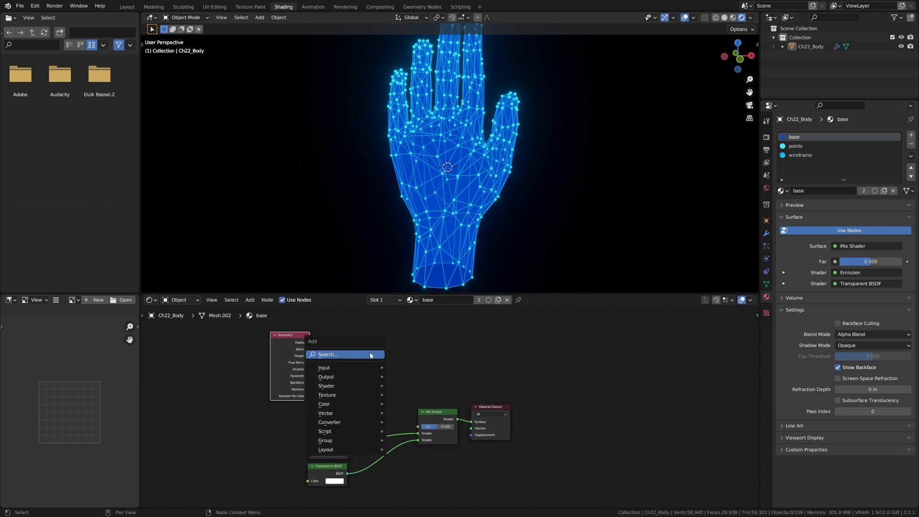
pyautogui.click(373, 357)
pyautogui.write('noi')
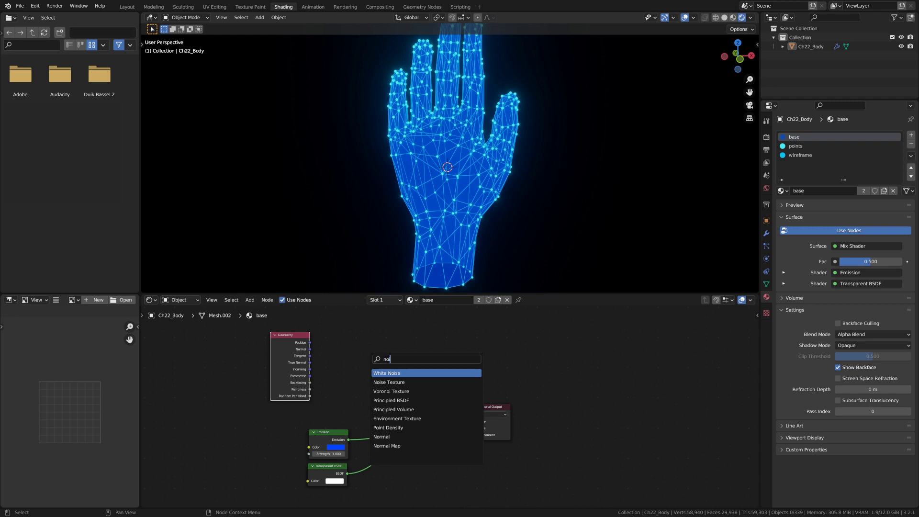
pyautogui.press('Down')
pyautogui.press('Return')
pyautogui.click(331, 338)
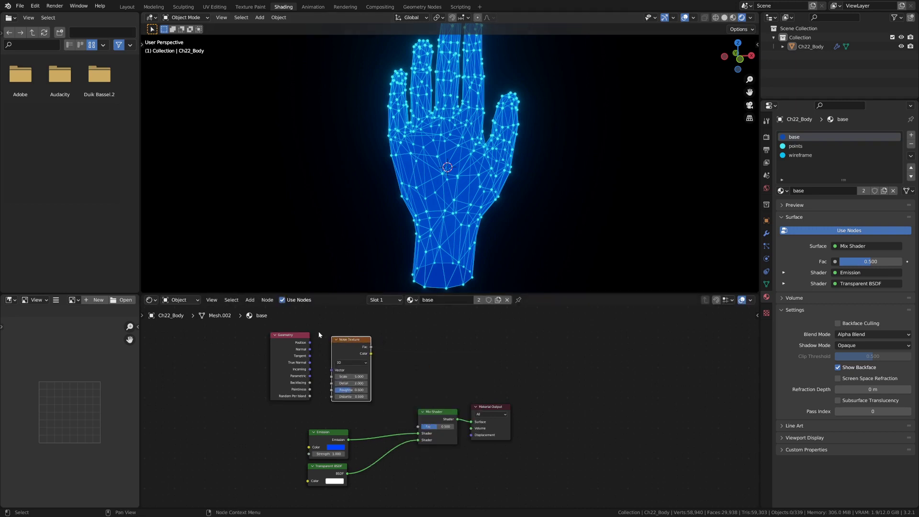
# Add a ColorRamp node after the Noise Texture.
pyautogui.hotkey('shift', 'a')
pyautogui.write('col')
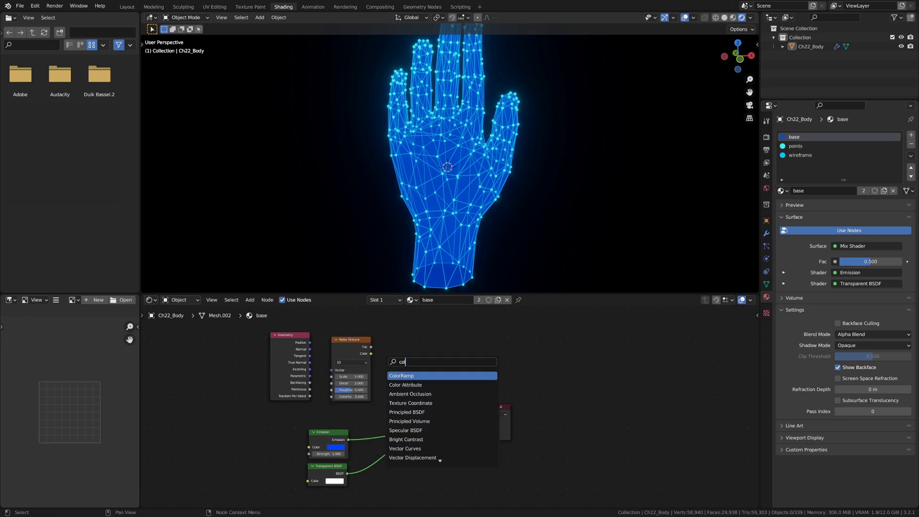
pyautogui.press('Return')
pyautogui.click(431, 364)
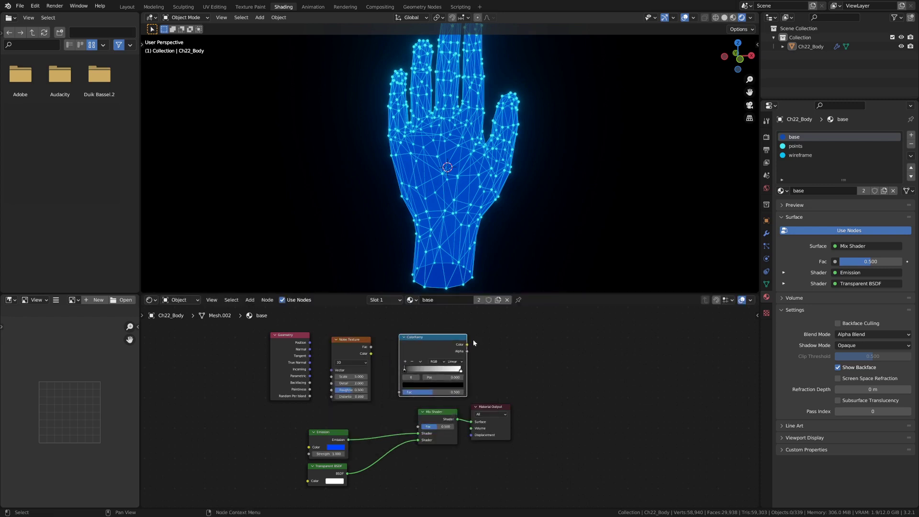
# Wire the Geometry node's Normal through the Noise Texture's Fac and the ColorRamp's Color into the Mix Shader's factor.
pyautogui.press('g')
pyautogui.click(495, 376)
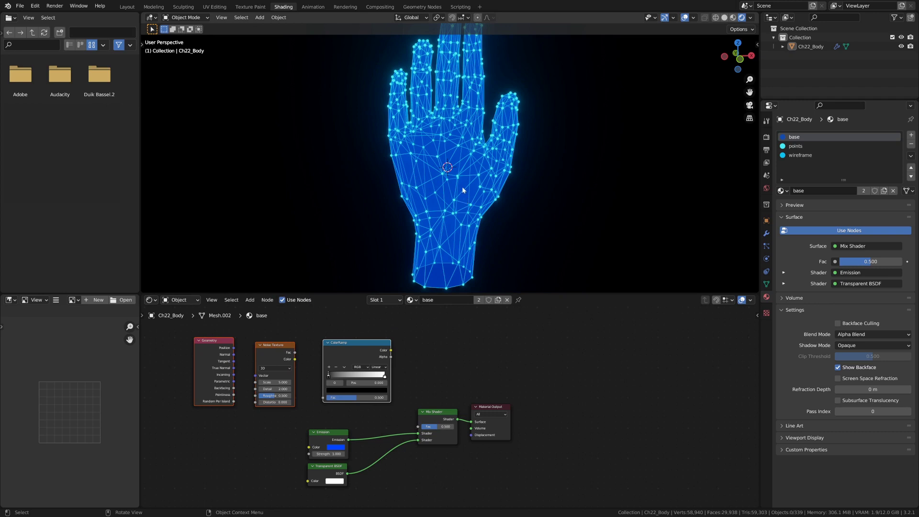
pyautogui.scroll(2, 336, 354)
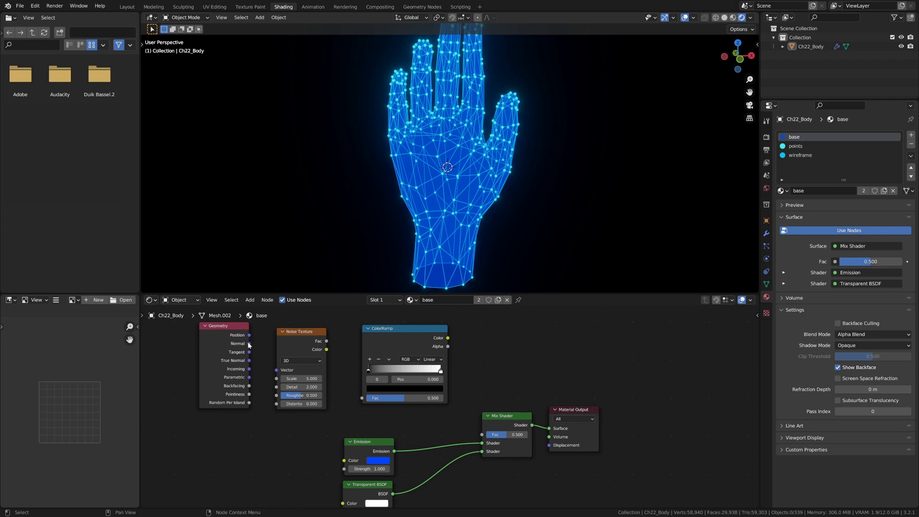
pyautogui.moveTo(249, 343); pyautogui.dragTo(277, 370)
pyautogui.moveTo(326, 341); pyautogui.dragTo(362, 398)
pyautogui.moveTo(448, 338); pyautogui.dragTo(481, 435)
pyautogui.scroll(3, 491, 251)
pyautogui.moveTo(496, 212)
pyautogui.mouseDown(button='middle')
pyautogui.moveTo(481, 194)
pyautogui.moveTo(493, 200)
pyautogui.mouseUp(button='middle')
pyautogui.scroll(-4, 493, 200)
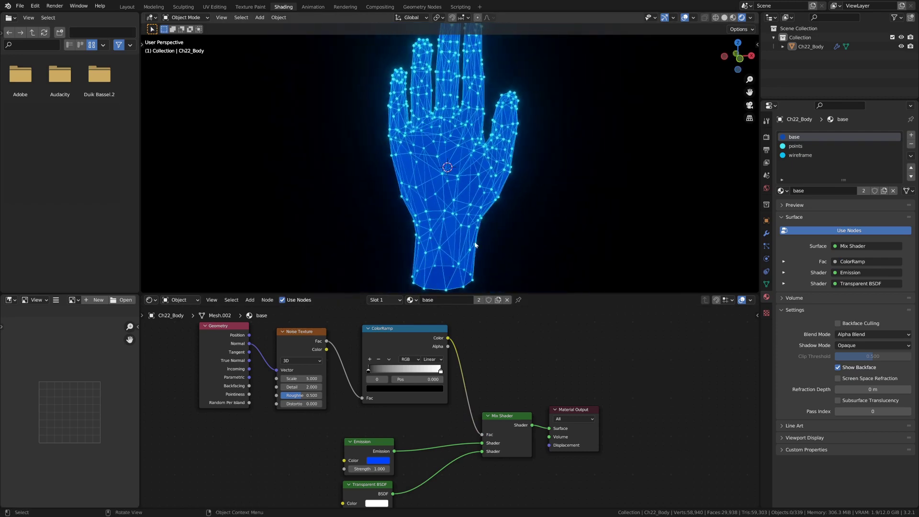
# Sharpen the ColorRamp transition by moving the black stop close to the middle and the white stop to position 0.513.
pyautogui.moveTo(369, 374); pyautogui.dragTo(409, 372)
pyautogui.moveTo(527, 197); pyautogui.dragTo(477, 213, button='middle')
pyautogui.moveTo(581, 225)
pyautogui.mouseDown(button='right')
pyautogui.moveTo(550, 214)
pyautogui.moveTo(458, 140)
pyautogui.mouseUp(button='right')
pyautogui.scroll(2, 422, 348)
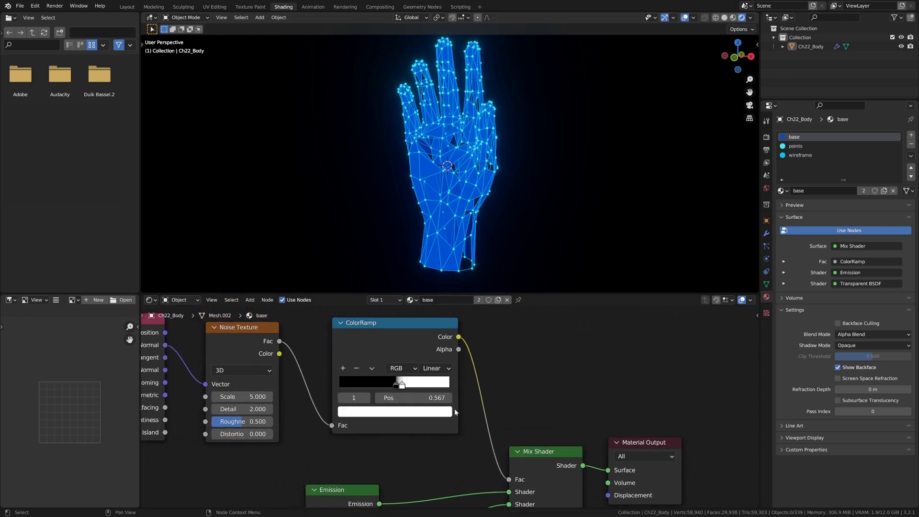
pyautogui.scroll(2, 399, 393)
pyautogui.moveTo(384, 374); pyautogui.dragTo(378, 378)
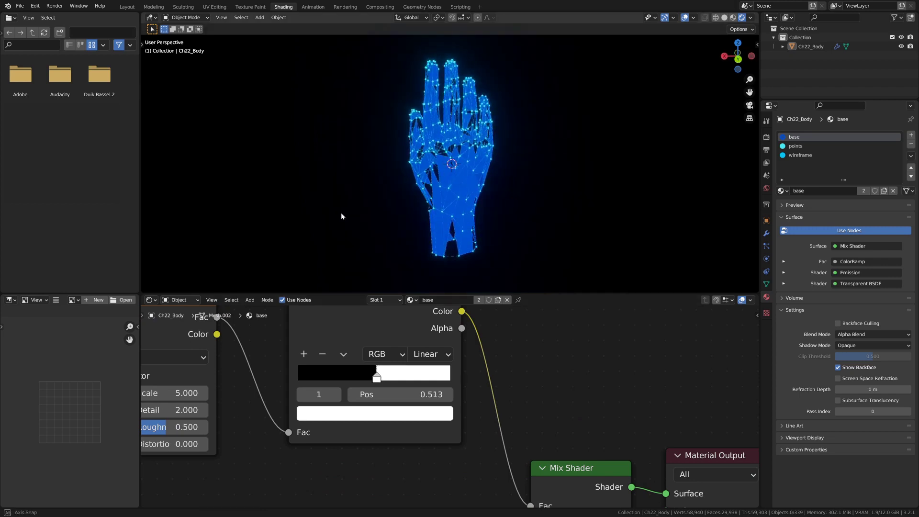
pyautogui.moveTo(341, 213); pyautogui.dragTo(360, 206, button='middle')
pyautogui.scroll(-4, 391, 390)
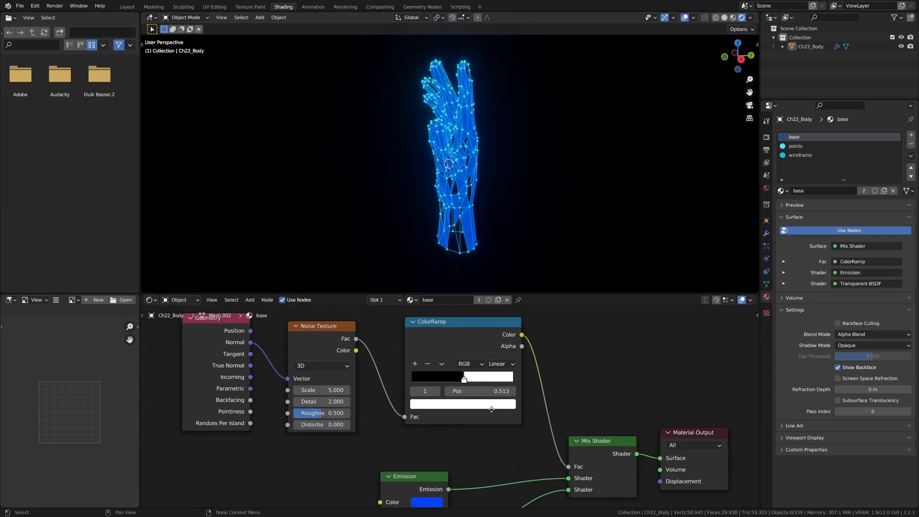
pyautogui.moveTo(391, 390); pyautogui.dragTo(439, 399, button='middle')
pyautogui.moveTo(471, 181); pyautogui.dragTo(576, 196, button='middle')
# Switch the Noise Texture to 4D and drive its W value with #frame, checking the animation playback.
pyautogui.moveTo(414, 377); pyautogui.dragTo(416, 372)
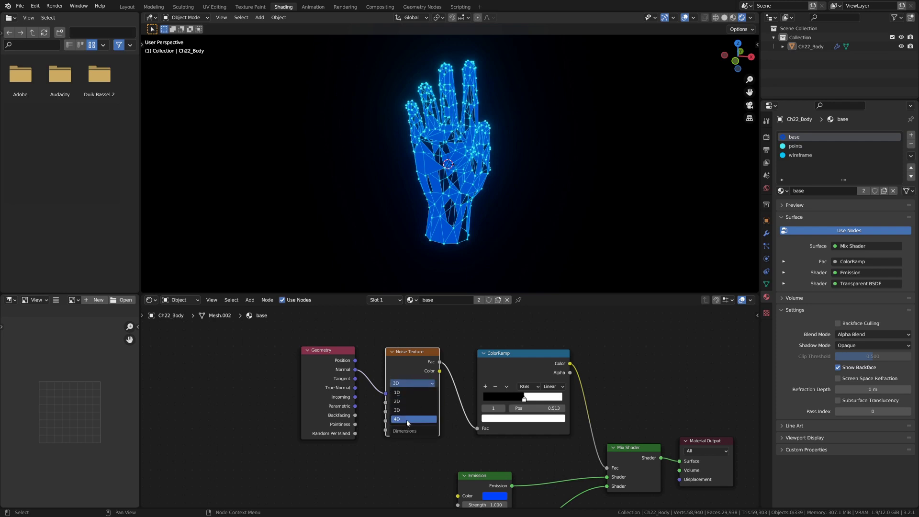
pyautogui.click(408, 420)
pyautogui.doubleClick(404, 402)
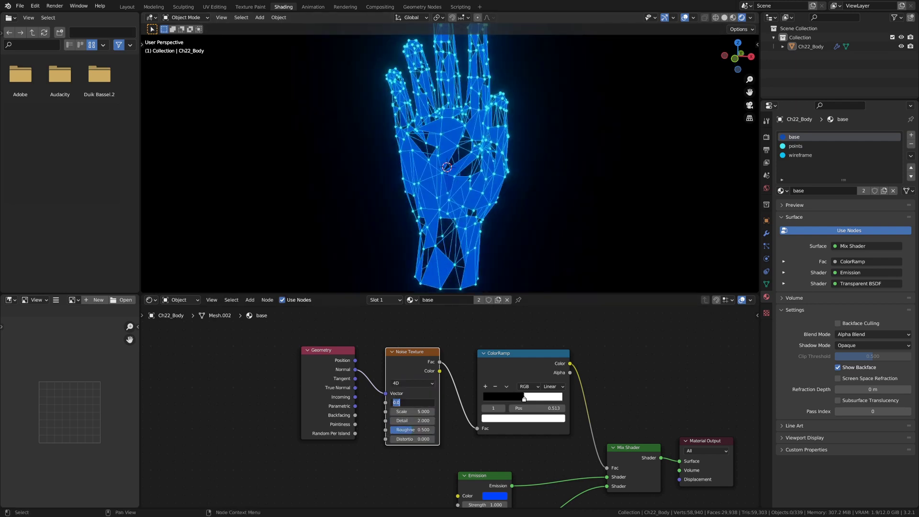
pyautogui.write('#frame')
pyautogui.press('Return')
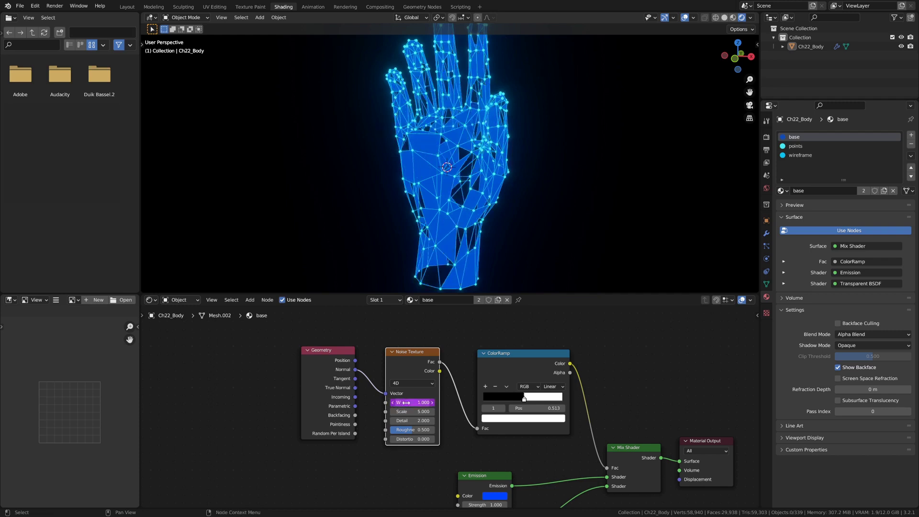
pyautogui.press('space')
pyautogui.moveTo(521, 212); pyautogui.dragTo(583, 149, button='middle')
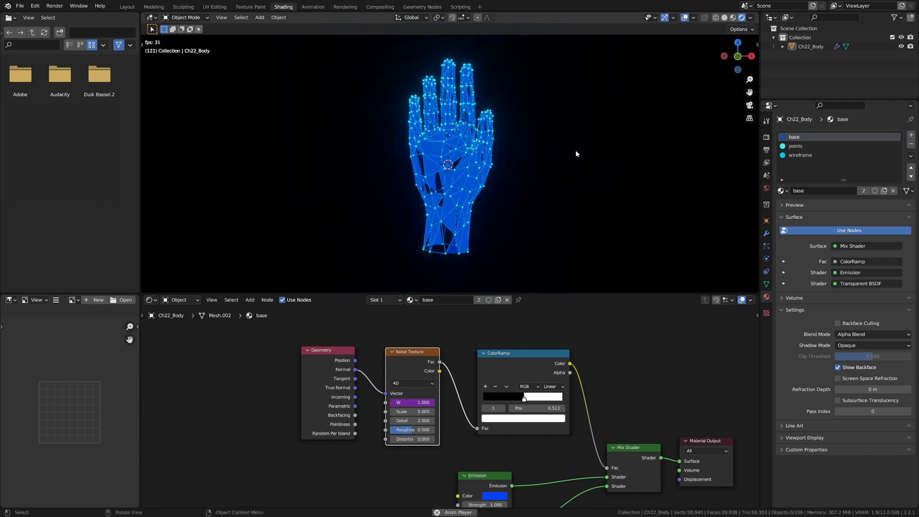
pyautogui.press('space')
# Change the Noise Texture's W driver expression to frame/100 and preview the animation.
pyautogui.click(412, 402)
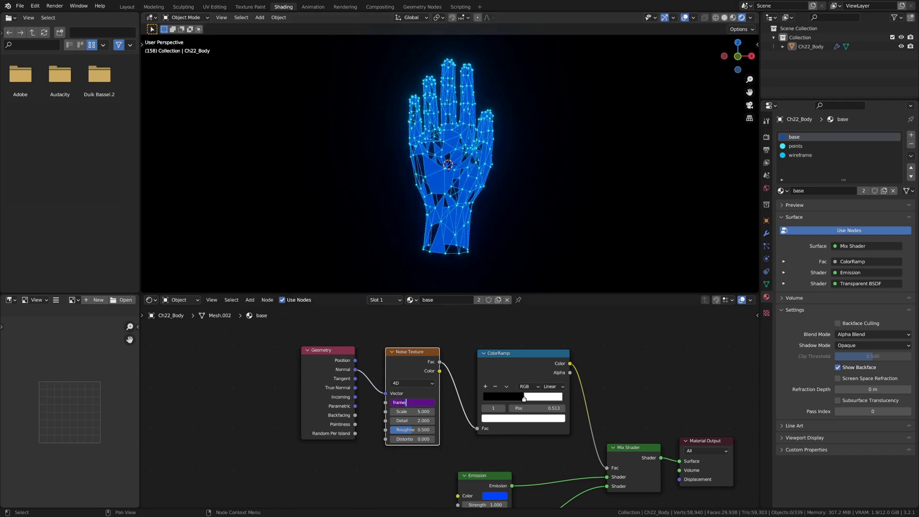
pyautogui.write('/10')
pyautogui.press('Return')
pyautogui.press('space')
pyautogui.press('space')
# Slow the noise further by raising the divisor in the W driver expression, and play the animation on the hand.
pyautogui.click(421, 403)
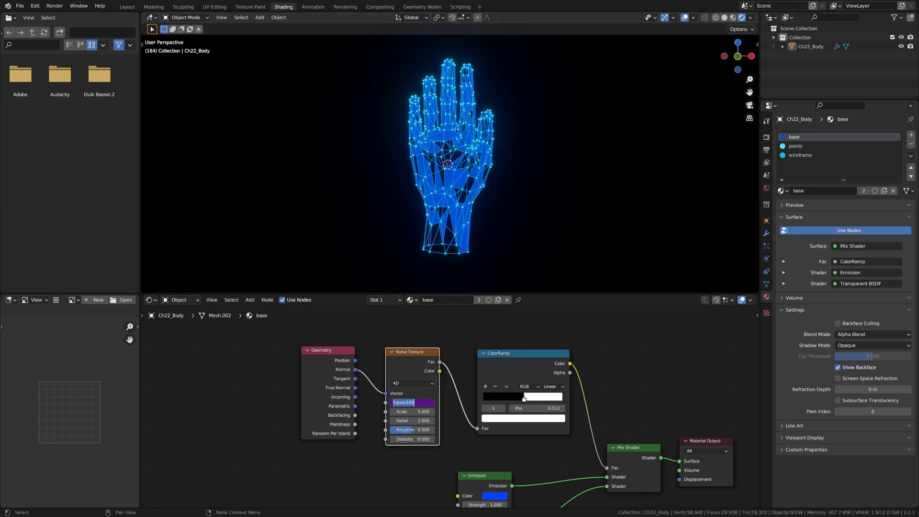
pyautogui.click(409, 402)
pyautogui.press('Return')
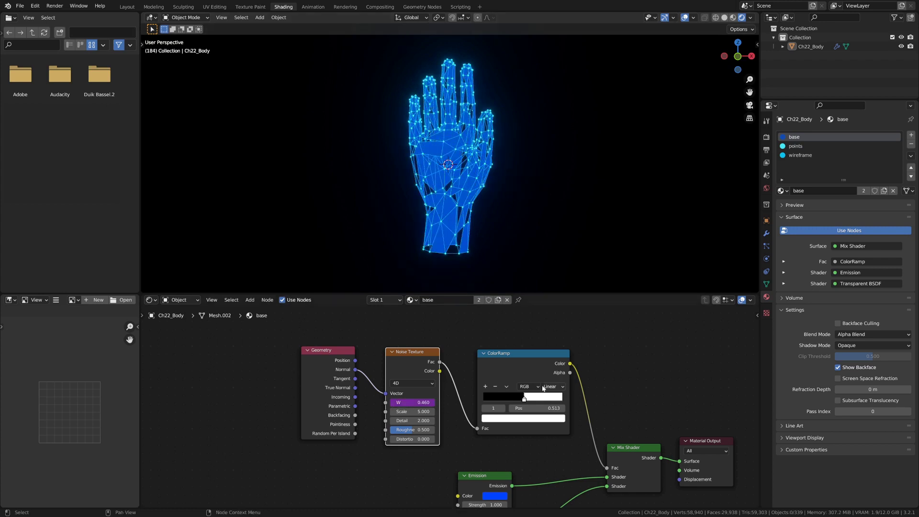
pyautogui.press('space')
pyautogui.moveTo(553, 141); pyautogui.dragTo(531, 146, button='middle')
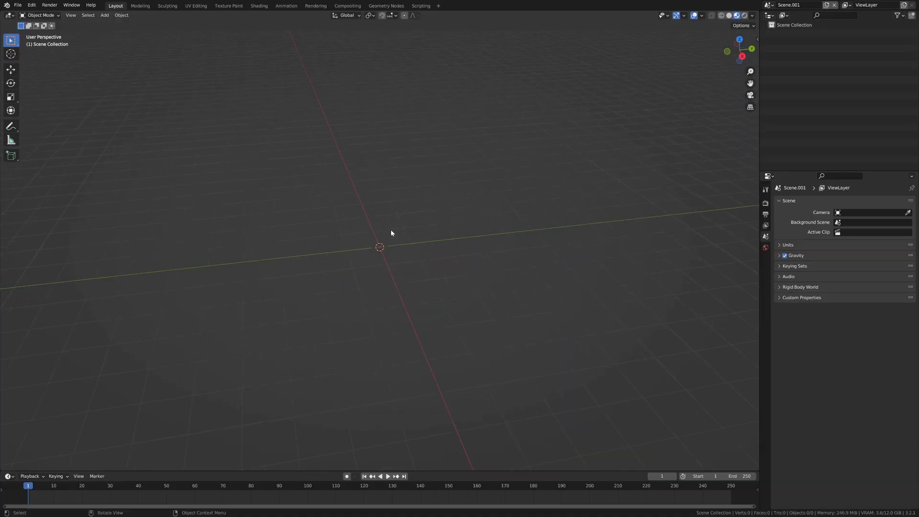
# Add a cube to the empty scene and move it along the Y axis in the negative direction.
pyautogui.moveTo(392, 237); pyautogui.dragTo(387, 246, button='middle')
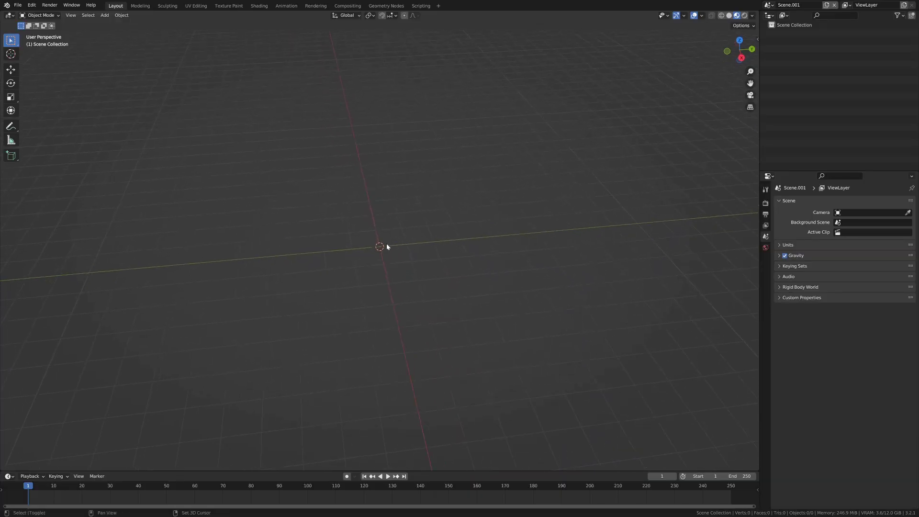
pyautogui.hotkey('shift', 'a')
pyautogui.click(419, 251)
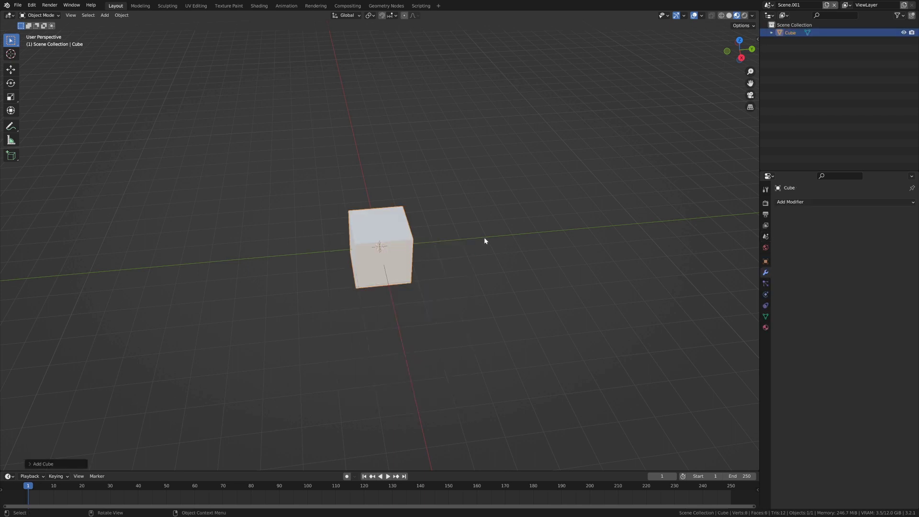
pyautogui.press('g')
pyautogui.press('x')
pyautogui.press('y')
pyautogui.click(376, 240)
# Add a UV sphere at the scene origin beside the cube.
pyautogui.moveTo(421, 240); pyautogui.dragTo(413, 225, button='middle')
pyautogui.hotkey('shift', 'a')
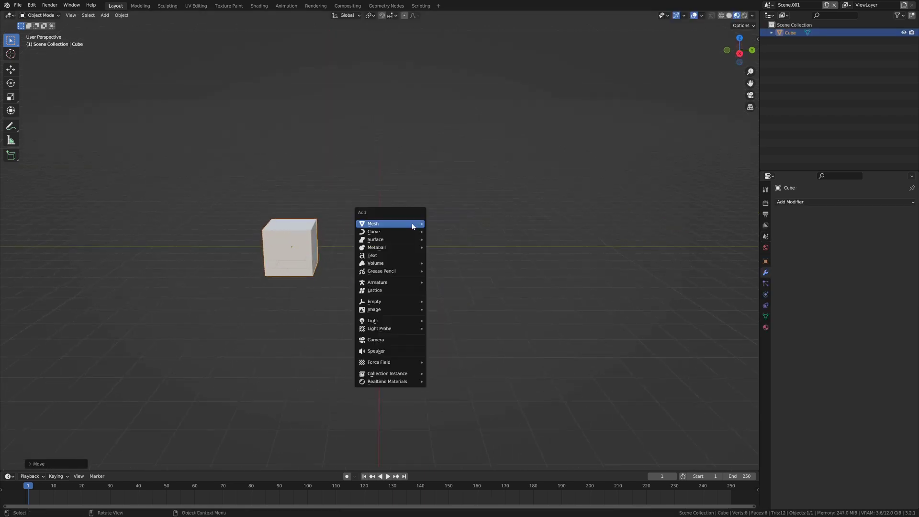
pyautogui.moveTo(415, 224)
pyautogui.click(461, 247)
# Add an ico sphere and move it along the Y axis to the side of the UV sphere opposite the cube.
pyautogui.hotkey('shift', 'a')
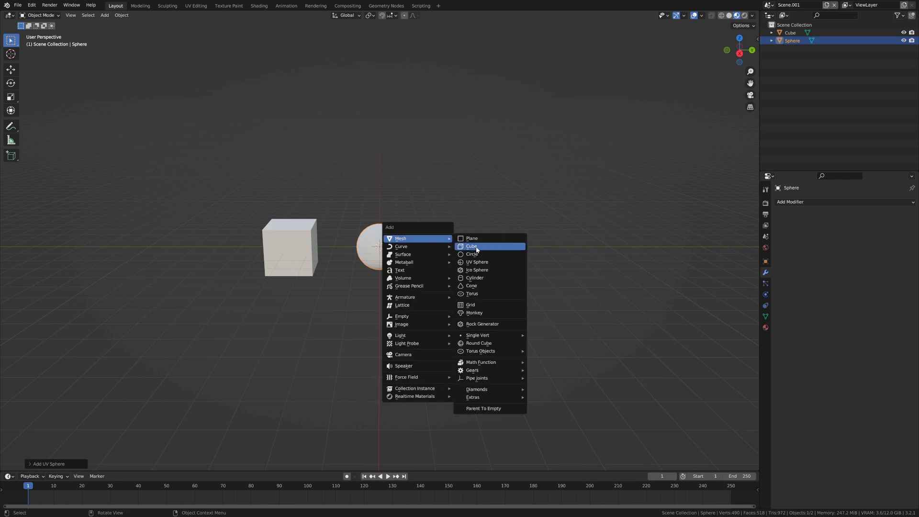
pyautogui.click(462, 263)
pyautogui.press('g')
pyautogui.press('x')
pyautogui.click(511, 243)
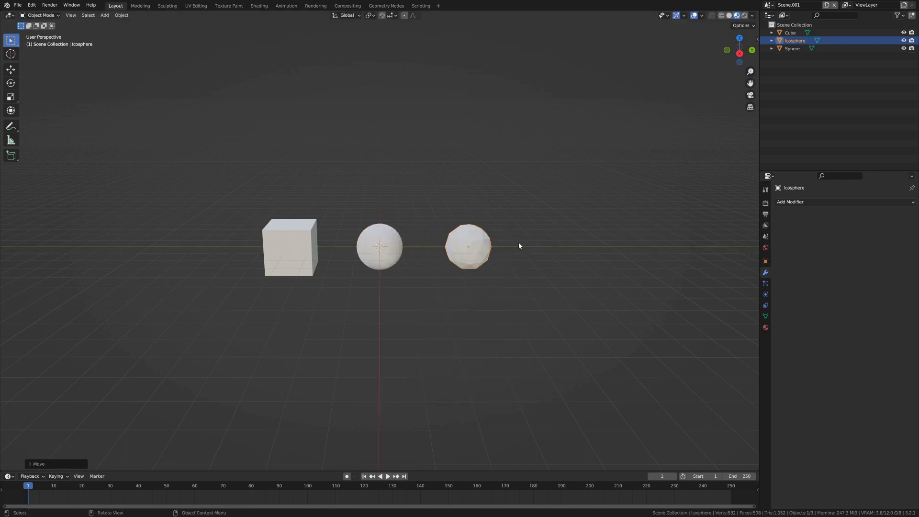
# Add a Geometry Nodes modifier to the UV sphere, assign it the plexus effect node group and inspect the sphere.
pyautogui.moveTo(510, 242); pyautogui.dragTo(388, 255, button='middle')
pyautogui.click(391, 250)
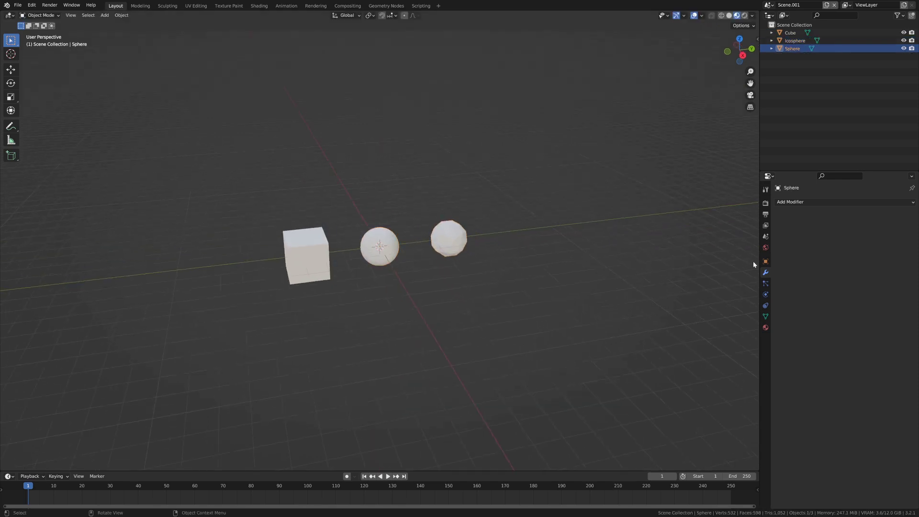
pyautogui.click(811, 201)
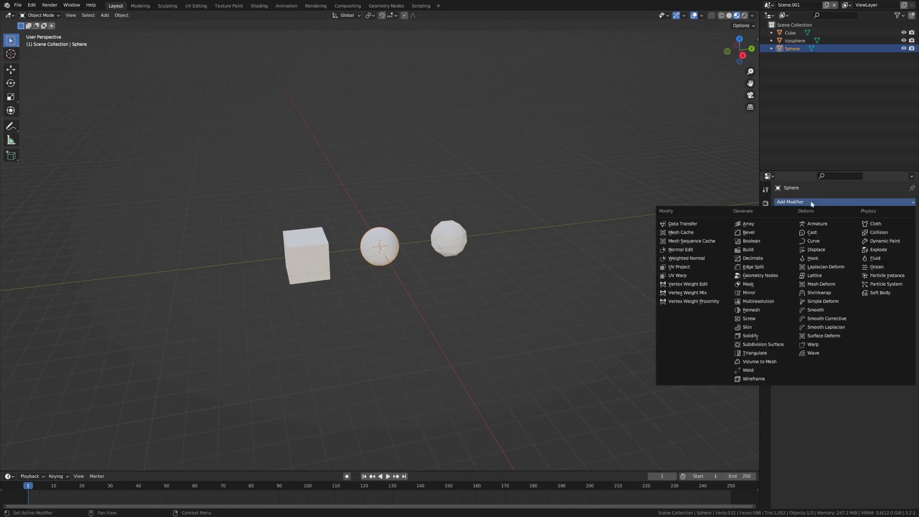
pyautogui.click(761, 276)
pyautogui.click(784, 227)
pyautogui.click(804, 239)
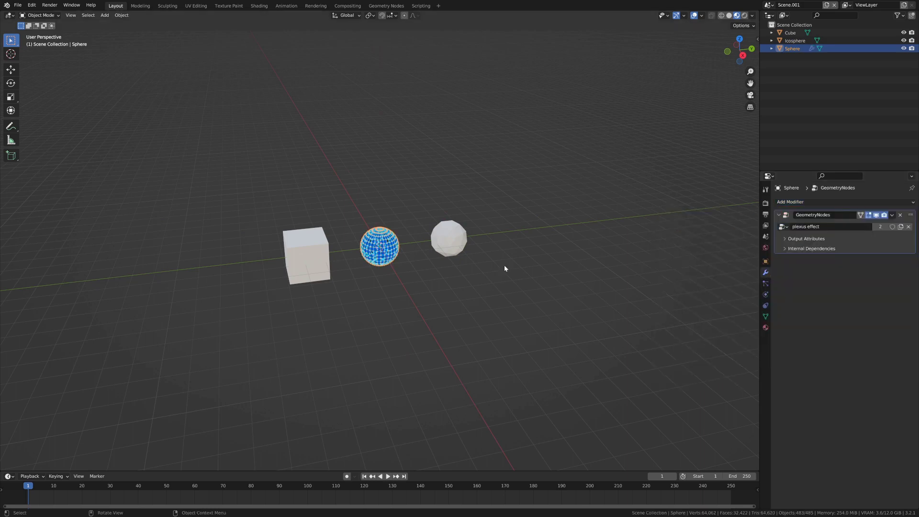
pyautogui.scroll(5, 484, 260)
pyautogui.moveTo(484, 259); pyautogui.dragTo(484, 239, button='middle')
pyautogui.click(671, 243)
pyautogui.scroll(-3, 516, 247)
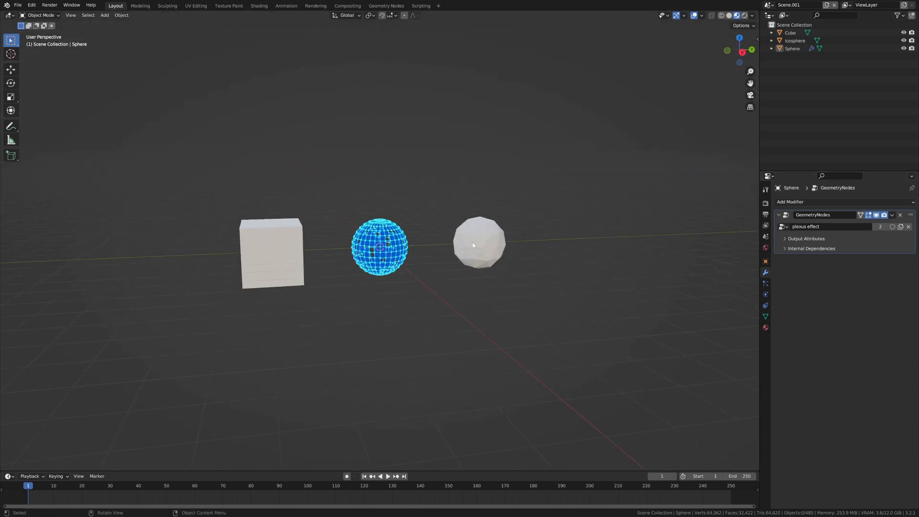
# Copy the UV sphere's modifier to the cube and the ico sphere, and deselect all the objects.
pyautogui.click(493, 246)
pyautogui.keyDown('shift'); pyautogui.click(281, 246); pyautogui.keyUp('shift')
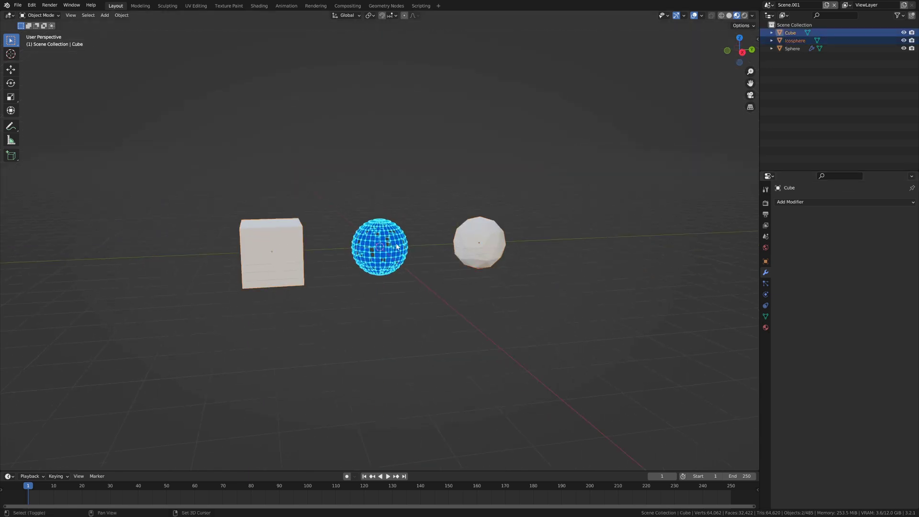
pyautogui.keyDown('shift'); pyautogui.click(392, 241); pyautogui.keyUp('shift')
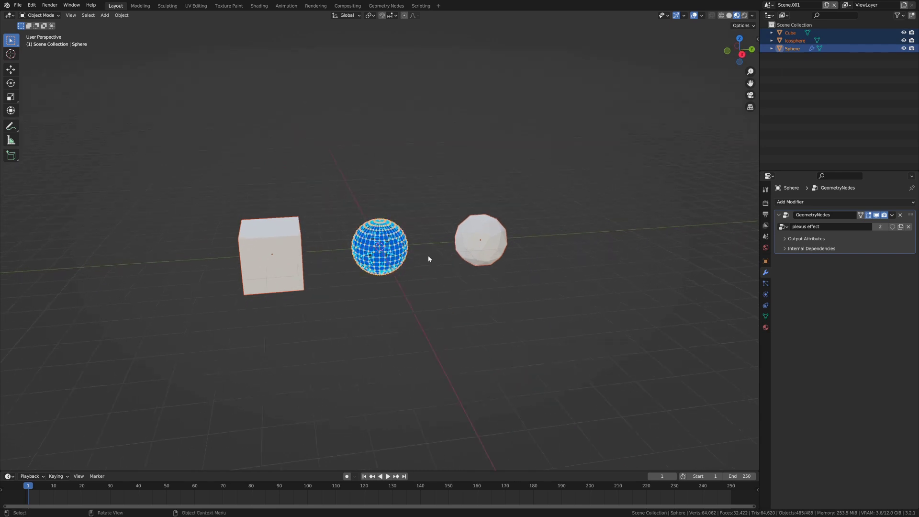
pyautogui.scroll(4, 391, 244)
pyautogui.moveTo(412, 251); pyautogui.dragTo(399, 257, button='middle')
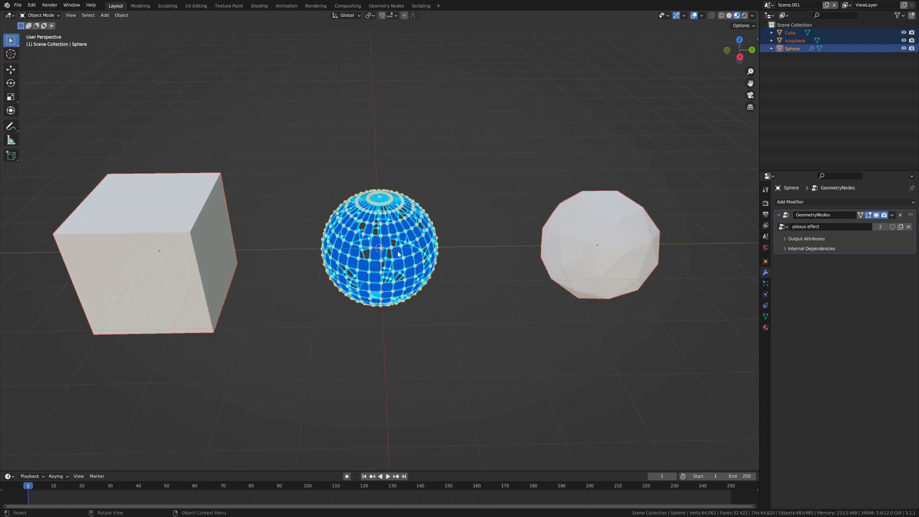
pyautogui.hotkey('ctrl', 'l')
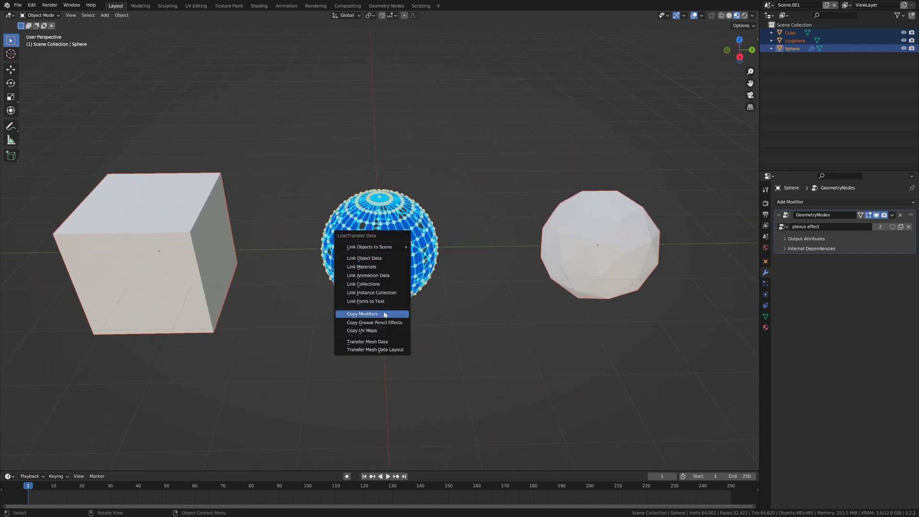
pyautogui.click(397, 314)
pyautogui.scroll(-2, 426, 253)
pyautogui.moveTo(457, 253)
pyautogui.mouseDown(button='middle')
pyautogui.moveTo(460, 227)
pyautogui.moveTo(473, 251)
pyautogui.mouseUp(button='middle')
pyautogui.click(474, 247)
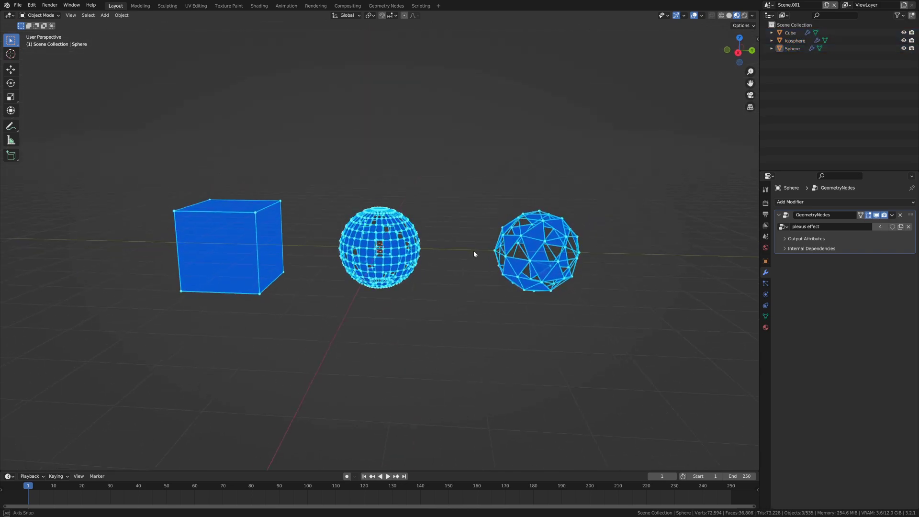